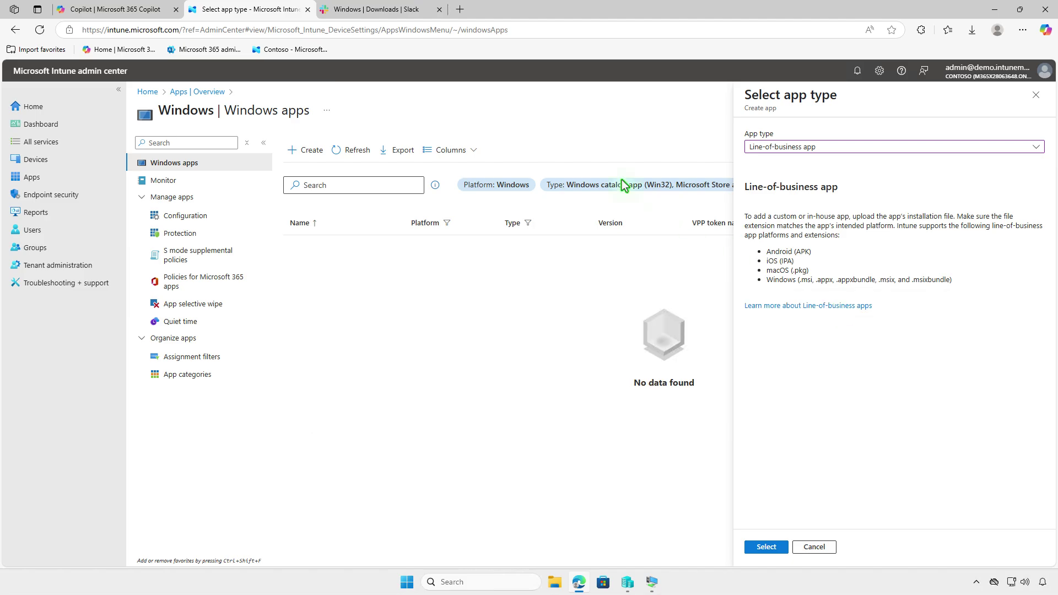
Step: Download the 64-bit MSIX installer from the Slack for Windows page and minimize the browser
{"action": "left_click", "coordinate": [389, 10]}
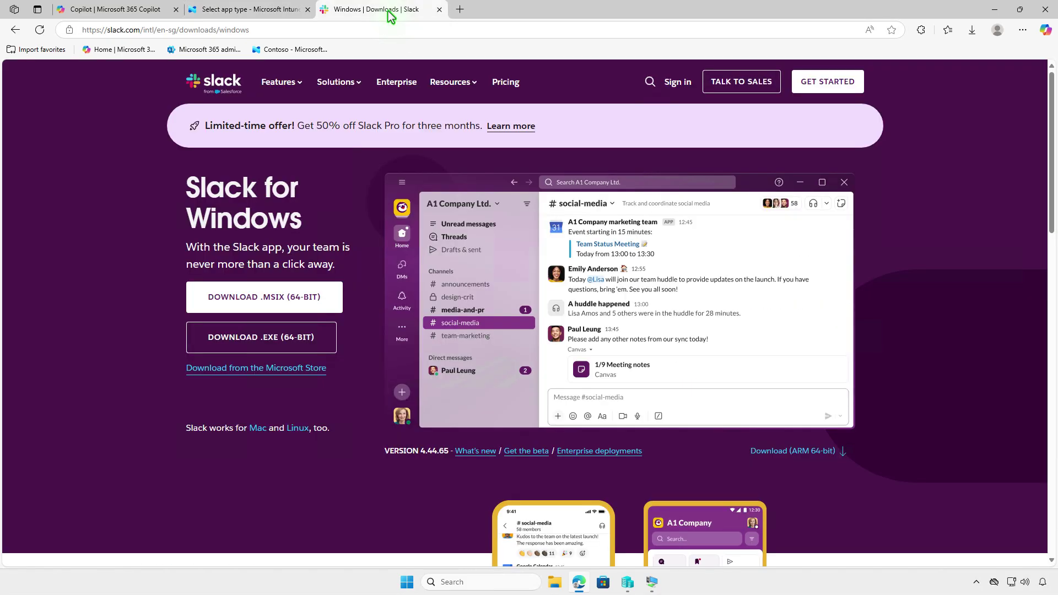
{"action": "left_click", "coordinate": [325, 300]}
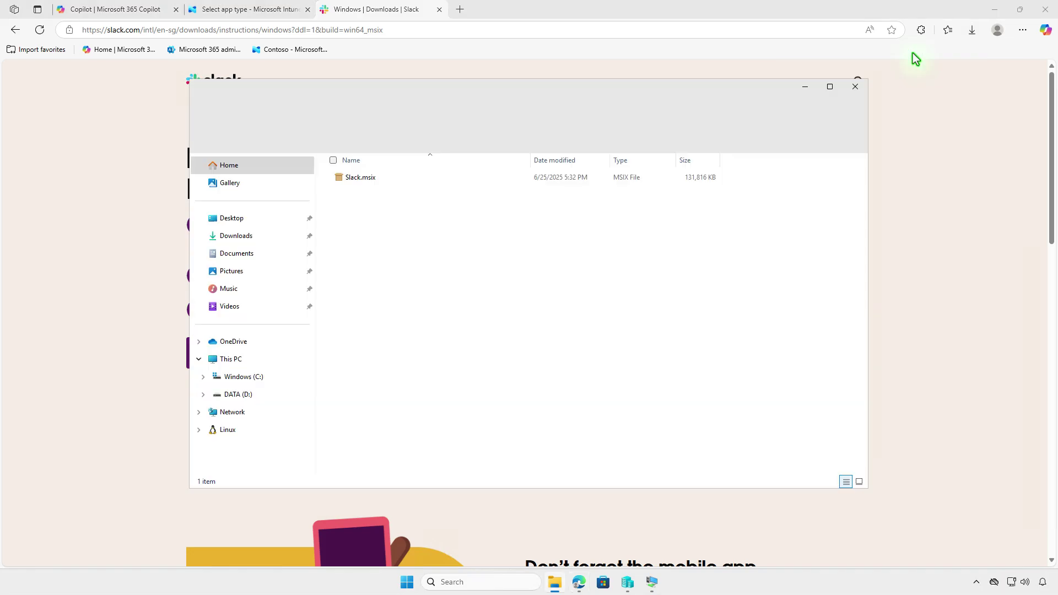
{"action": "left_click", "coordinate": [994, 9]}
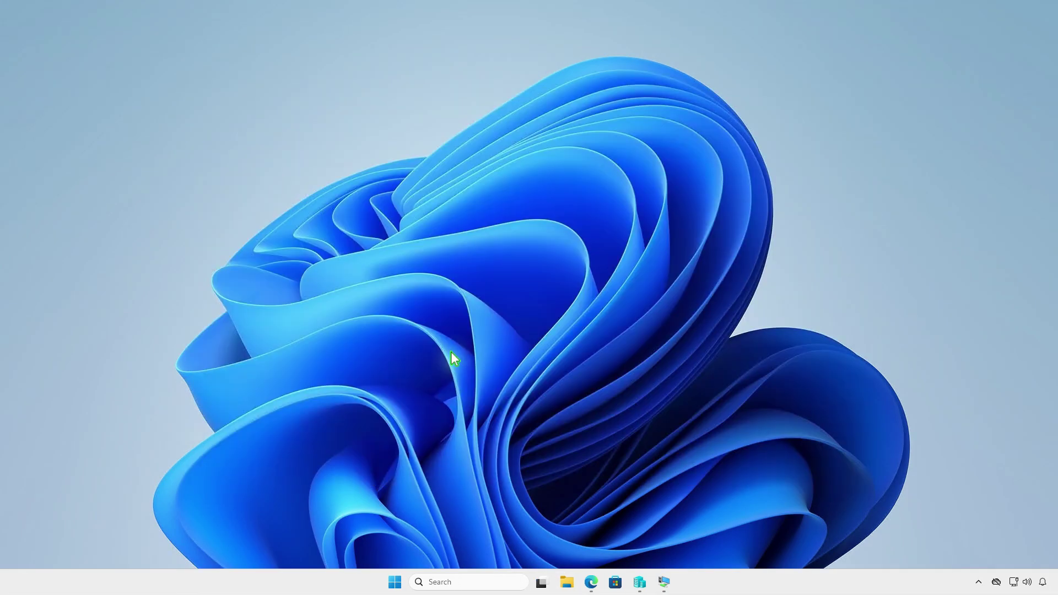
Step: Switch to File Explorer and create a folder named Intune in the root of the DATA (D:) drive
{"action": "left_click", "coordinate": [567, 582]}
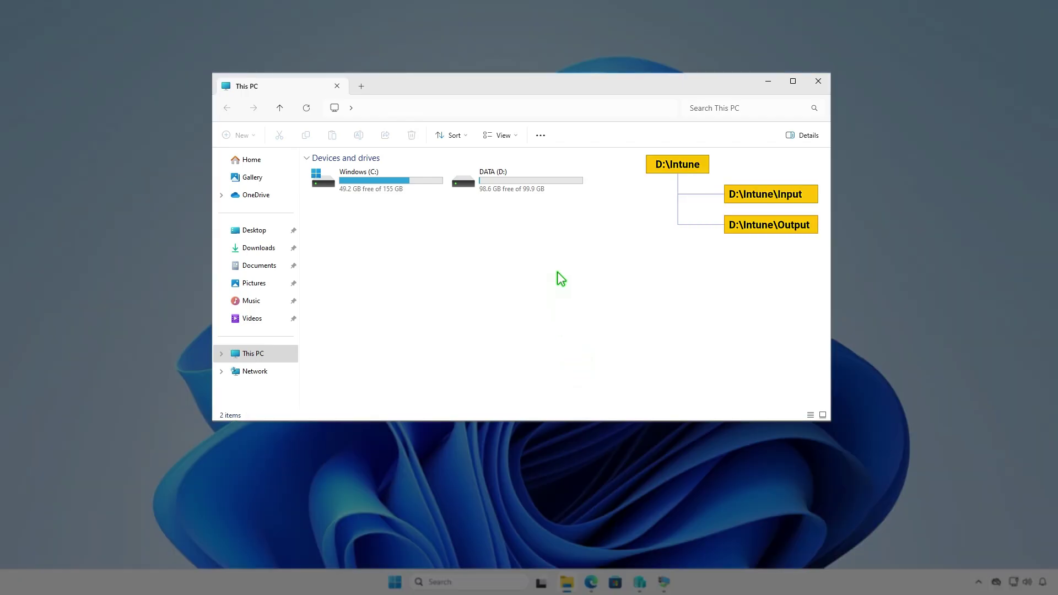
{"action": "double_click", "coordinate": [550, 183]}
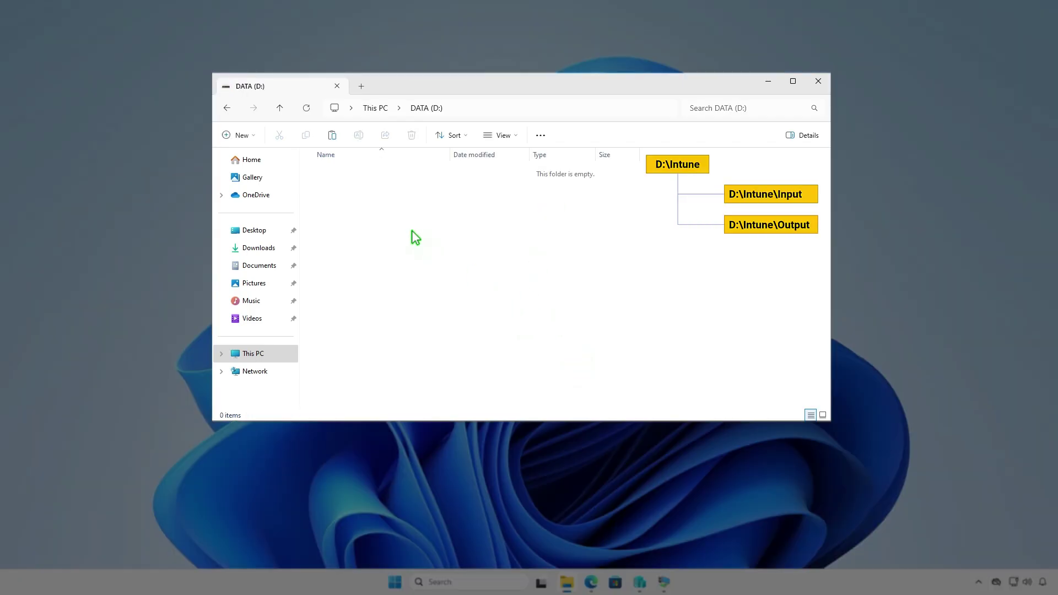
{"action": "left_click", "coordinate": [250, 136]}
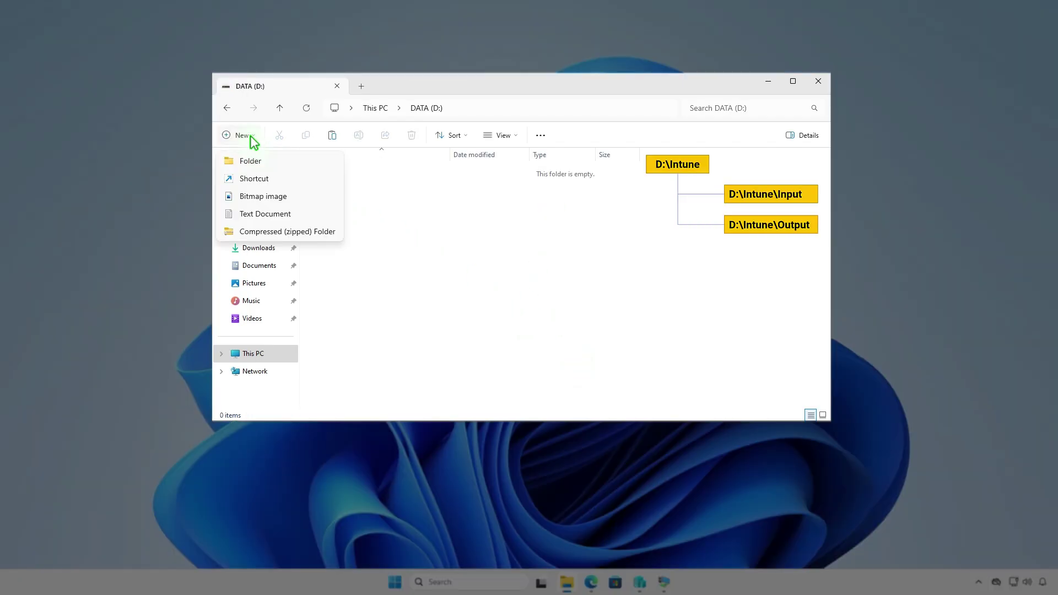
{"action": "left_click", "coordinate": [270, 160]}
{"action": "type", "text": "Intune"}
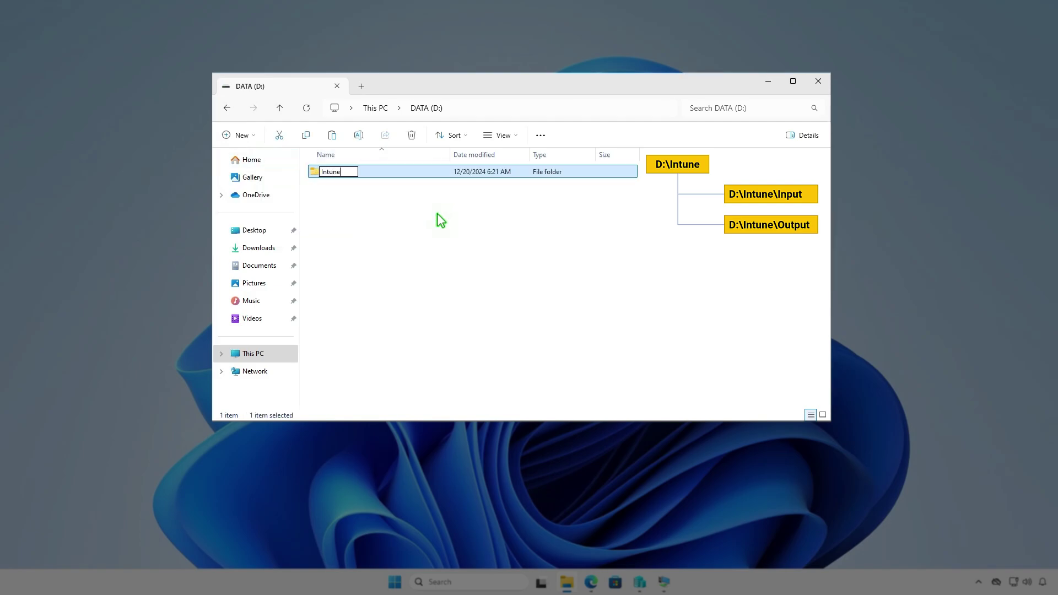
{"action": "key", "text": "Return"}
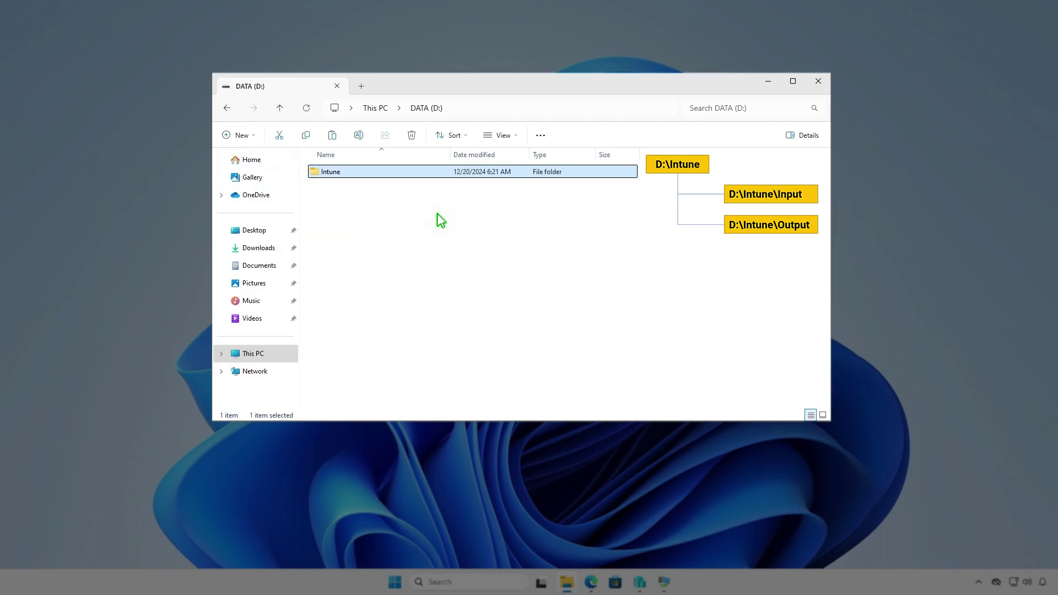
Step: Create a subfolder named Input inside D:\Intune
{"action": "key", "text": "Return"}
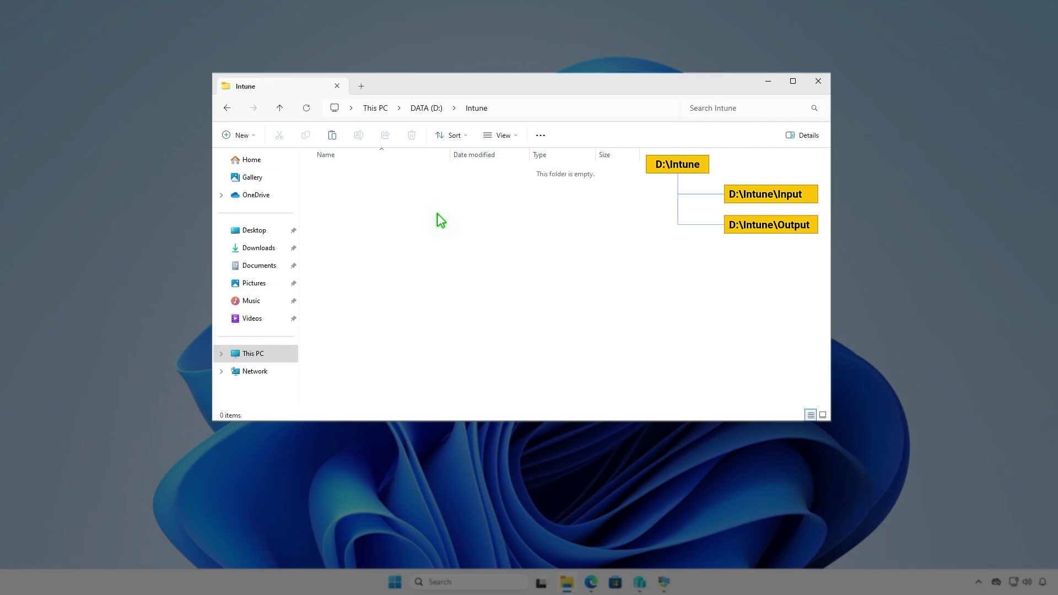
{"action": "right_click", "coordinate": [438, 214]}
{"action": "mouse_move", "coordinate": [476, 328]}
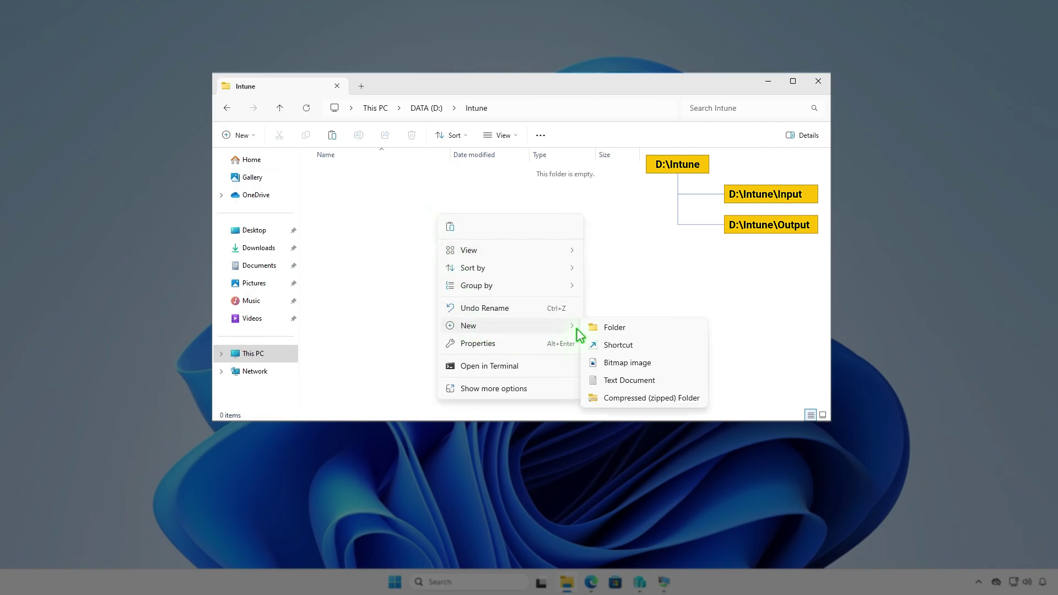
{"action": "left_click", "coordinate": [617, 323]}
{"action": "type", "text": "In"}
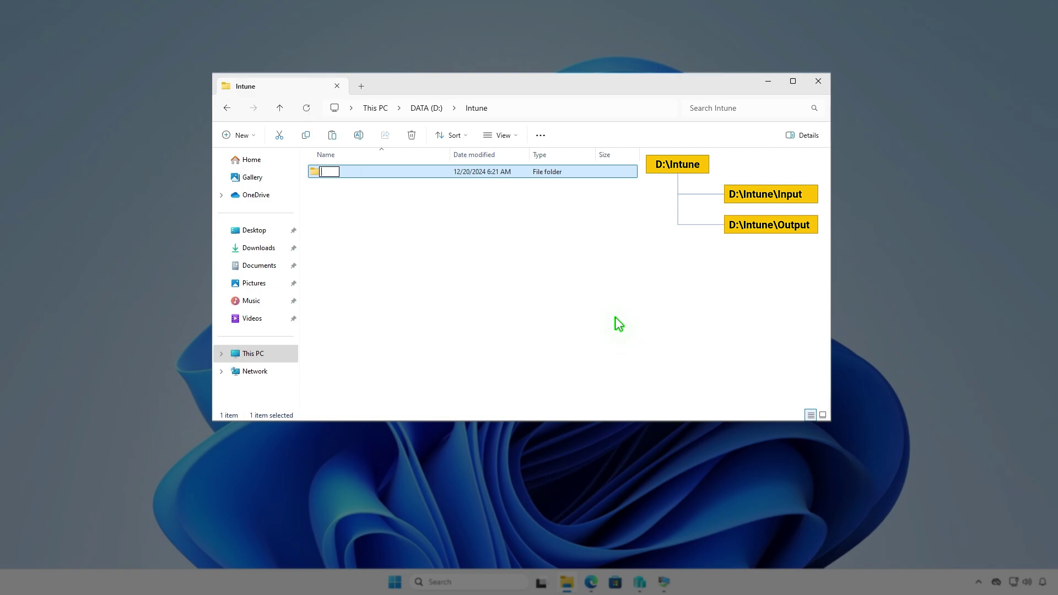
{"action": "type", "text": "put"}
{"action": "key", "text": "Return"}
Step: Create a second subfolder named Output inside D:\Intune
{"action": "key", "text": "ctrl+shift+n"}
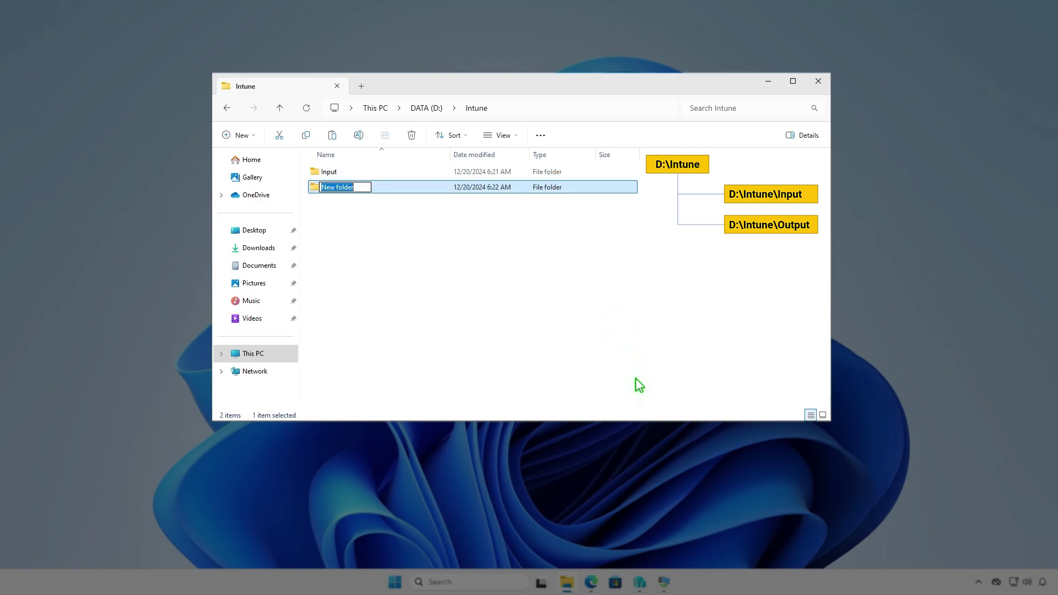
{"action": "type", "text": "Output"}
{"action": "left_click", "coordinate": [575, 296]}
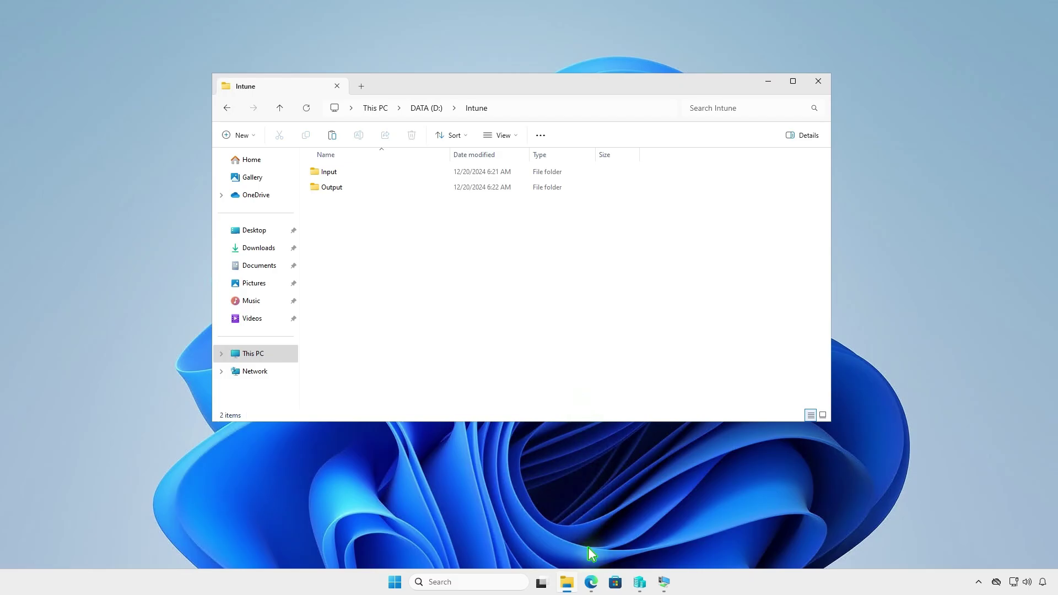
Step: Switch to the browser, download the latest Microsoft-Win32-Content-Prep-Tool release as a source code zip, and show it in its folder
{"action": "left_click", "coordinate": [591, 582]}
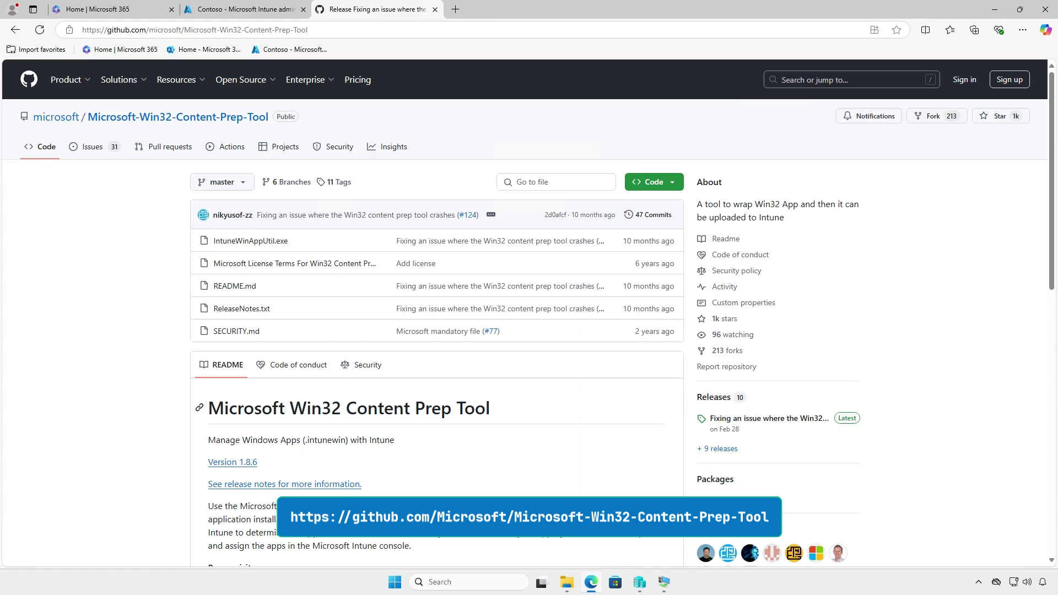
{"action": "left_click", "coordinate": [796, 420]}
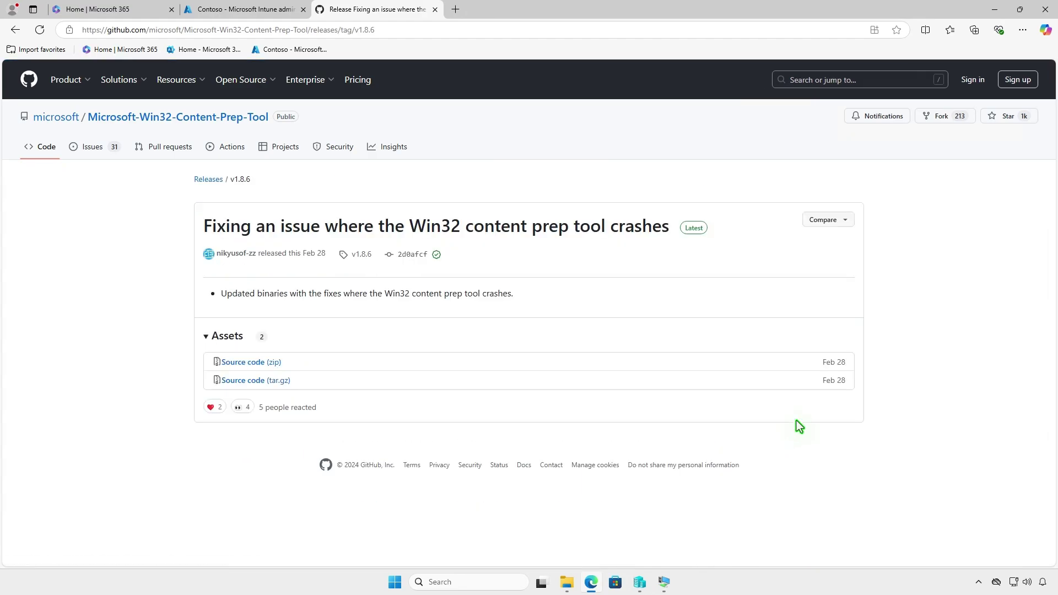
{"action": "left_click", "coordinate": [276, 363]}
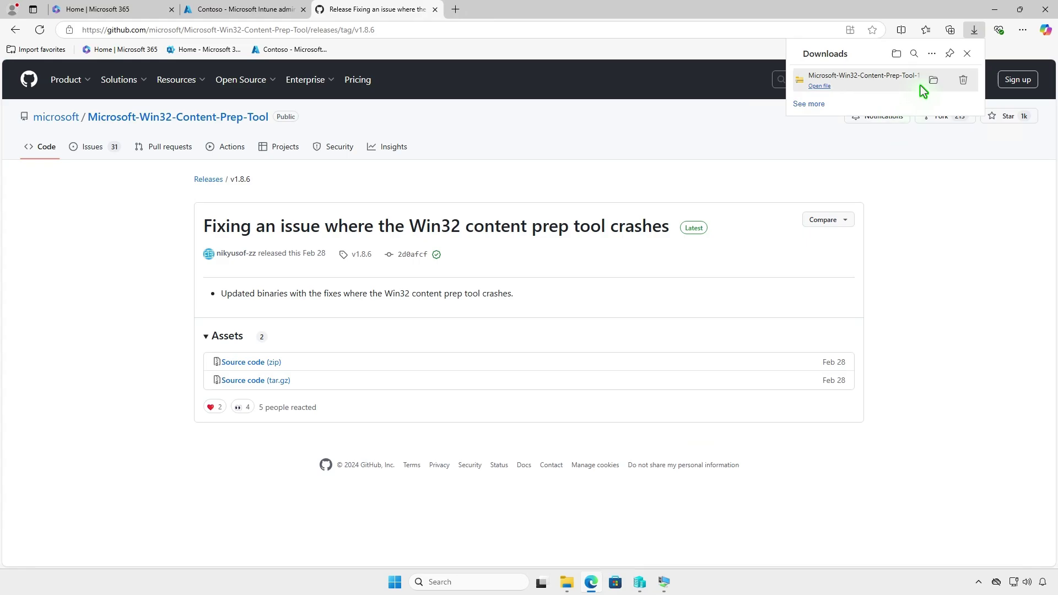
{"action": "left_click", "coordinate": [936, 82]}
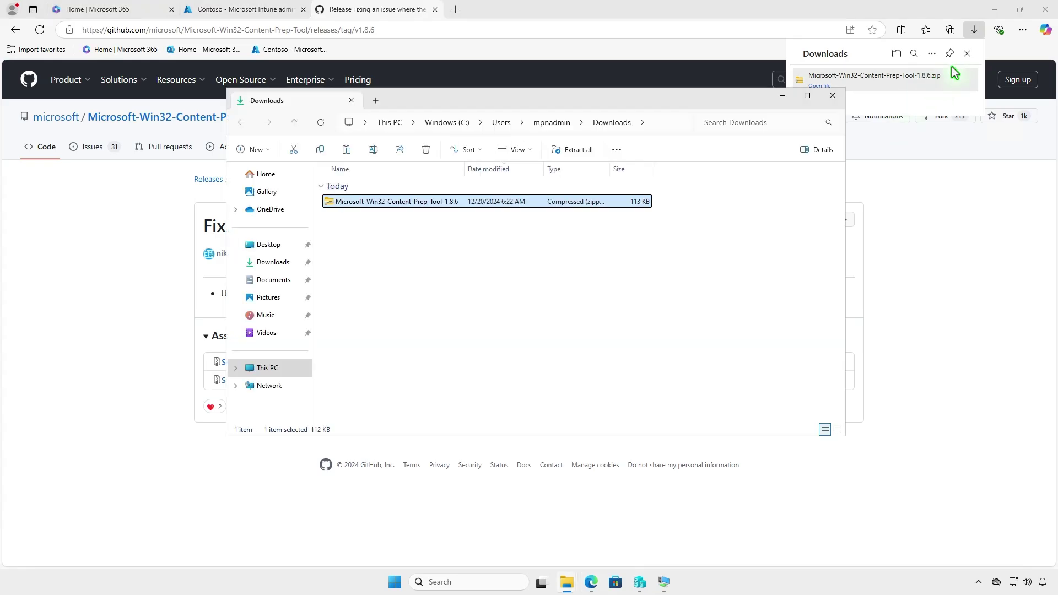
Step: Extract the Microsoft-Win32-Content-Prep-Tool-1.8.6 zip to the default destination in Downloads
{"action": "left_click", "coordinate": [999, 14]}
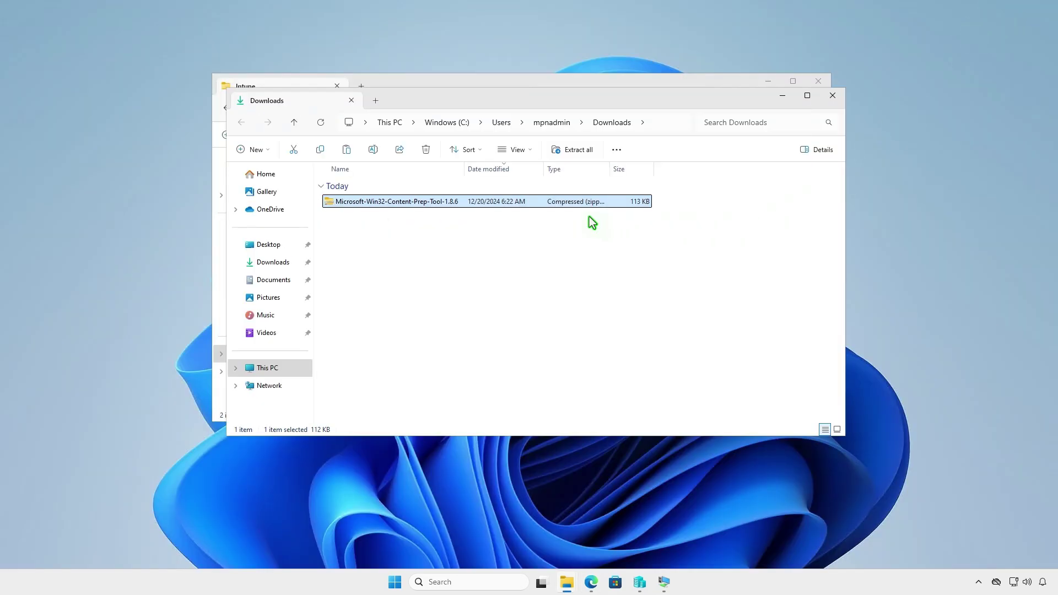
{"action": "left_click", "coordinate": [578, 153]}
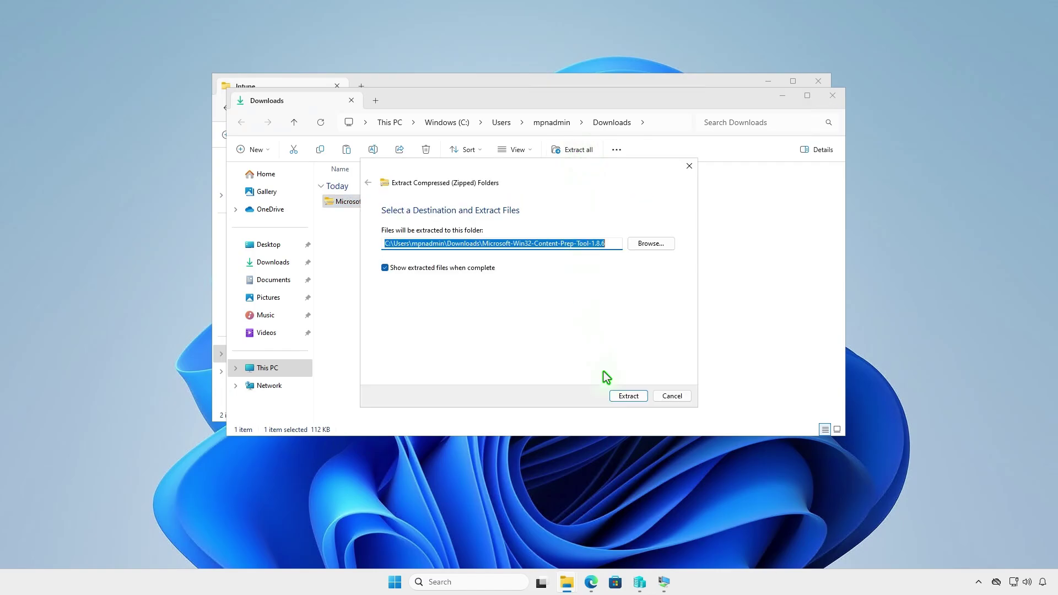
{"action": "left_click", "coordinate": [619, 395]}
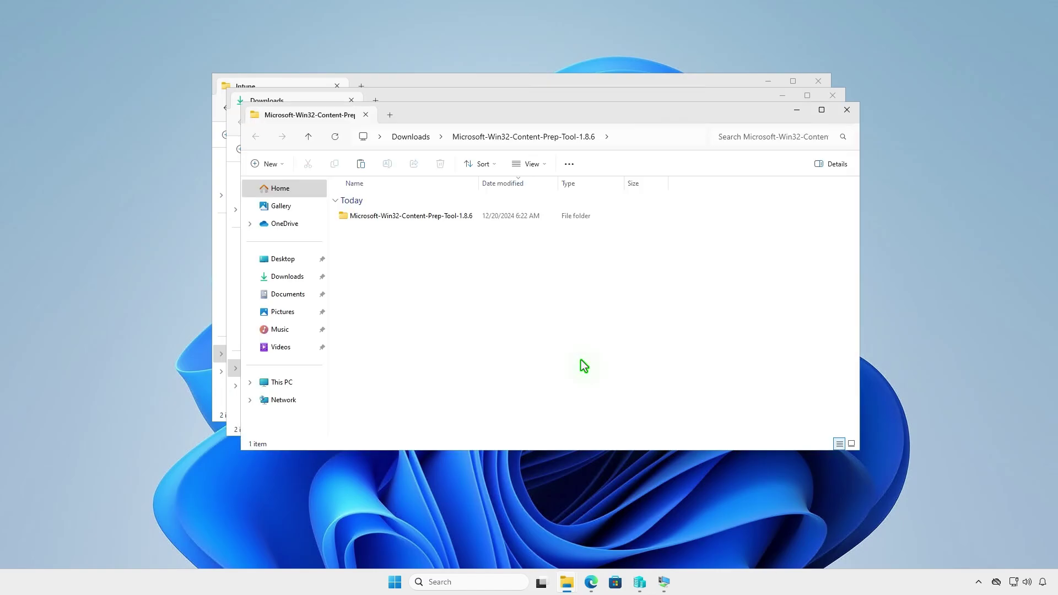
Step: Copy IntuneWinAppUtil from the extracted Microsoft-Win32-Content-Prep-Tool-1.8.6 folder into D:\Intune, closing the two Downloads windows
{"action": "double_click", "coordinate": [472, 218]}
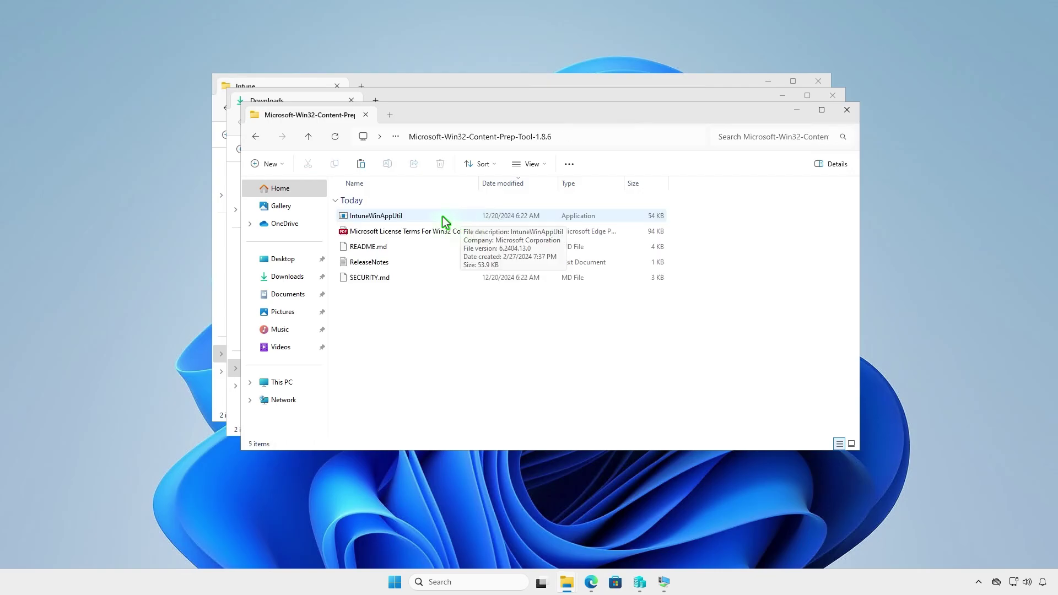
{"action": "left_click", "coordinate": [423, 216]}
{"action": "right_click", "coordinate": [423, 218]}
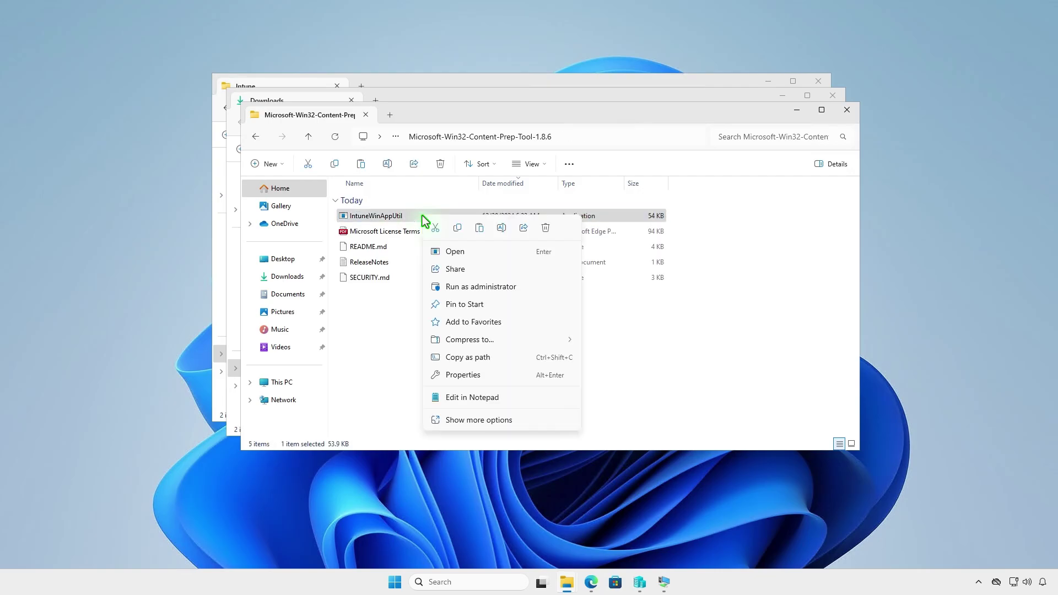
{"action": "left_click", "coordinate": [457, 229]}
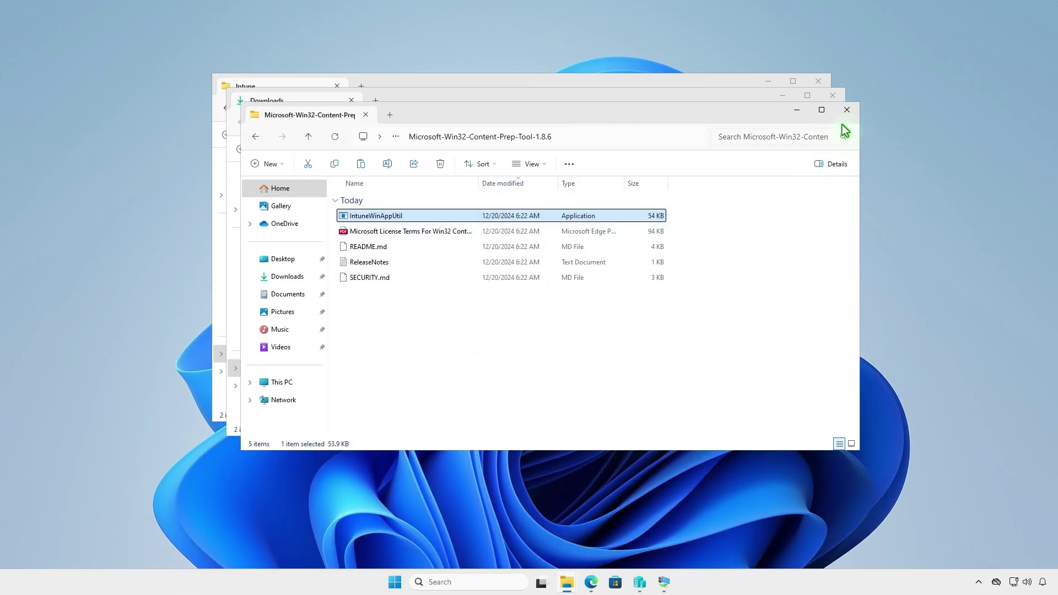
{"action": "left_click", "coordinate": [847, 111]}
{"action": "left_click", "coordinate": [833, 97]}
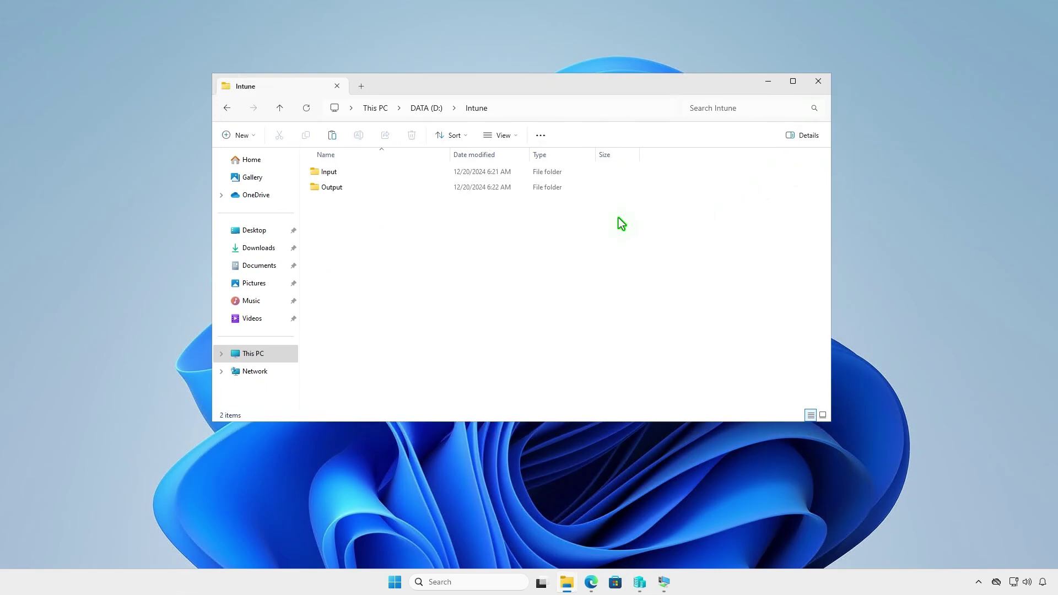
{"action": "right_click", "coordinate": [380, 238]}
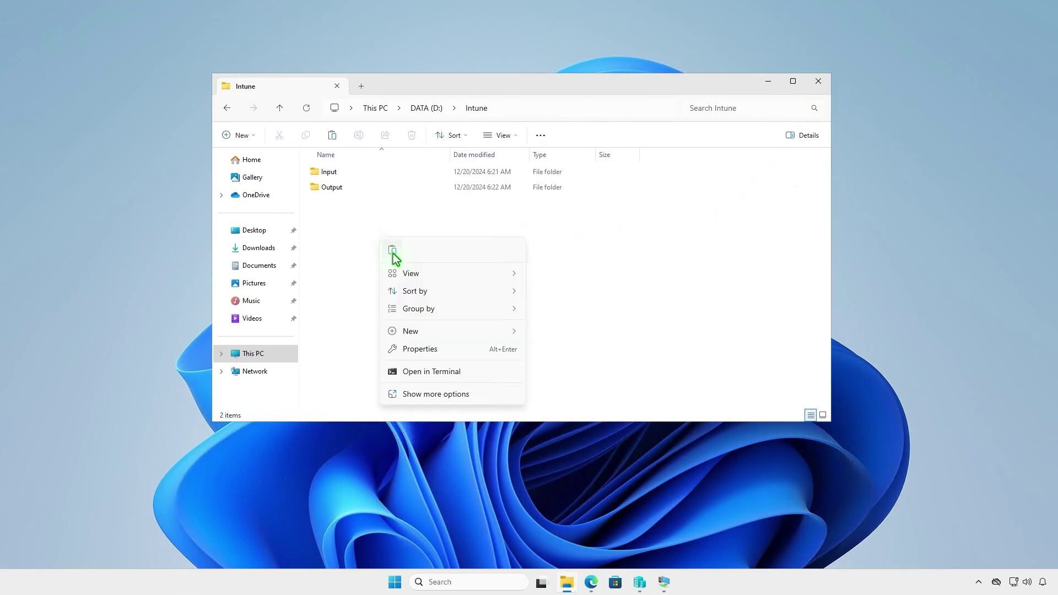
{"action": "left_click", "coordinate": [393, 250]}
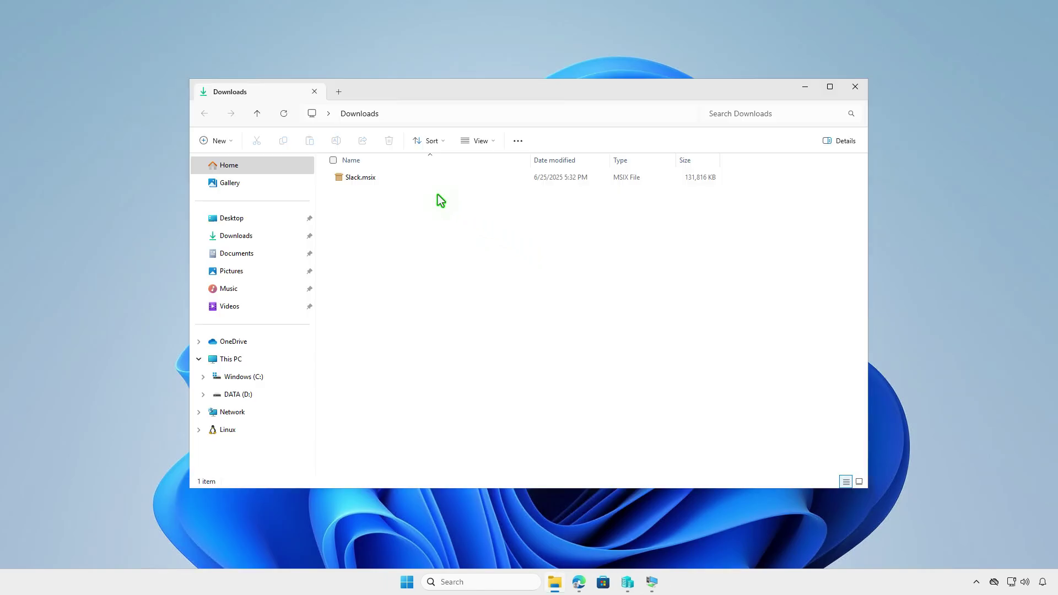
Step: Rename the Slack.msix file in Downloads to setup.msix
{"action": "left_click", "coordinate": [411, 178]}
{"action": "key", "text": "F2"}
{"action": "type", "text": "setup"}
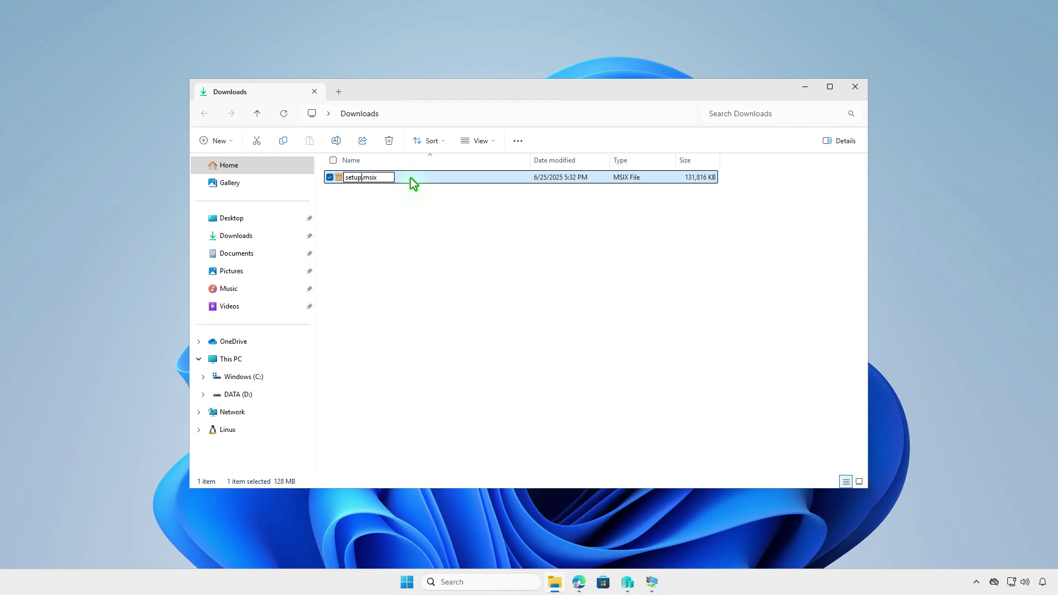
{"action": "key", "text": "Return"}
Step: Copy setup.msix from Downloads into the D:\Intune\Input folder
{"action": "right_click", "coordinate": [412, 177]}
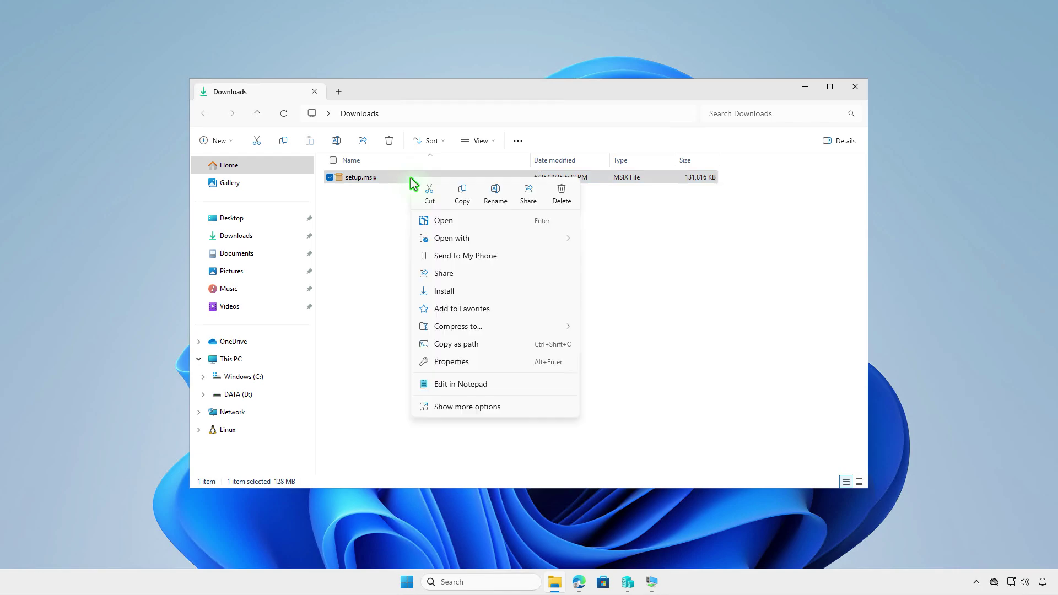
{"action": "left_click", "coordinate": [470, 208]}
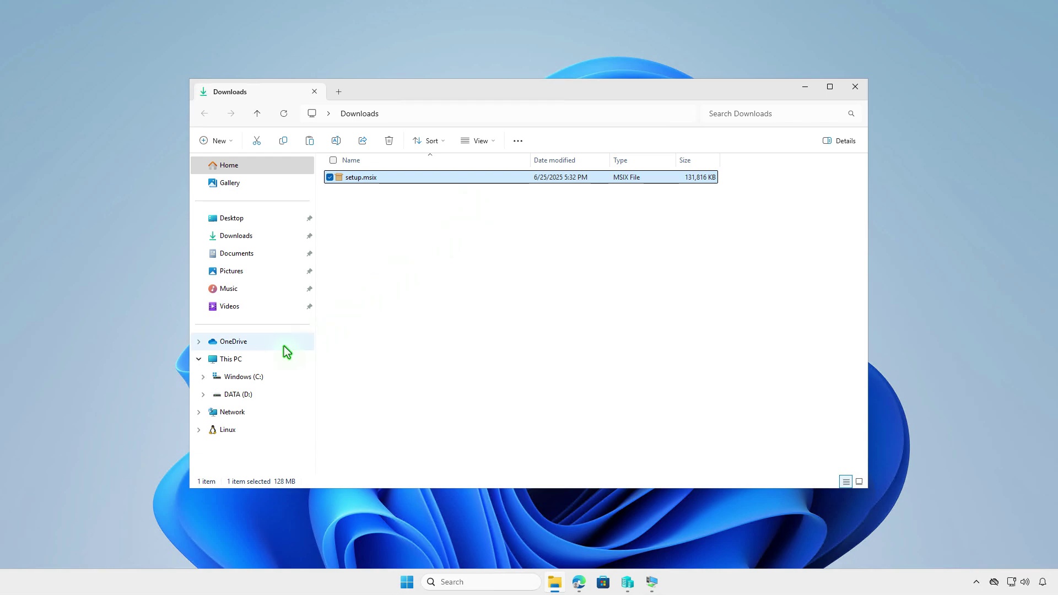
{"action": "left_click", "coordinate": [267, 359]}
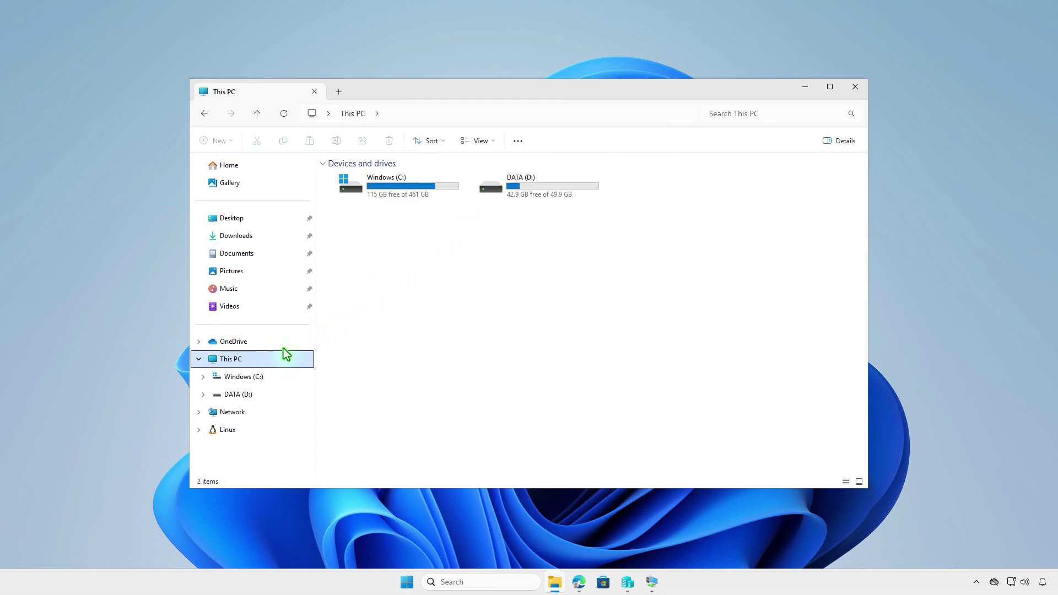
{"action": "double_click", "coordinate": [556, 194]}
{"action": "double_click", "coordinate": [425, 182]}
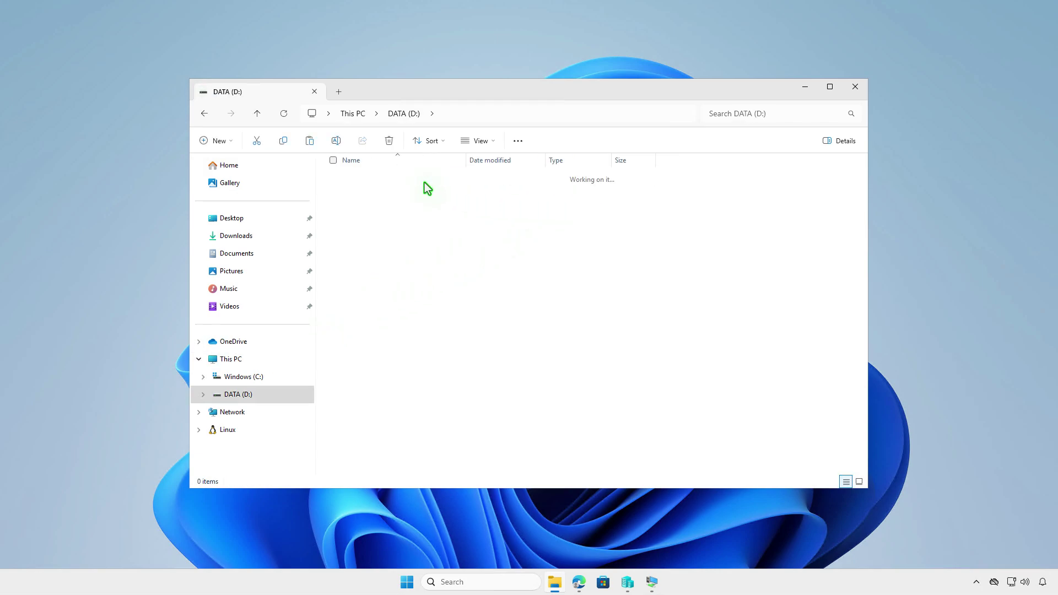
{"action": "double_click", "coordinate": [405, 184]}
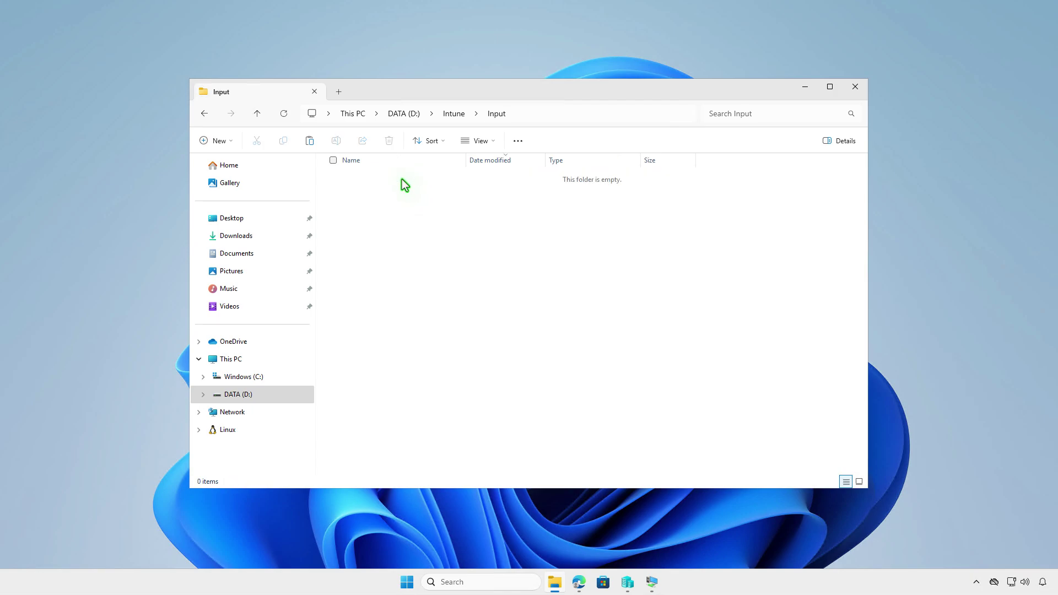
{"action": "right_click", "coordinate": [406, 216]}
{"action": "left_click", "coordinate": [421, 227]}
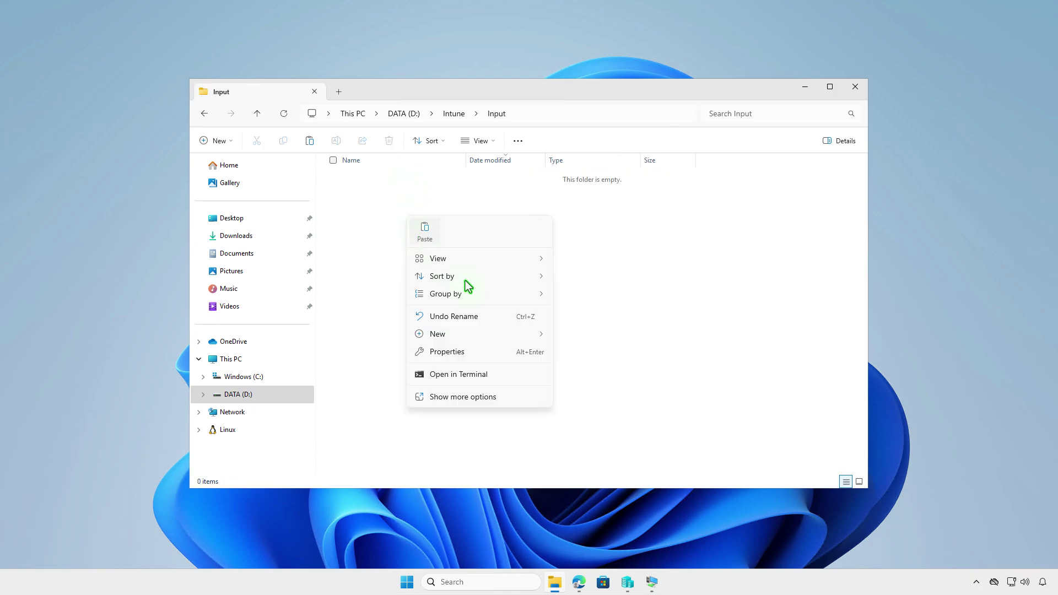
{"action": "left_click", "coordinate": [476, 293]}
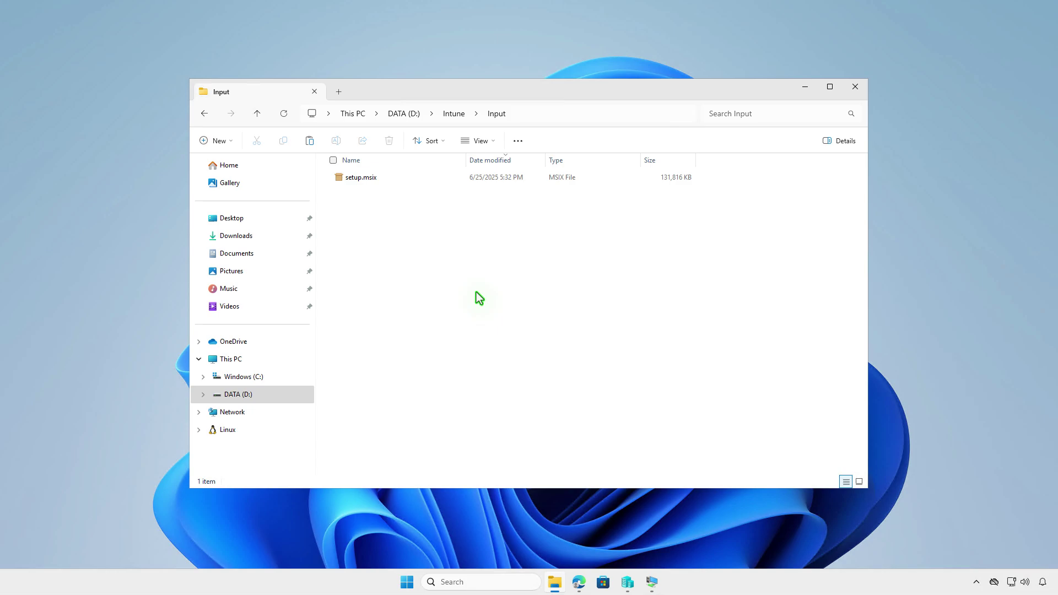
Step: Create a new text document with the default name in the Input folder and write "Add-AppxPackage -Path .\setup.msix" in it
{"action": "right_click", "coordinate": [478, 296]}
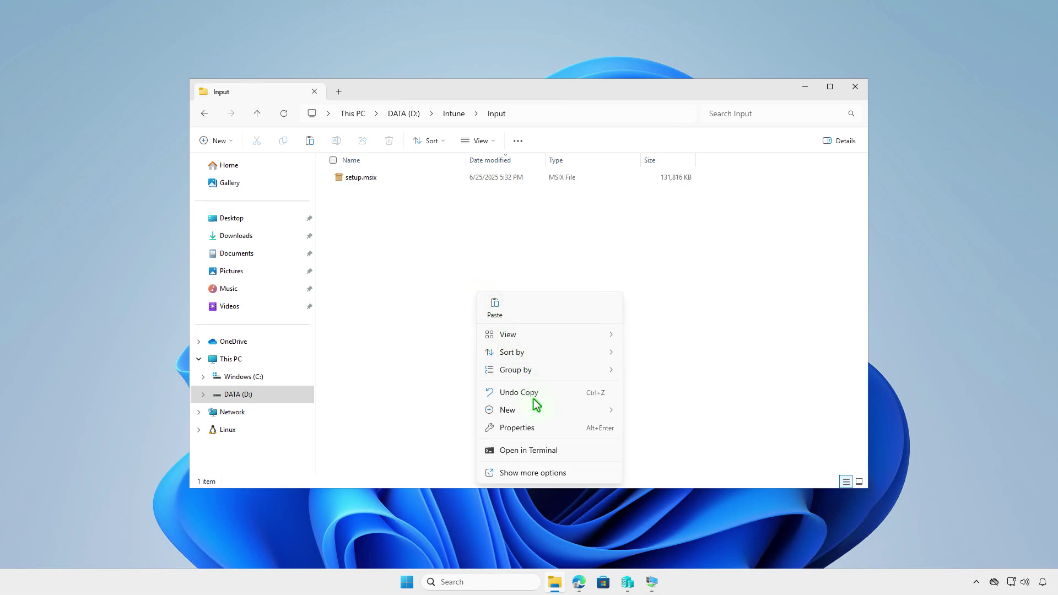
{"action": "mouse_move", "coordinate": [542, 416]}
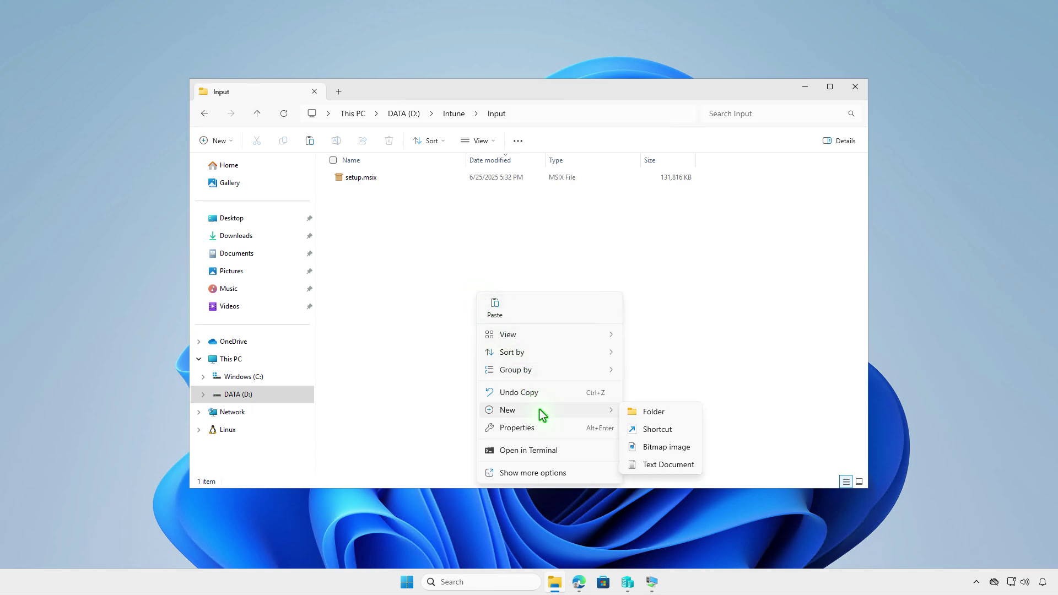
{"action": "left_click", "coordinate": [683, 465]}
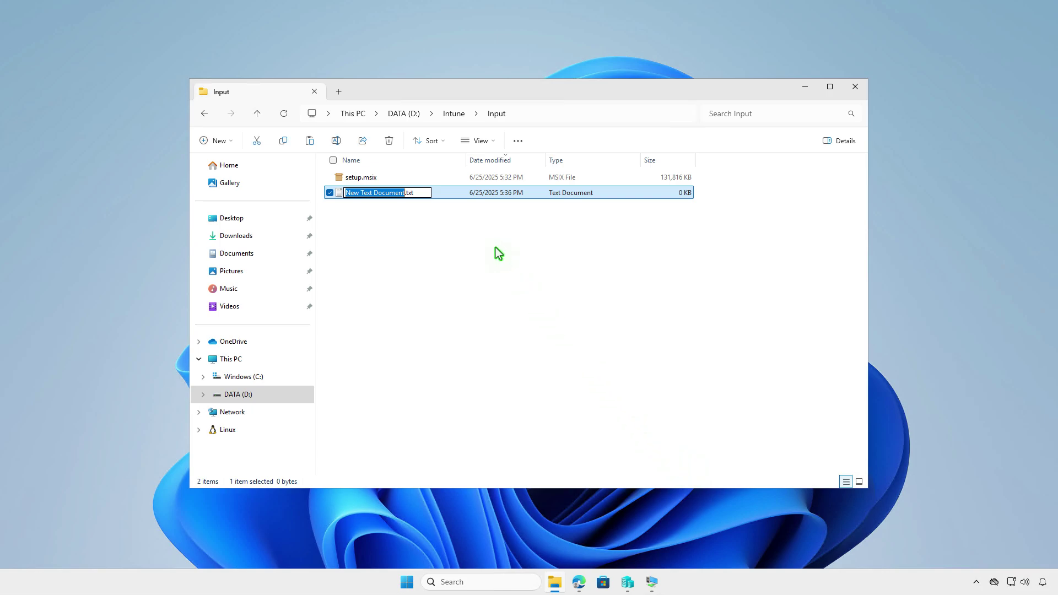
{"action": "key", "text": "Return"}
{"action": "double_click", "coordinate": [452, 195]}
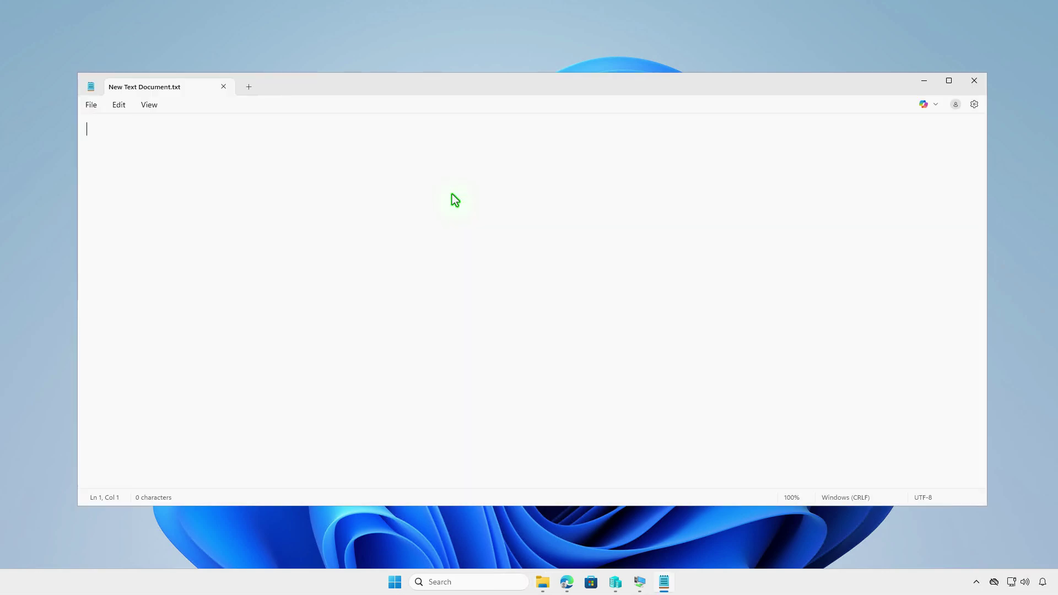
{"action": "type", "text": "Add-AppxPackage -Path .\\setup.msix"}
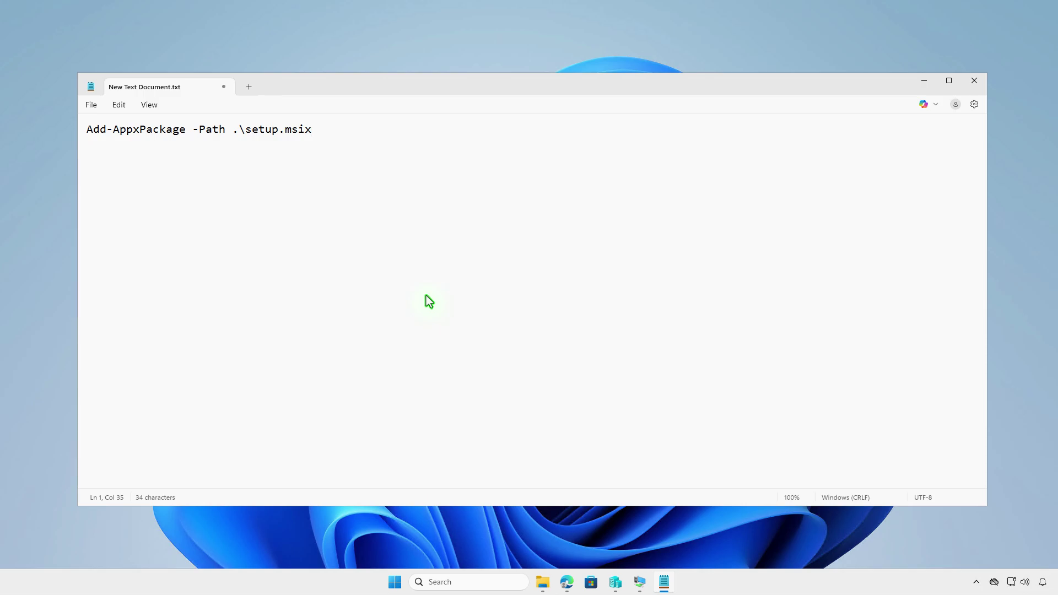
Step: Save the script as install.ps1 in D:\Intune\Input with the All files type, then close it
{"action": "left_click", "coordinate": [91, 105]}
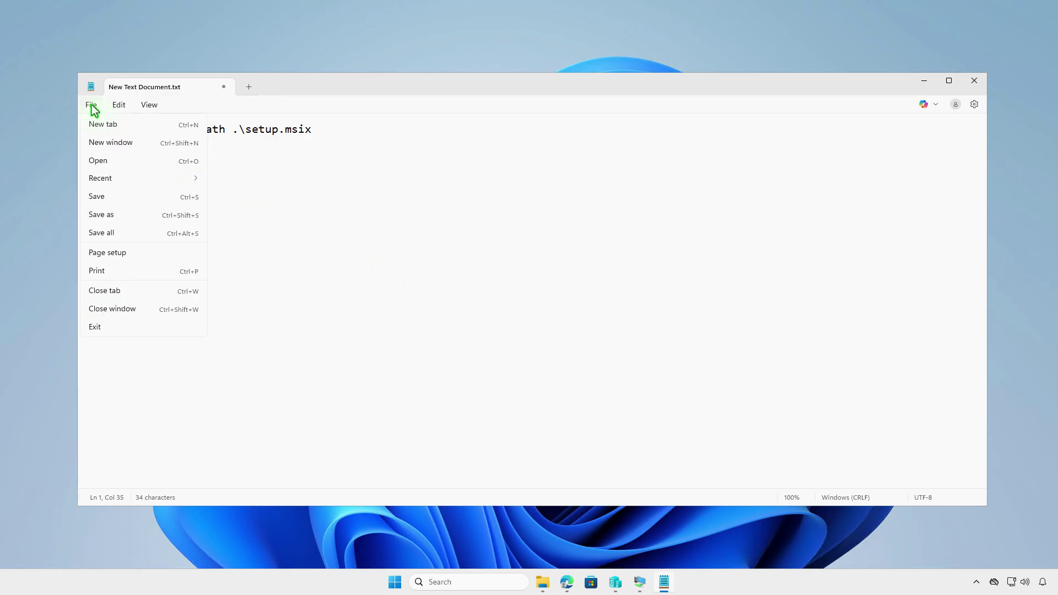
{"action": "left_click", "coordinate": [119, 215]}
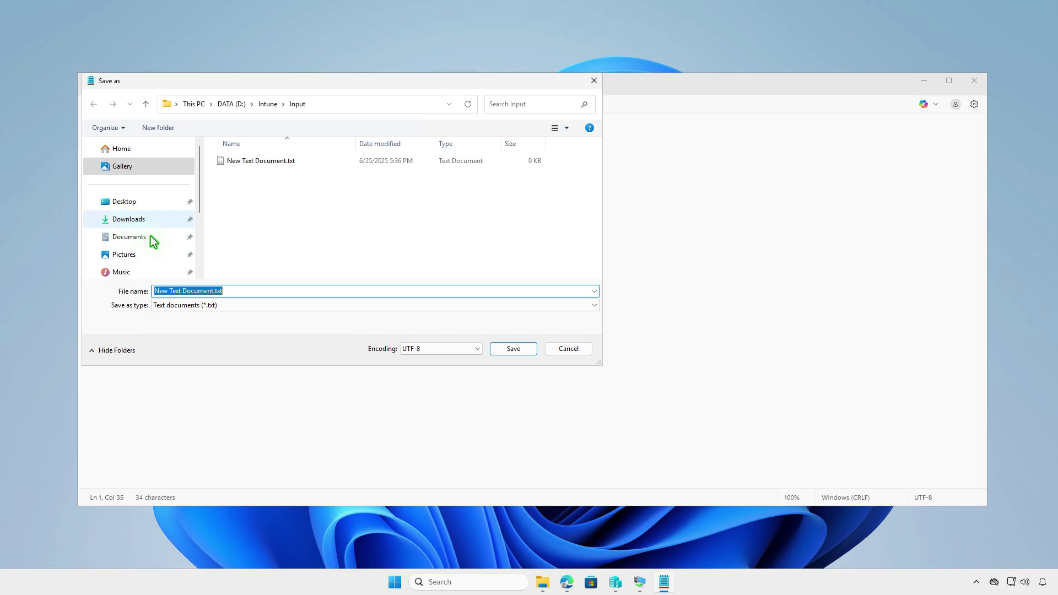
{"action": "left_click", "coordinate": [341, 309]}
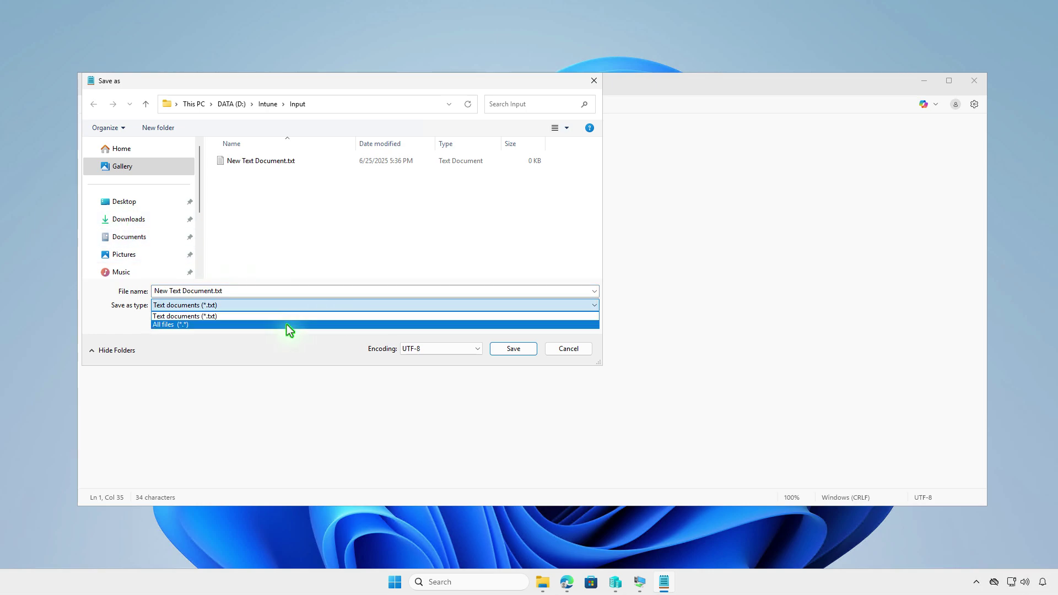
{"action": "left_click", "coordinate": [256, 325]}
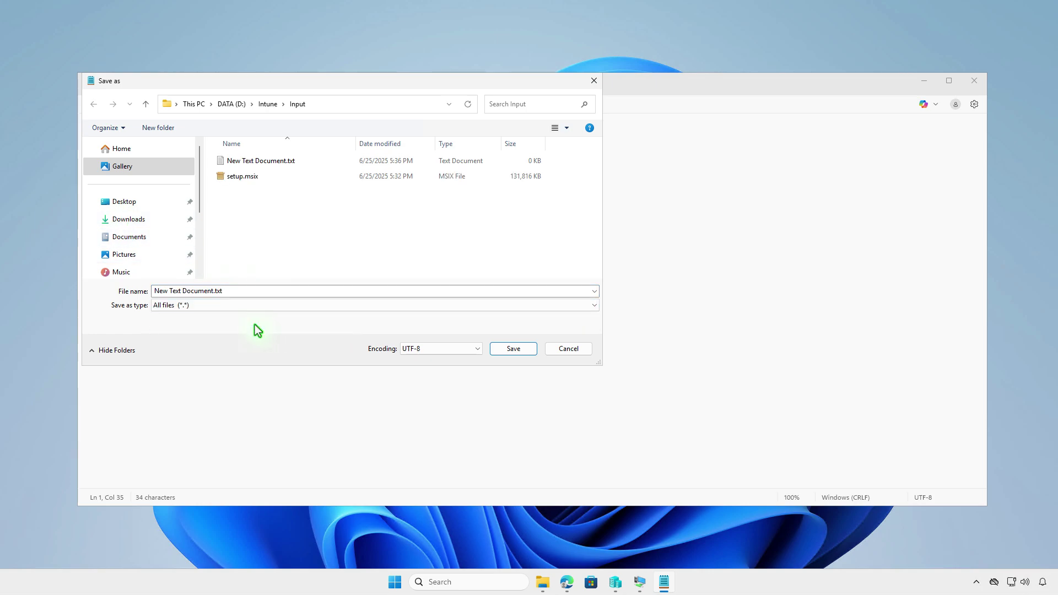
{"action": "left_click", "coordinate": [256, 296]}
{"action": "type", "text": "inst"}
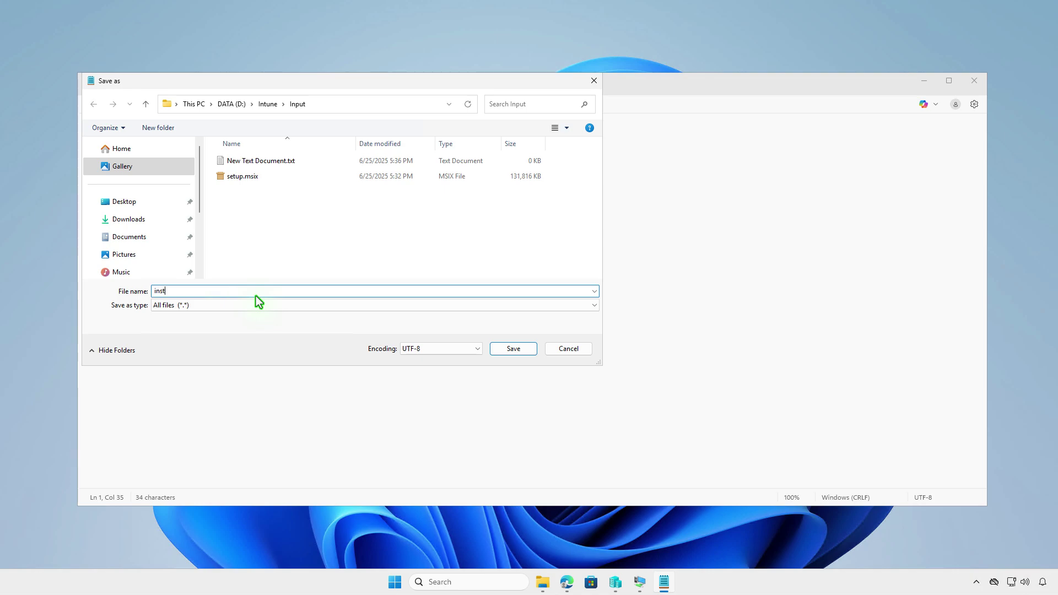
{"action": "type", "text": "all.ps1"}
{"action": "left_click", "coordinate": [504, 351]}
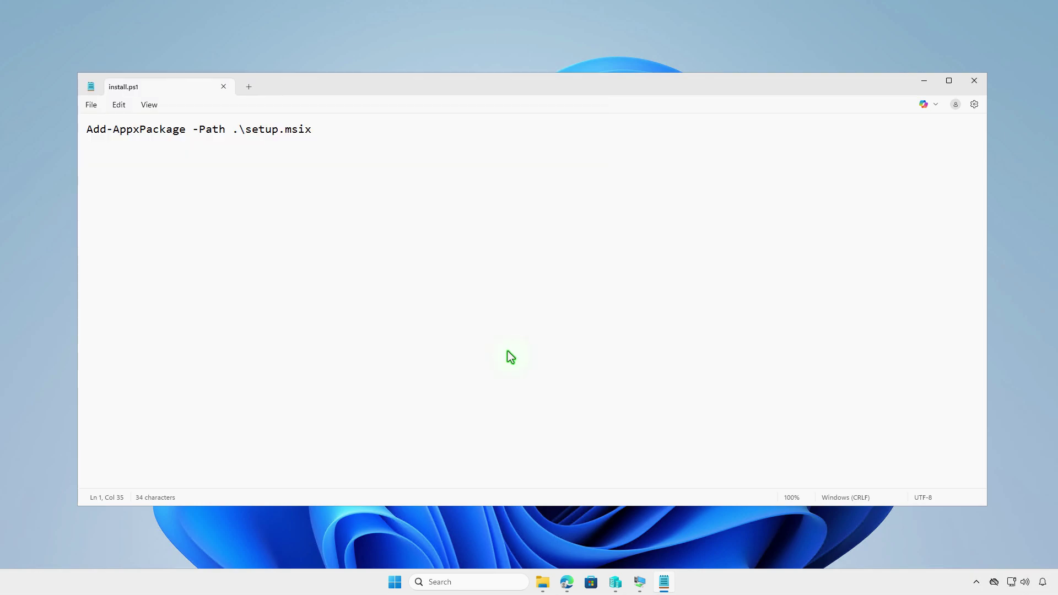
{"action": "left_click", "coordinate": [224, 88]}
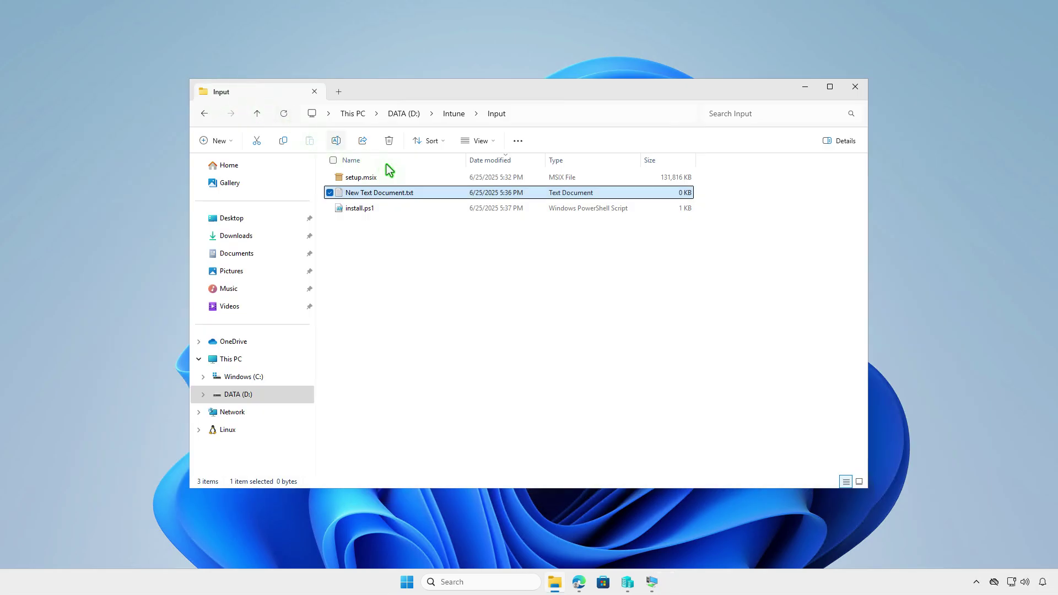
Step: Open New Text Document.txt and paste "Get-Process -ProcessName *slack* | Stop-Process -ErrorAction SilentlyContinue -Force", "Start-Sleep -Seconds 10" and "Get-AppxPackage -Name *slack* | Remove-AppxPackage"
{"action": "double_click", "coordinate": [457, 191]}
{"action": "key", "text": "ctrl+v"}
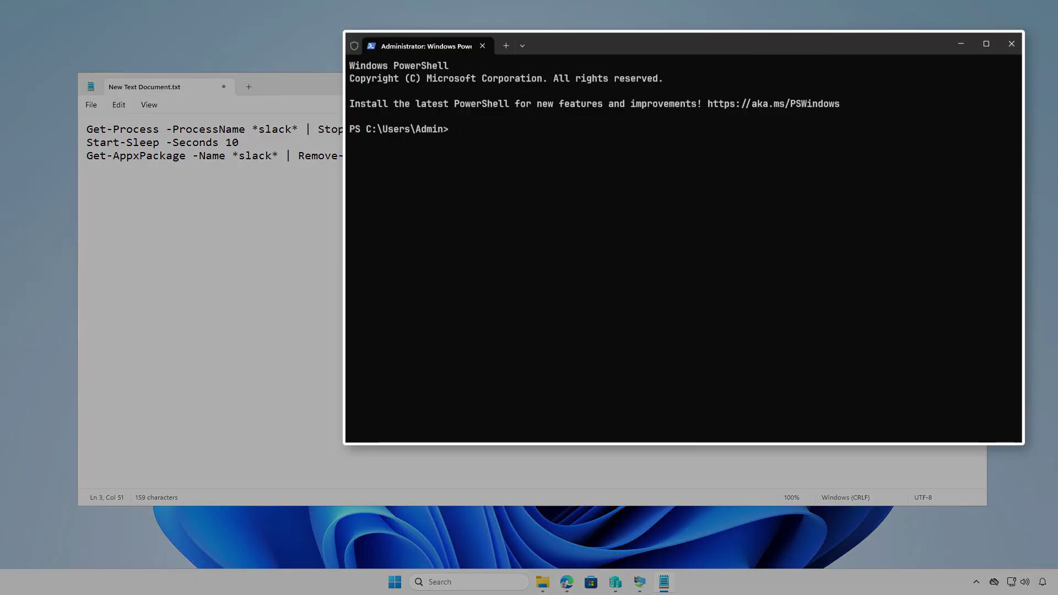
Step: Switch to an administrator PowerShell session and change the working directory to .\Downloads\
{"action": "type", "text": "cd dow"}
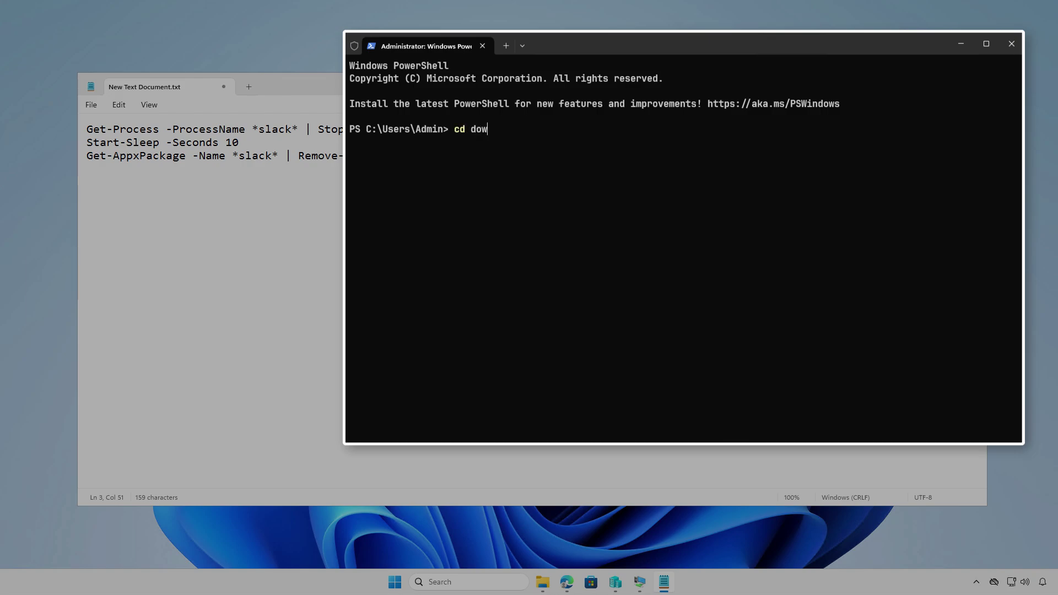
{"action": "key", "text": "Tab"}
{"action": "key", "text": "Return"}
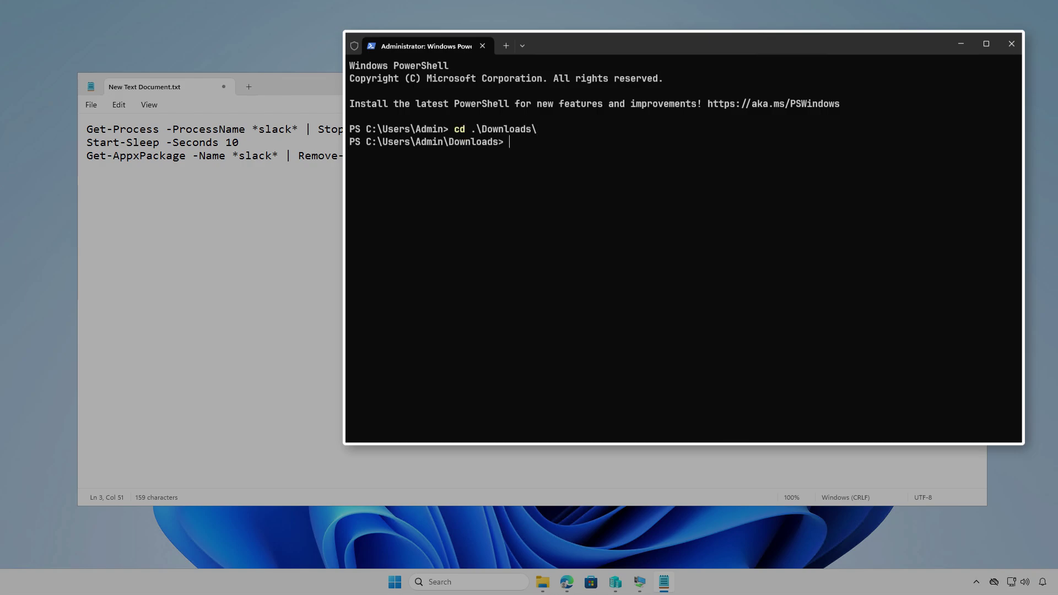
{"action": "key", "text": "Return"}
Step: Install the Slack package from the Downloads folder with "Add-AppxPackage -Path .\setup.msix"
{"action": "type", "text": "add-"}
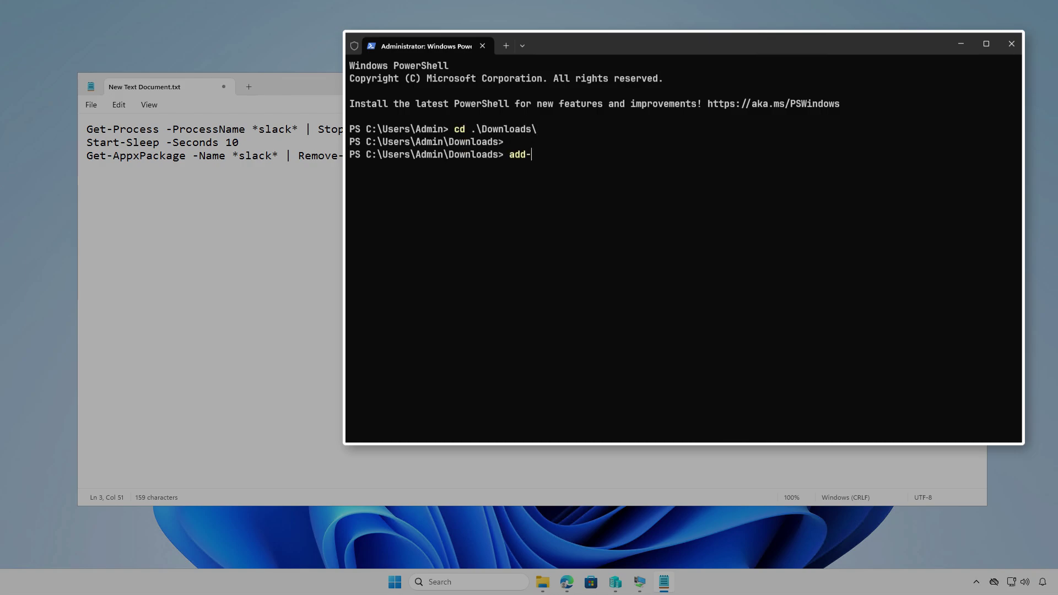
{"action": "type", "text": "appxp"}
{"action": "key", "text": "Tab"}
{"action": "type", "text": "-"}
{"action": "key", "text": "Tab"}
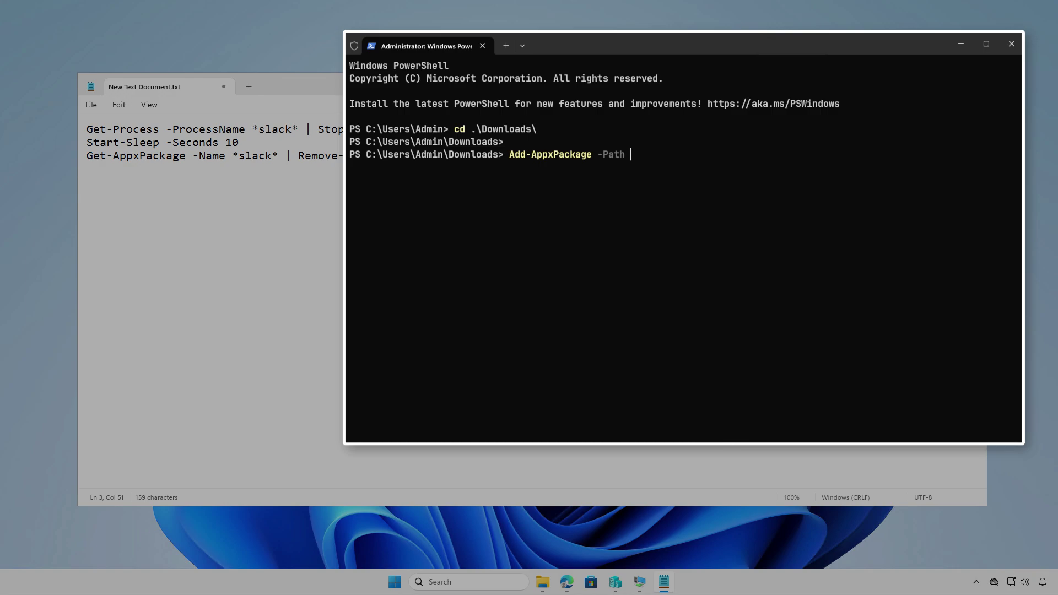
{"action": "type", "text": "sw"}
{"action": "key", "text": "Tab"}
{"action": "key", "text": "Return"}
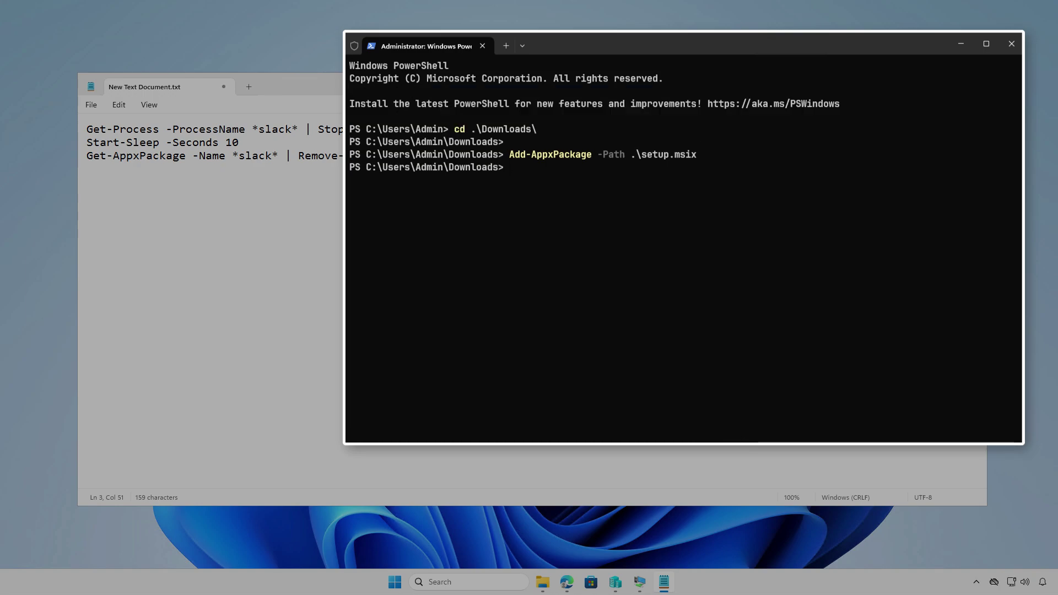
{"action": "key", "text": "Return"}
Step: List all installed app packages as a table with "Get-AppxPackage | Format-Table"
{"action": "type", "text": "get-"}
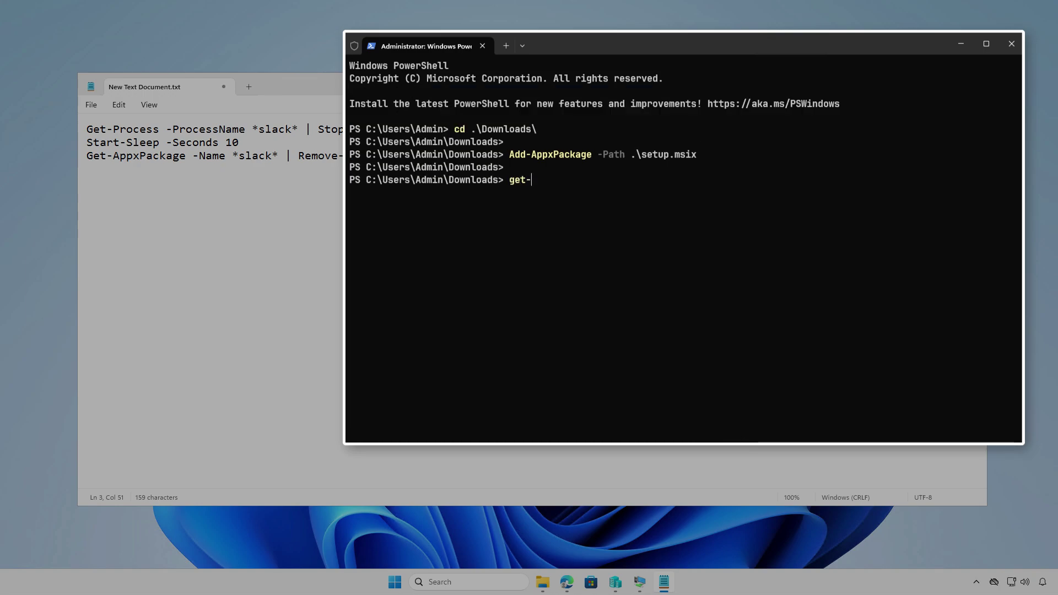
{"action": "type", "text": "appxPackage"}
{"action": "type", "text": "| Format-Table"}
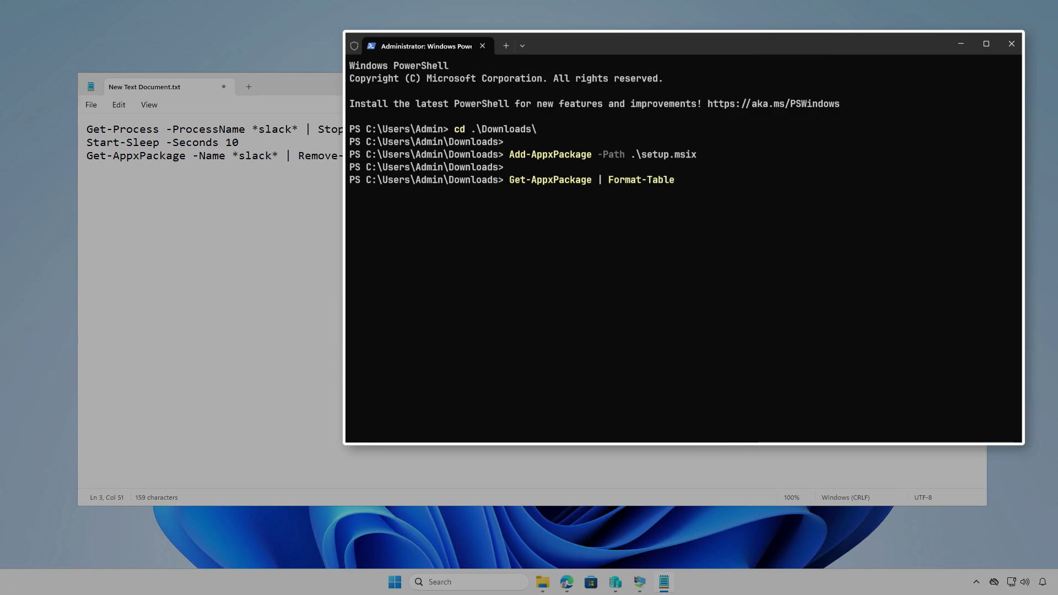
{"action": "key", "text": "Return"}
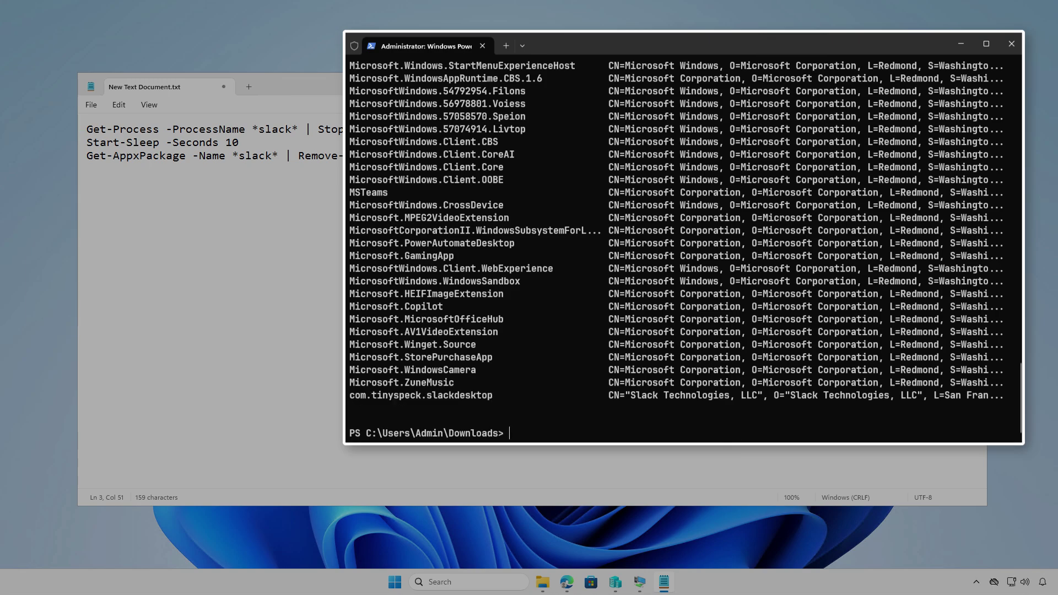
Step: Show the Slack package details with "Get-AppxPackage com.tinyspeck.slackdesktop", then clear the console with cls
{"action": "type", "text": "get-appxp"}
{"action": "key", "text": "Tab"}
{"action": "type", "text": "com.tinyspeck.slackdesktop"}
{"action": "key", "text": "Return"}
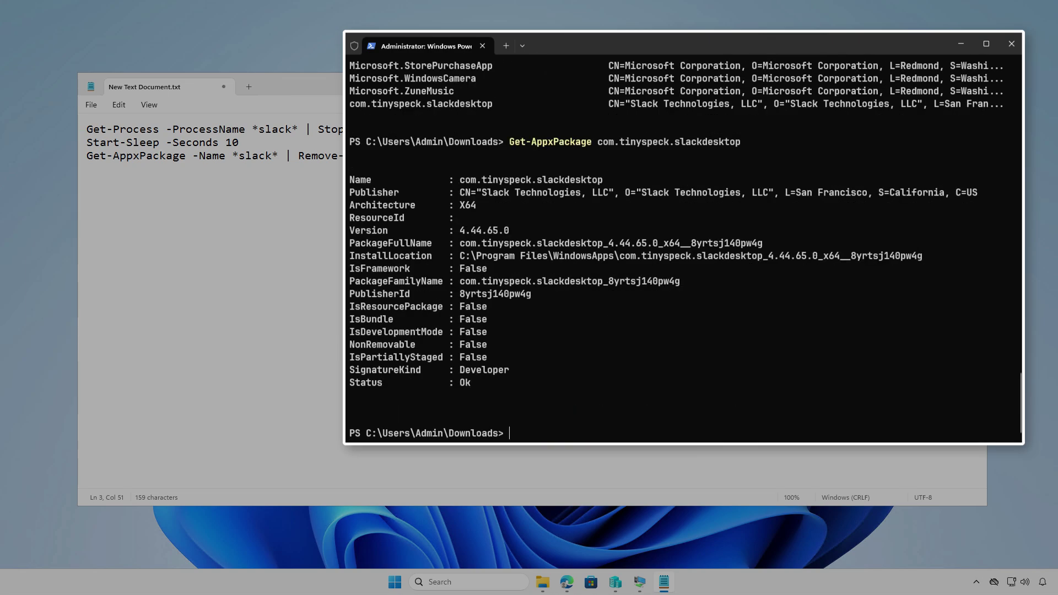
{"action": "type", "text": "cls"}
{"action": "key", "text": "Return"}
{"action": "key", "text": "Return"}
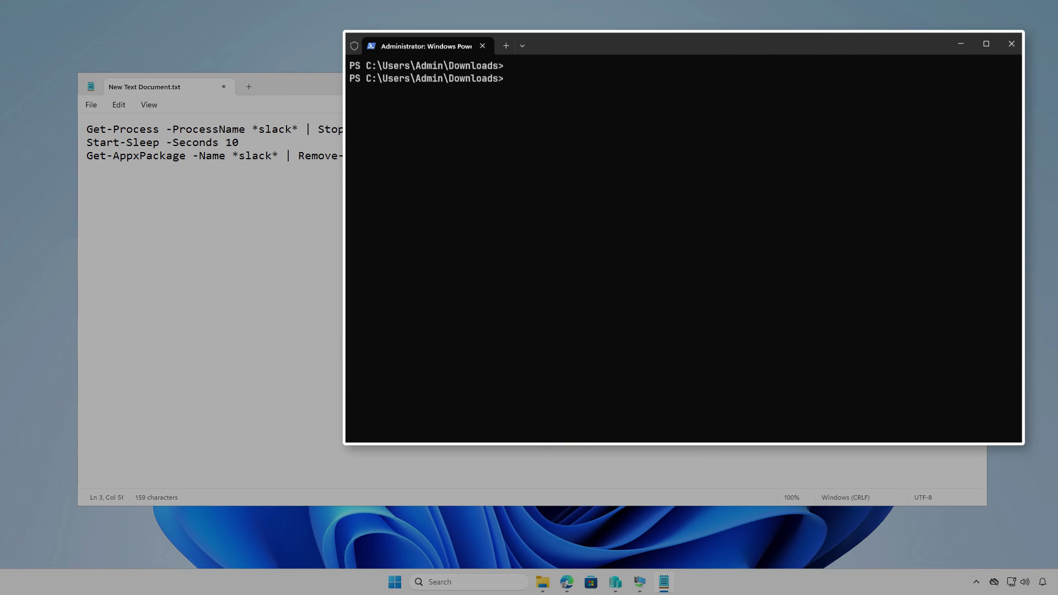
Step: List the running processes with Get-Process and look through the output for the Slack process name
{"action": "key", "text": "super"}
{"action": "scroll", "coordinate": [685, 340], "scroll_direction": "down", "scroll_amount": 3}
{"action": "key", "text": "Escape"}
{"action": "type", "text": "get-pro"}
{"action": "key", "text": "Tab"}
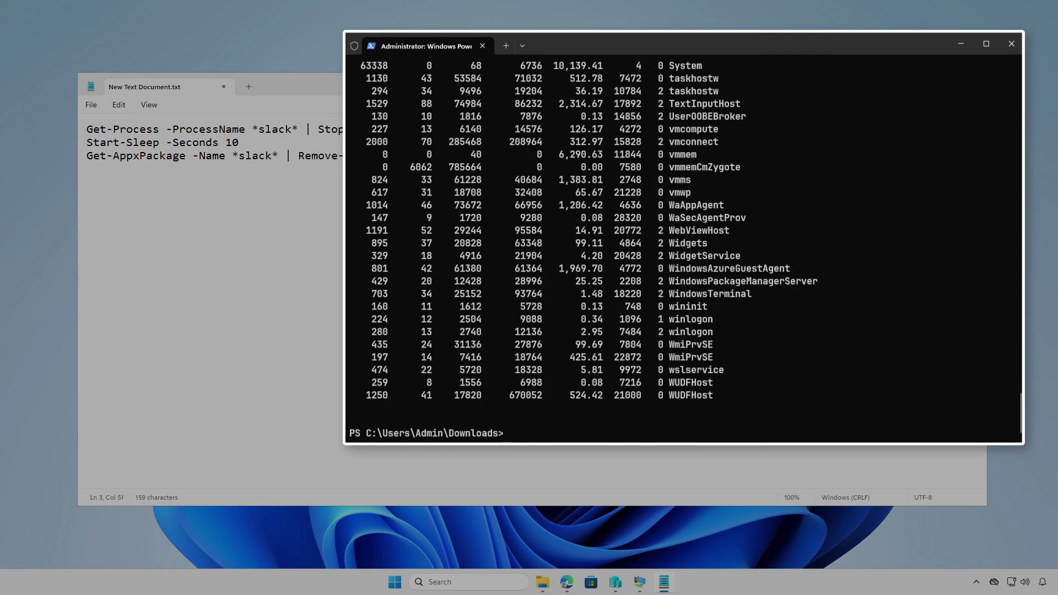
{"action": "scroll", "coordinate": [683, 248], "scroll_direction": "up", "scroll_amount": 5}
{"action": "scroll", "coordinate": [683, 248], "scroll_direction": "up", "scroll_amount": 20}
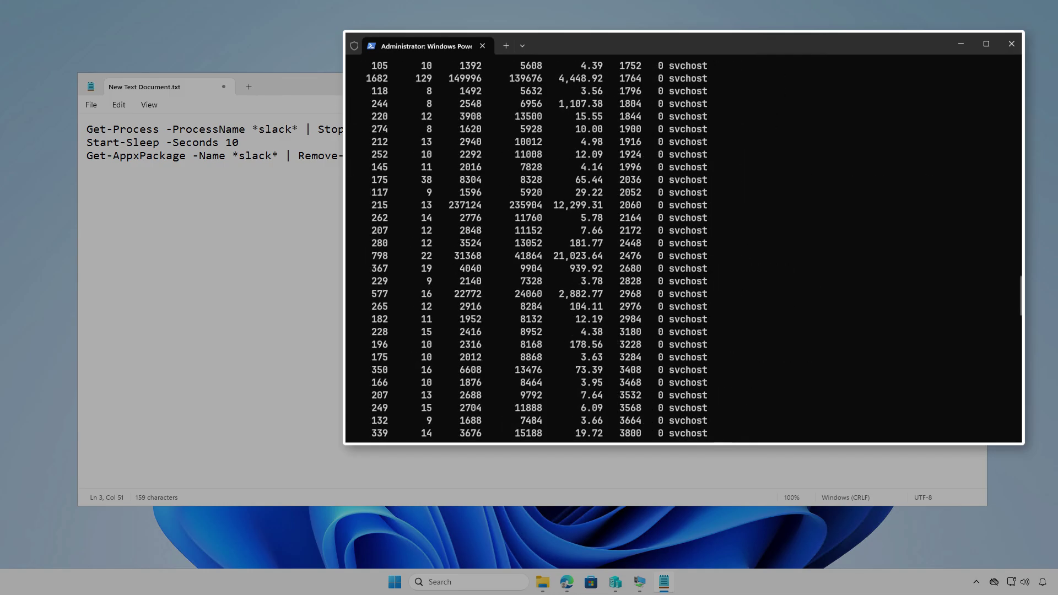
{"action": "scroll", "coordinate": [683, 248], "scroll_direction": "down", "scroll_amount": 6}
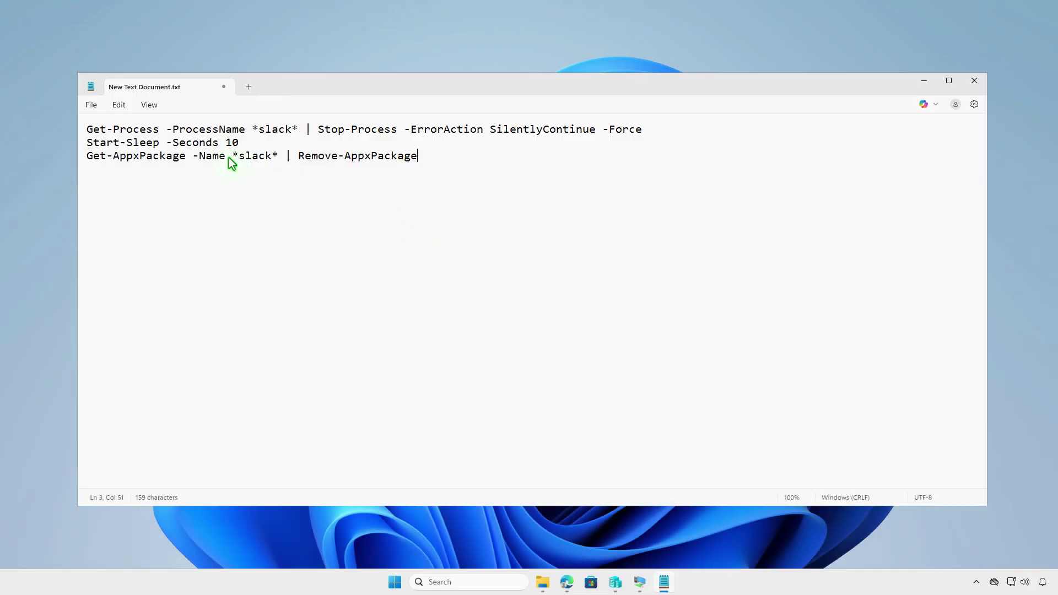
Step: Save the Slack removal script as uninstall.ps1 in D:\Intune\Input with the All files type, then close it
{"action": "left_click", "coordinate": [91, 107]}
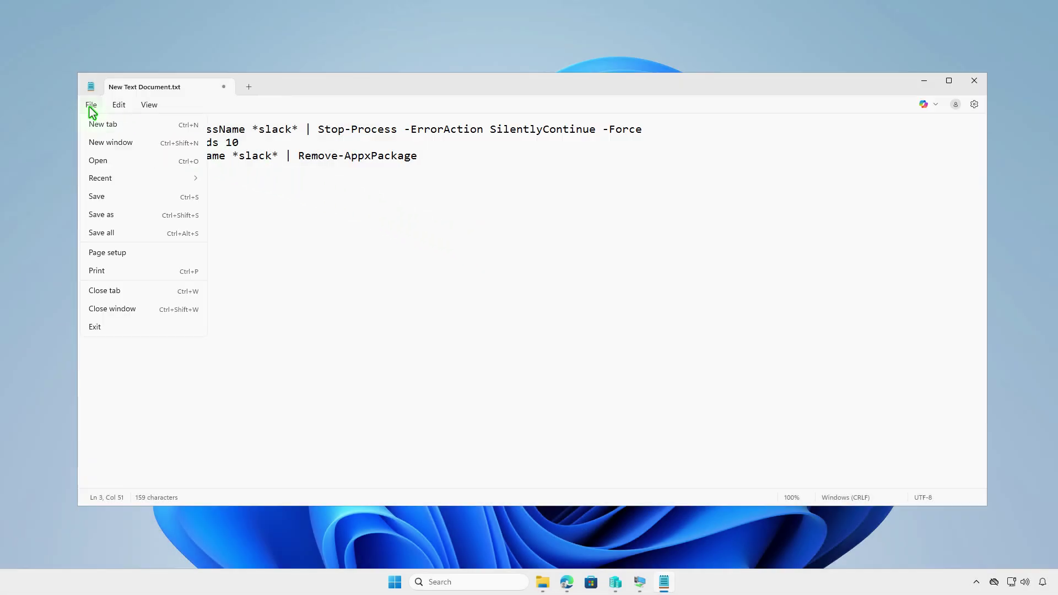
{"action": "left_click", "coordinate": [117, 214]}
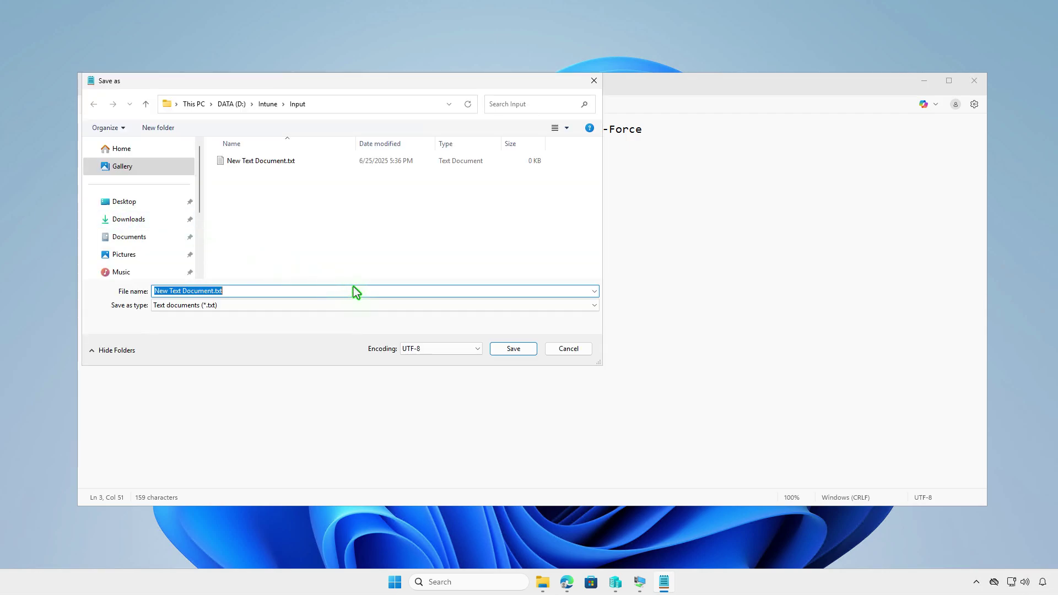
{"action": "left_click", "coordinate": [388, 310]}
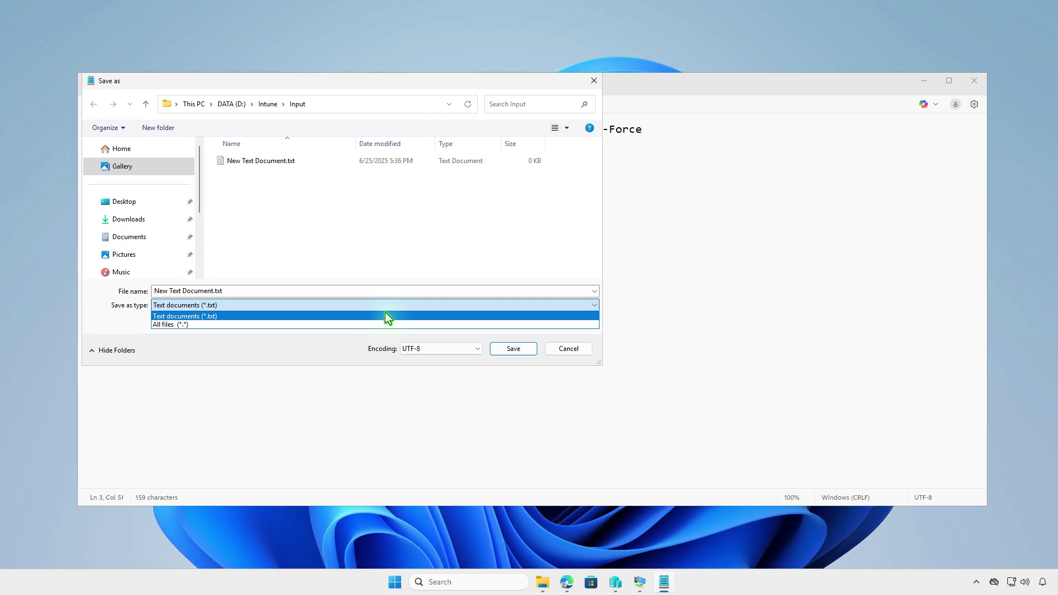
{"action": "left_click", "coordinate": [370, 325]}
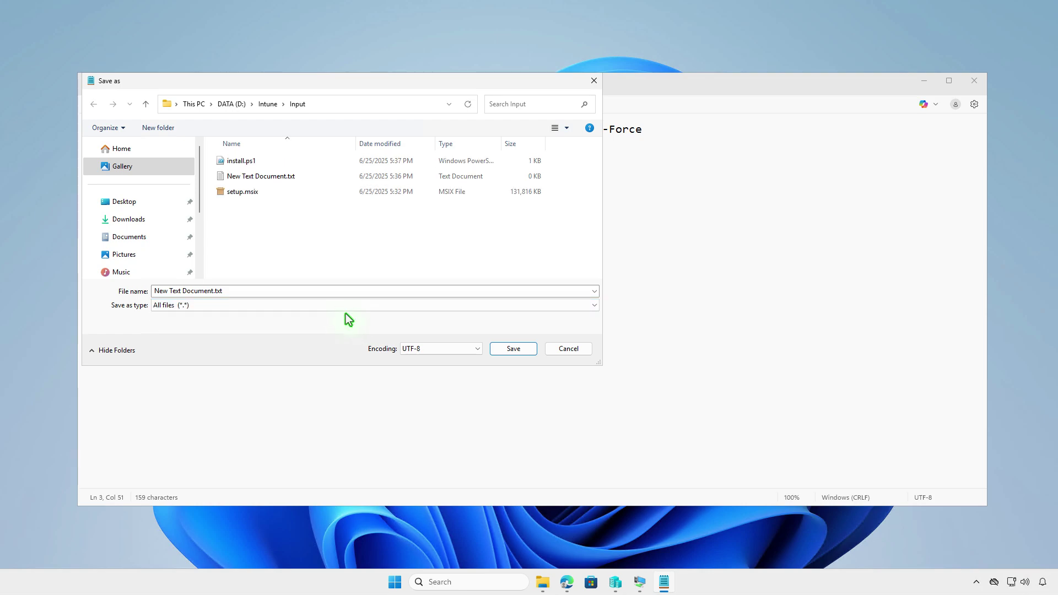
{"action": "left_click", "coordinate": [294, 291]}
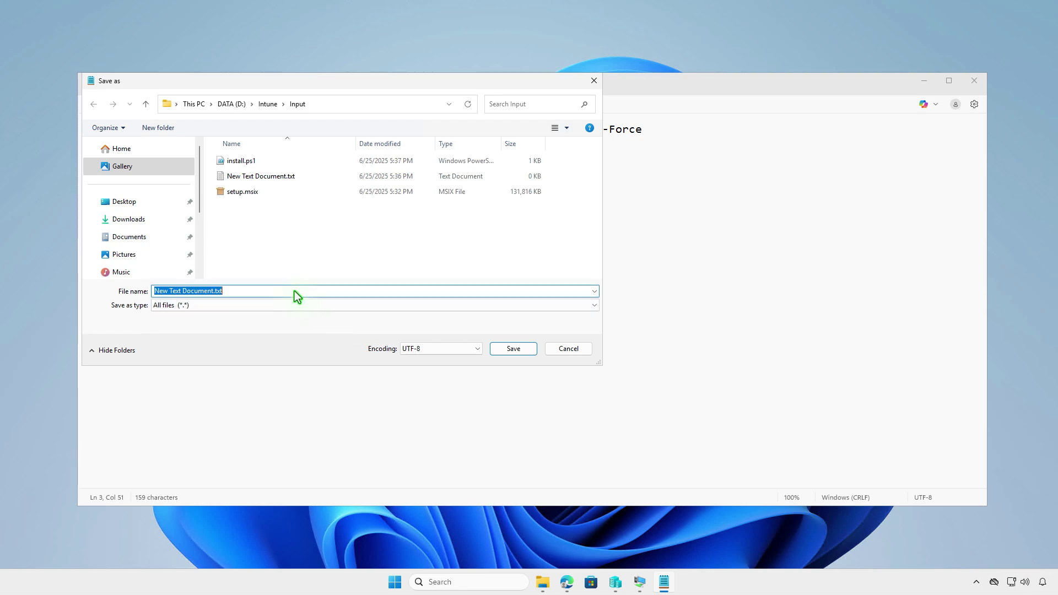
{"action": "type", "text": "uninstall"}
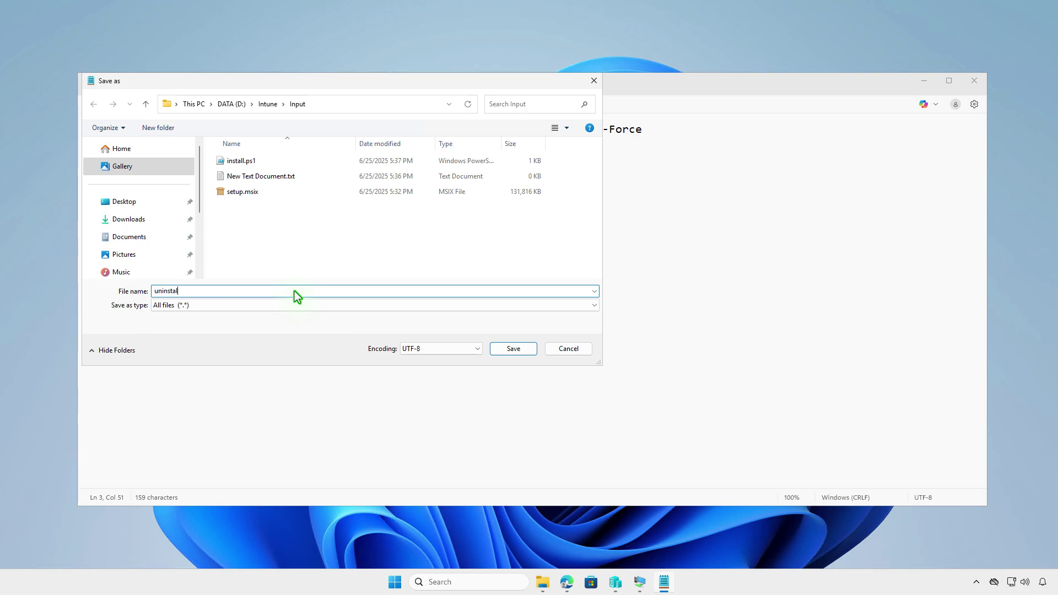
{"action": "type", "text": ".ps1"}
{"action": "left_click", "coordinate": [513, 353]}
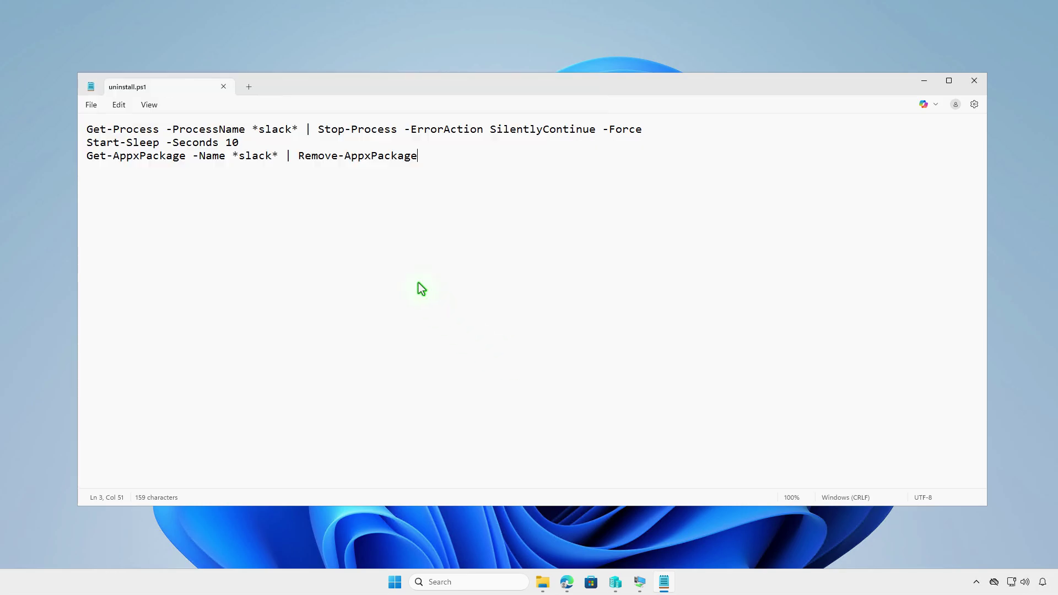
{"action": "left_click", "coordinate": [224, 87]}
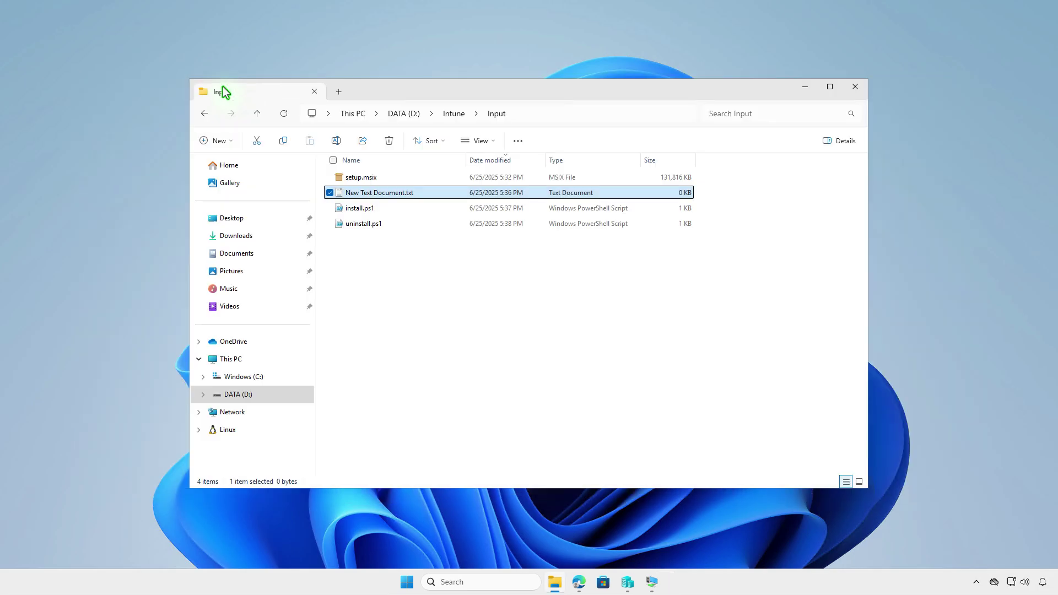
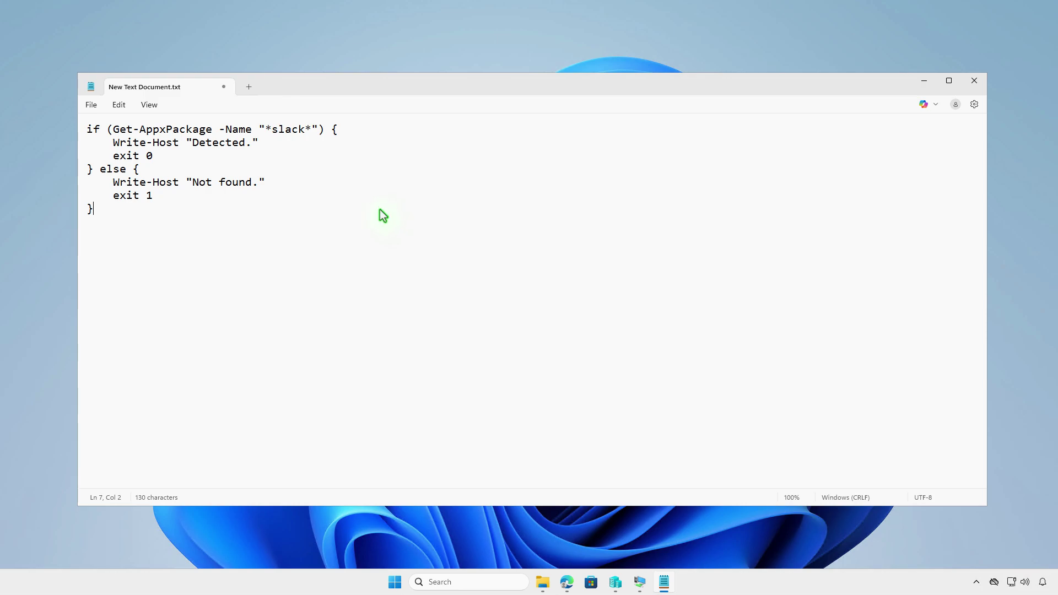
Step: Save the Slack detection script as detection.ps1 in D:\Intune\Input with the All files type, then close it
{"action": "left_click", "coordinate": [91, 107]}
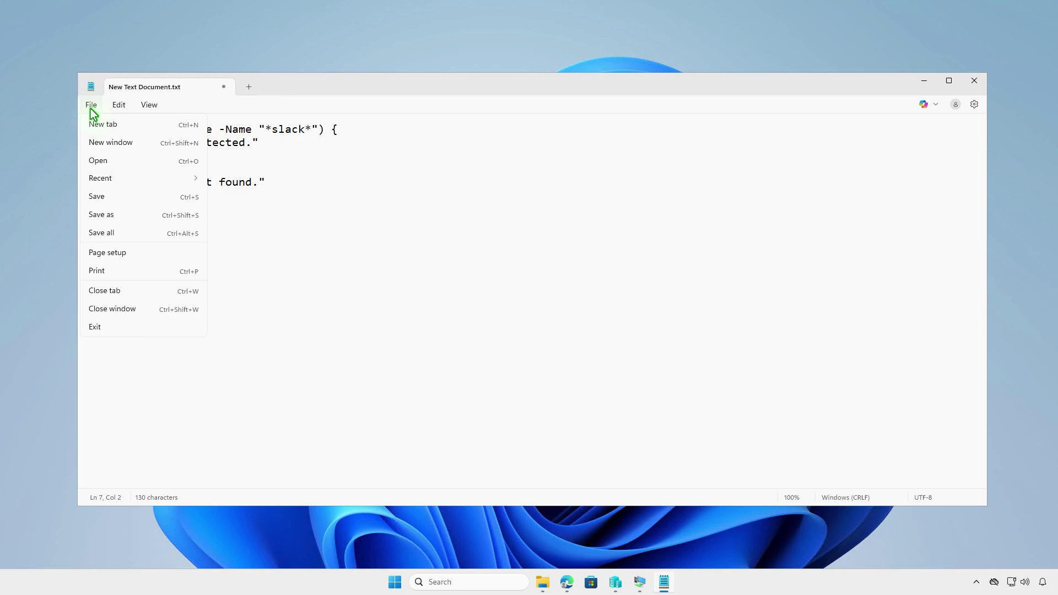
{"action": "left_click", "coordinate": [124, 214]}
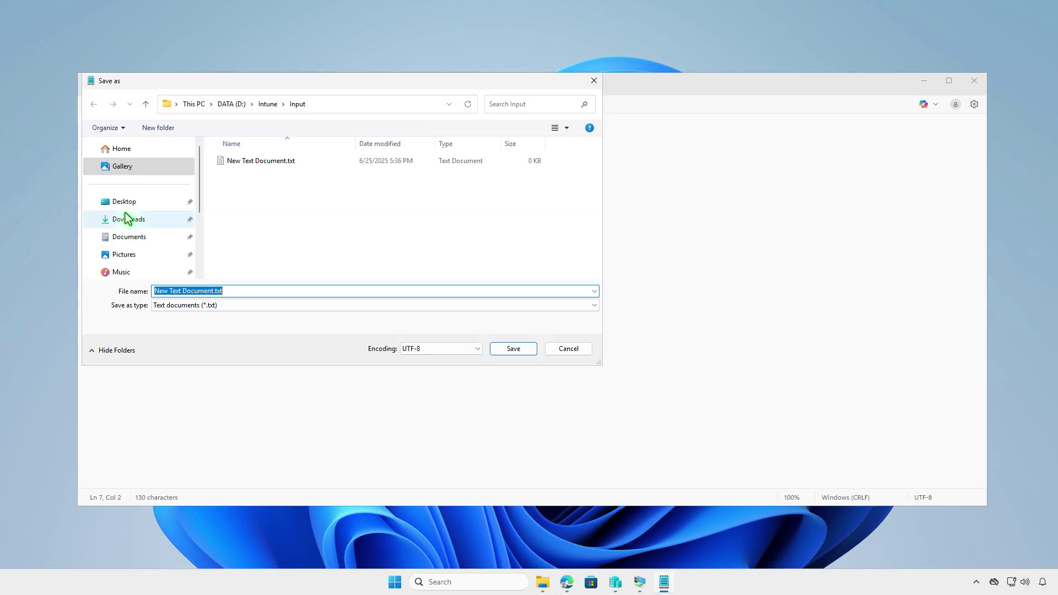
{"action": "left_click", "coordinate": [359, 305]}
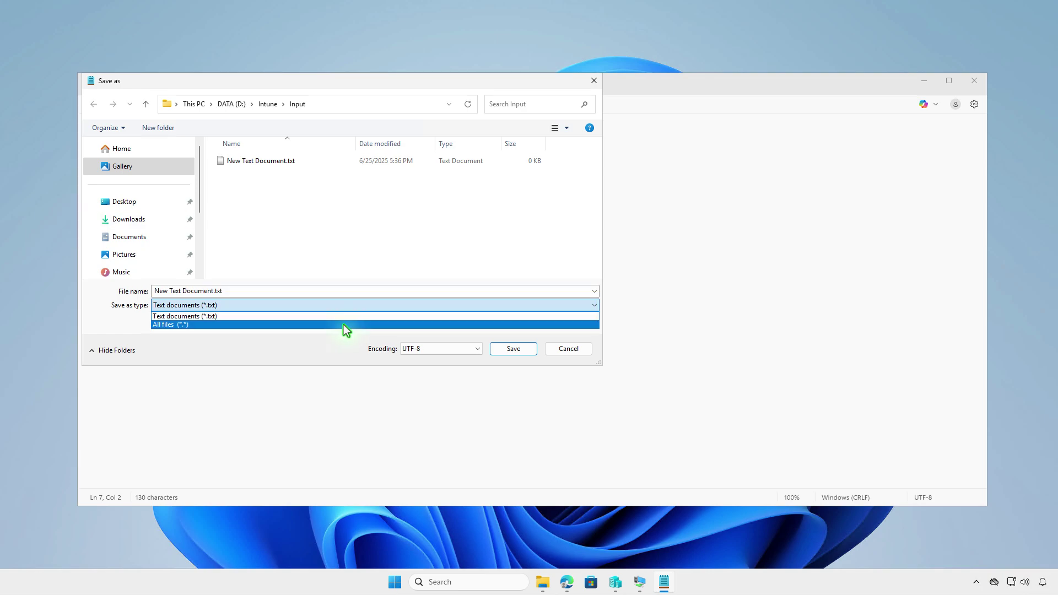
{"action": "left_click", "coordinate": [343, 325]}
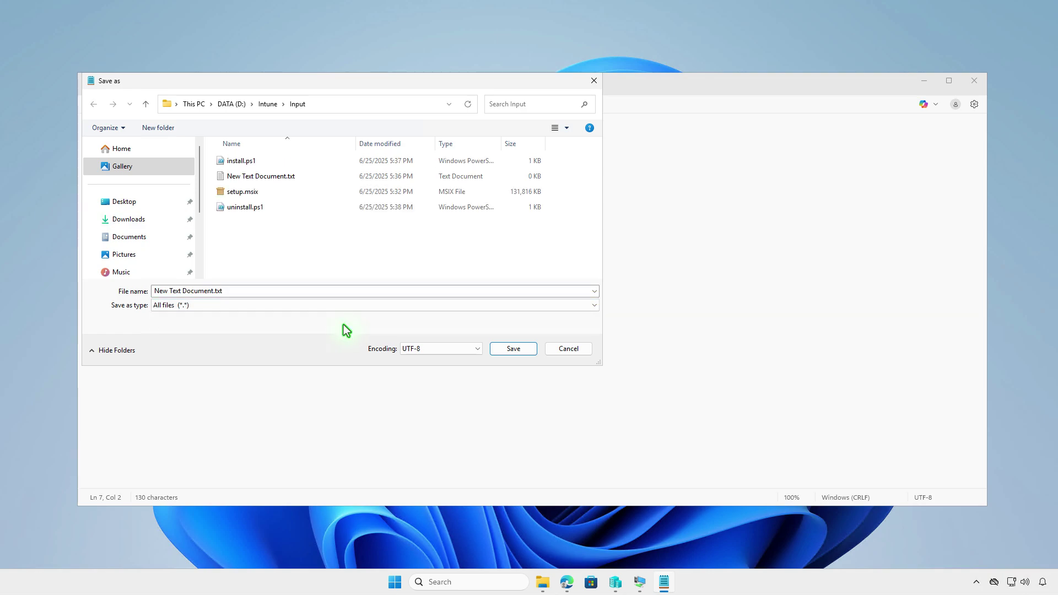
{"action": "left_click", "coordinate": [325, 290]}
{"action": "type", "text": "d"}
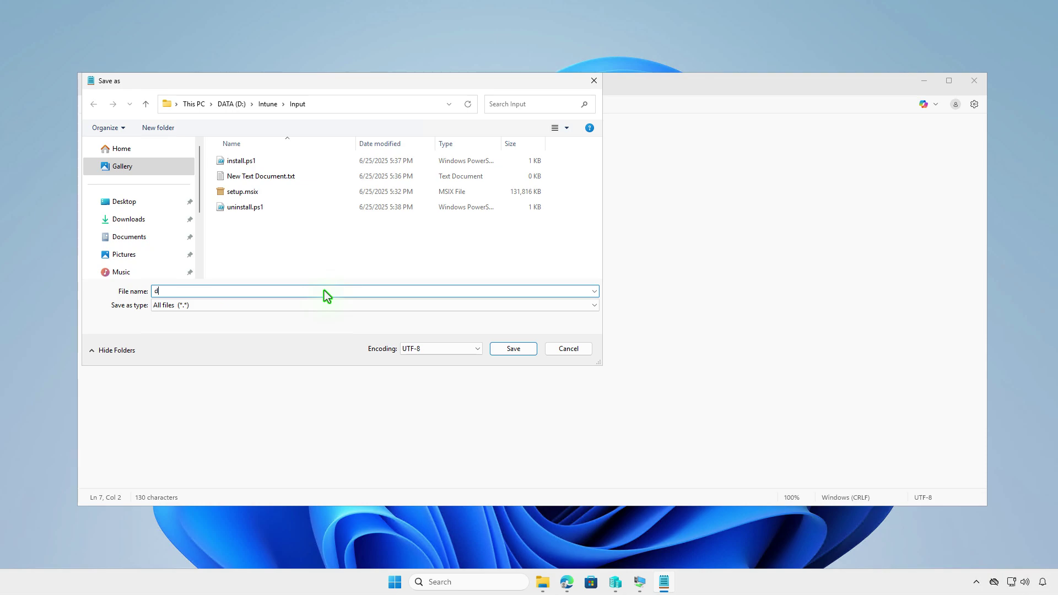
{"action": "type", "text": "etection.ps1"}
{"action": "left_click", "coordinate": [514, 351]}
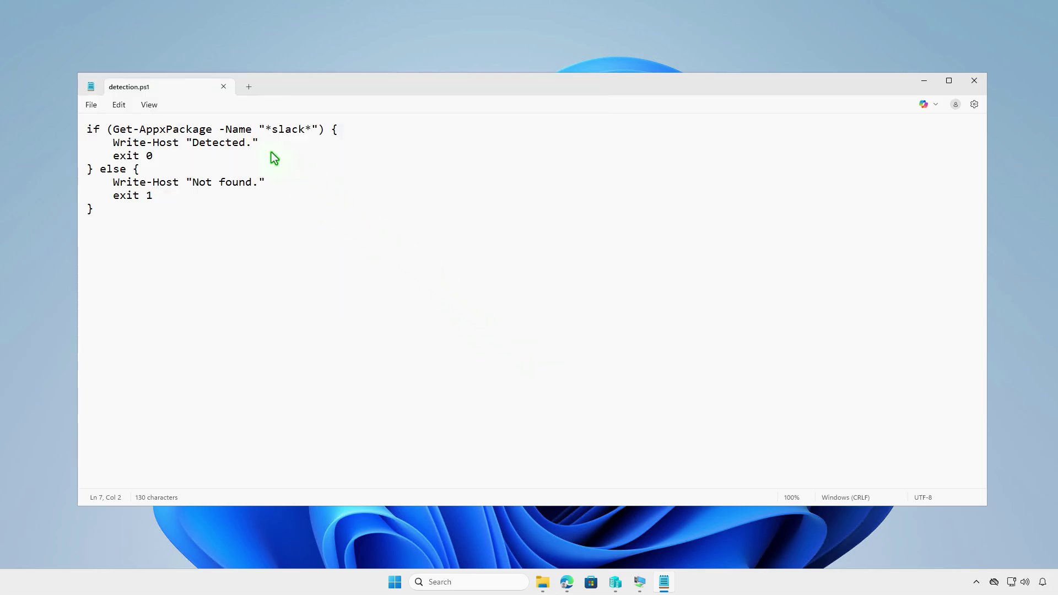
{"action": "left_click", "coordinate": [223, 88]}
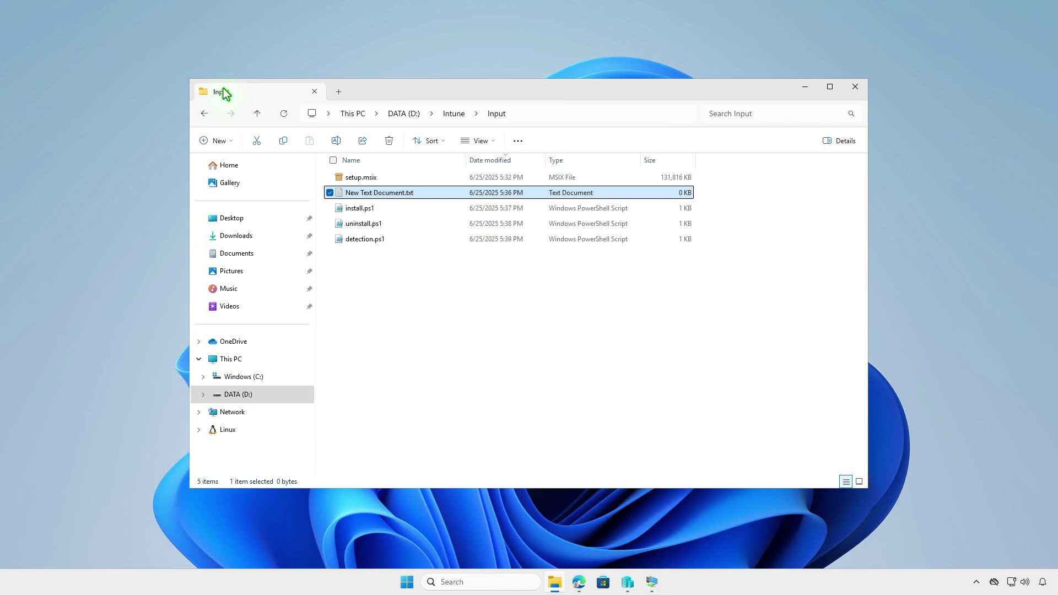
Step: Delete New Text Document.txt from the Input folder and return to the D:\Intune folder
{"action": "left_click", "coordinate": [390, 142]}
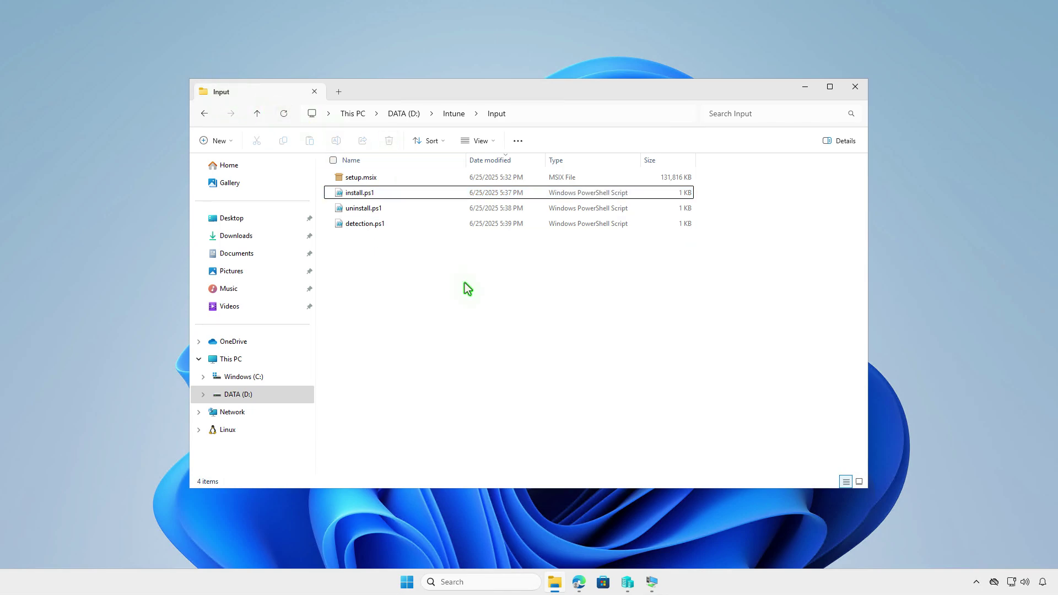
{"action": "left_click", "coordinate": [454, 114]}
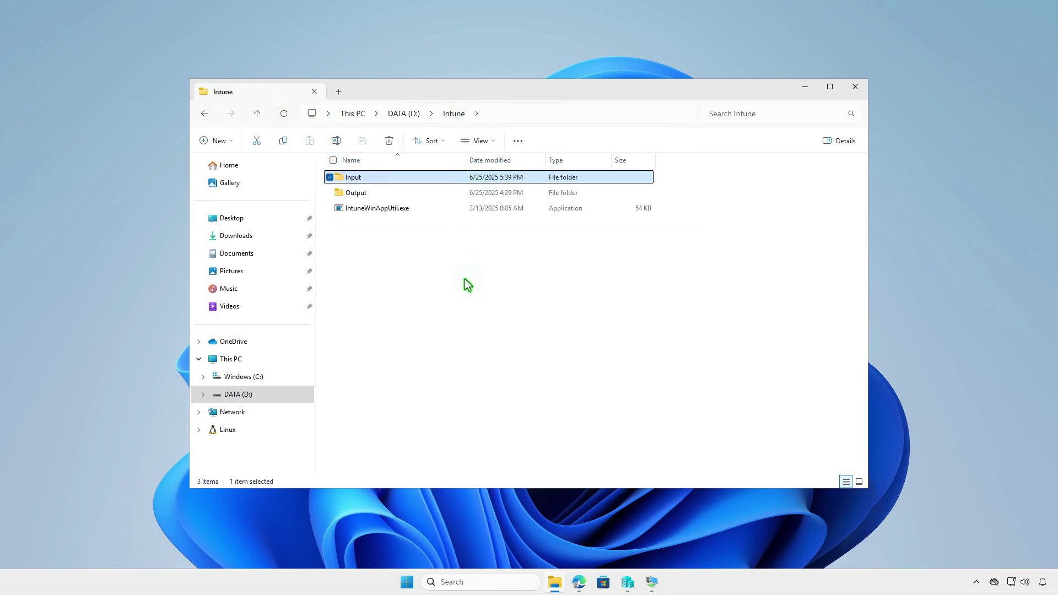
{"action": "left_click", "coordinate": [465, 279]}
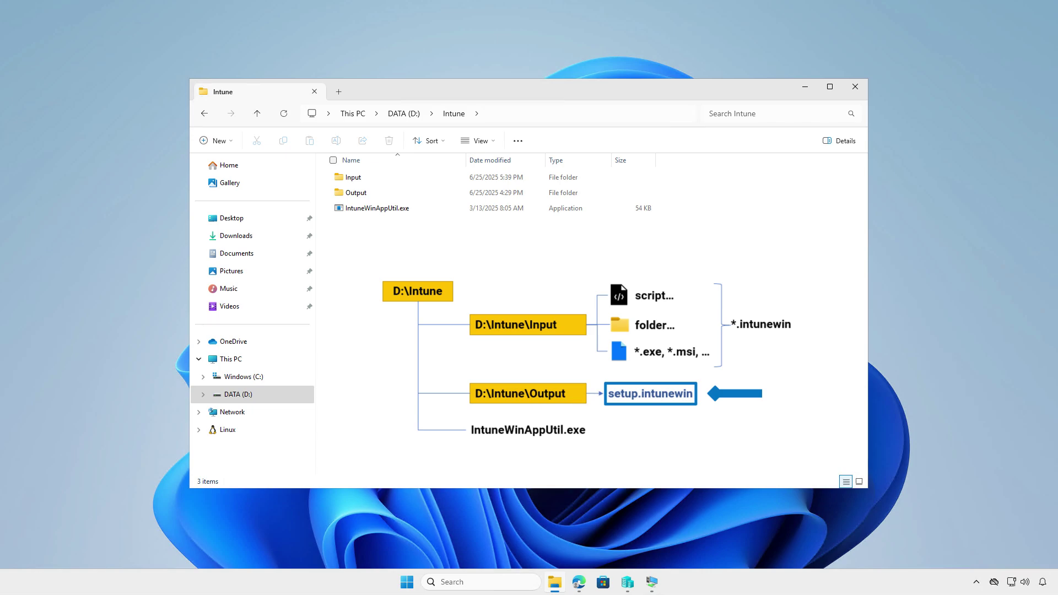
Step: Run IntuneWinAppUtil.exe from D:\Intune and specify "D:\Intune\Input" as the source folder
{"action": "left_click", "coordinate": [431, 213]}
{"action": "double_click", "coordinate": [431, 213]}
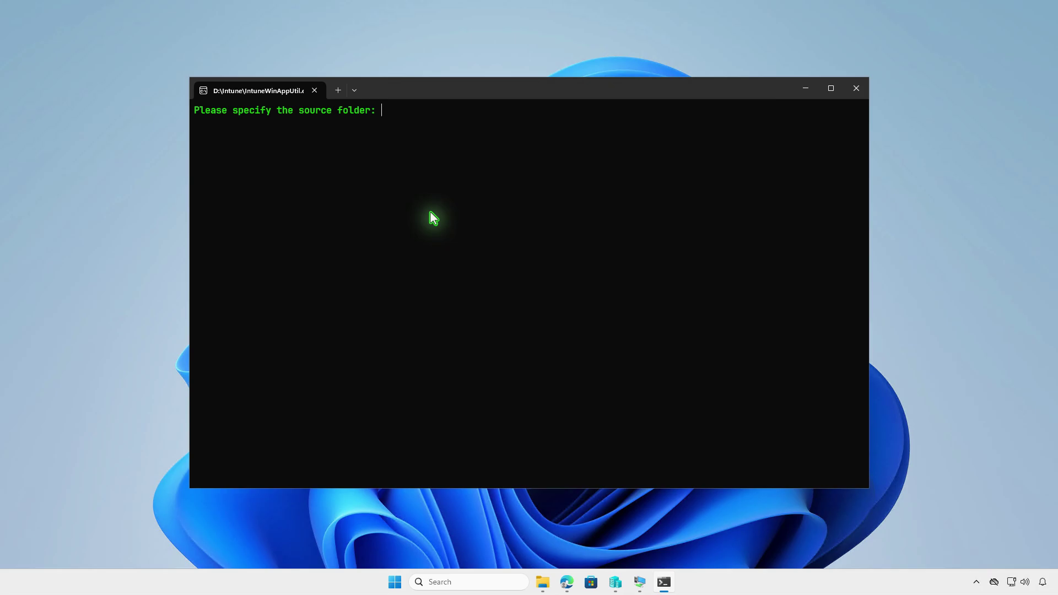
{"action": "left_click", "coordinate": [543, 580]}
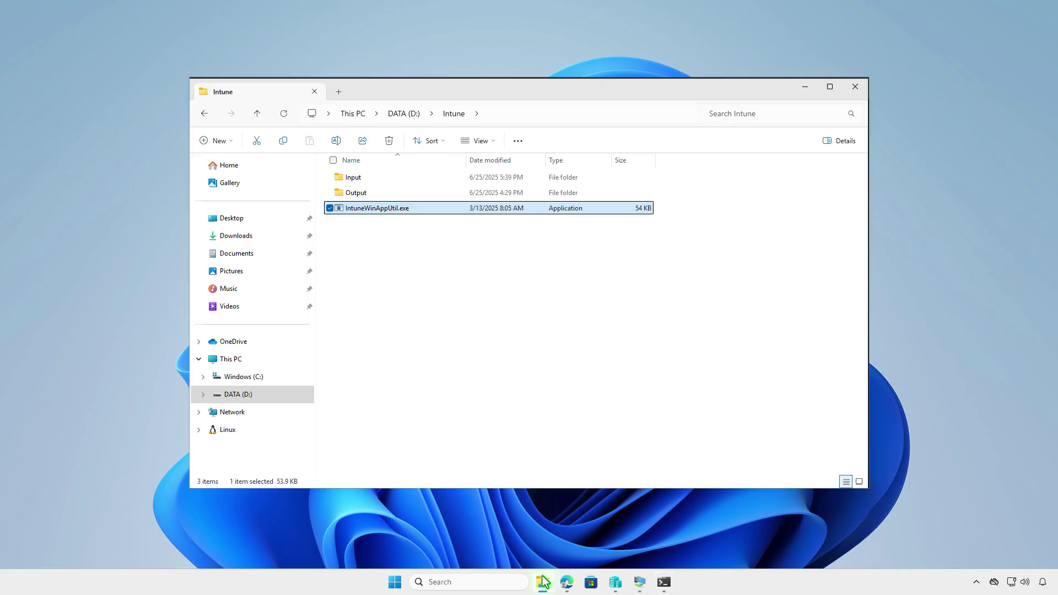
{"action": "left_click", "coordinate": [424, 180]}
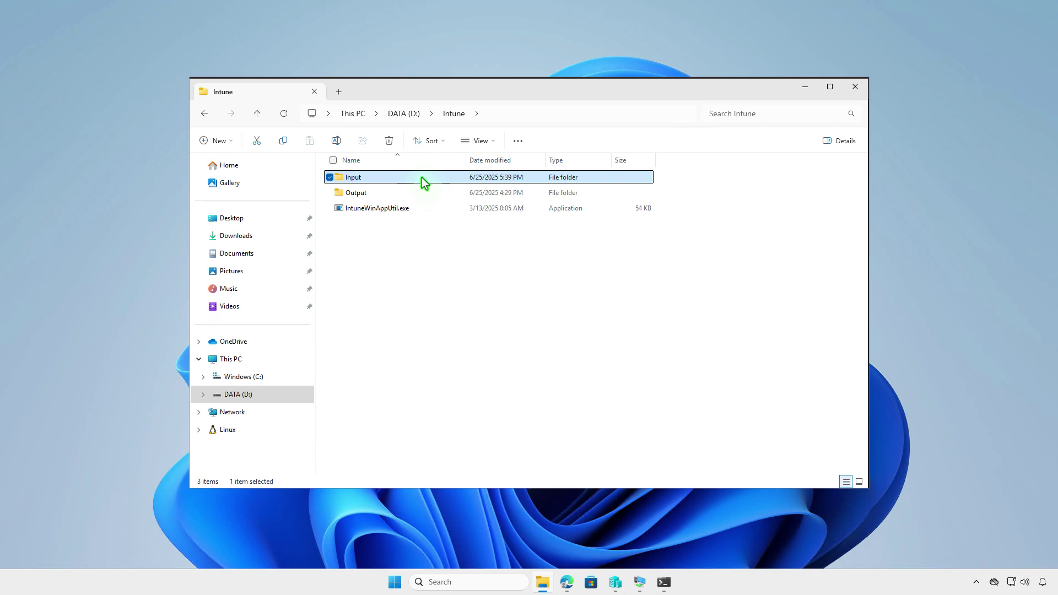
{"action": "right_click", "coordinate": [423, 180]}
{"action": "left_click", "coordinate": [490, 325]}
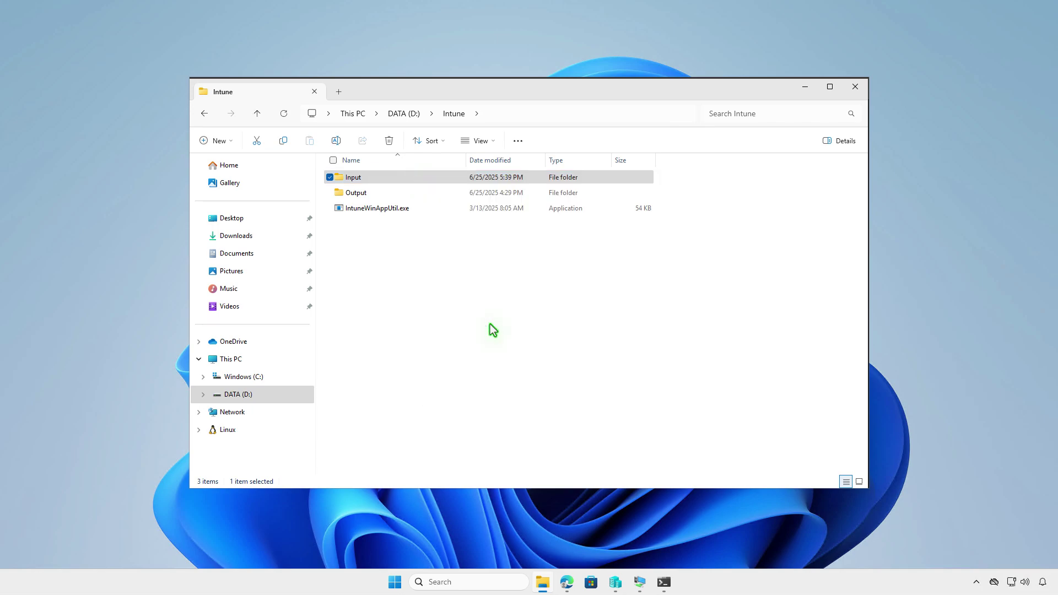
{"action": "left_click", "coordinate": [663, 582]}
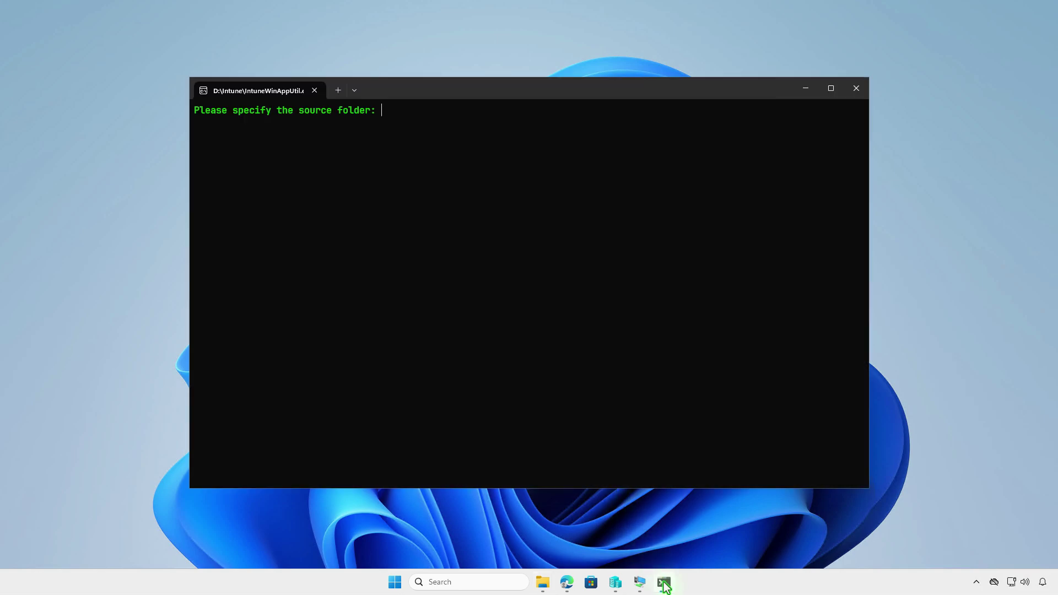
{"action": "type", "text": "\"D:\\Intune\\Input\""}
{"action": "key", "text": "Return"}
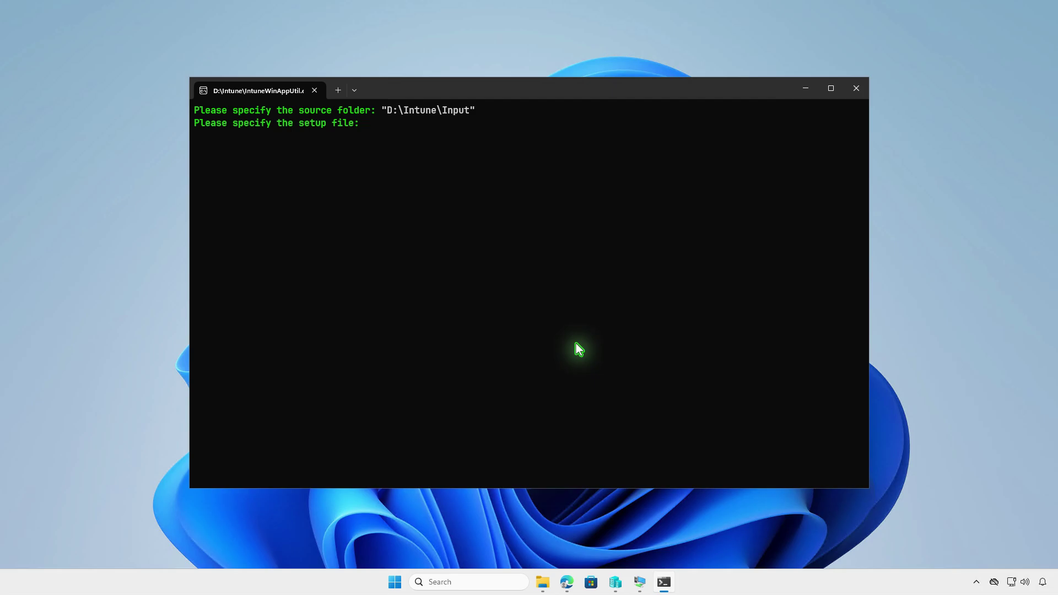
Step: Copy the path of install.ps1 from the Input folder and specify "D:\Intune\Input\install.ps1" as the setup file
{"action": "left_click", "coordinate": [543, 582]}
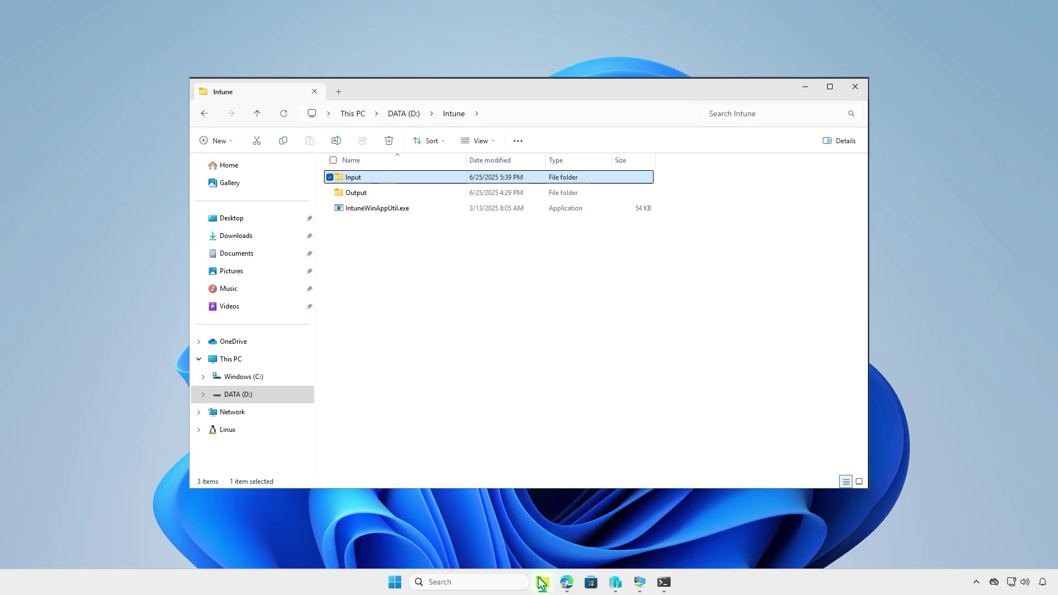
{"action": "double_click", "coordinate": [424, 181]}
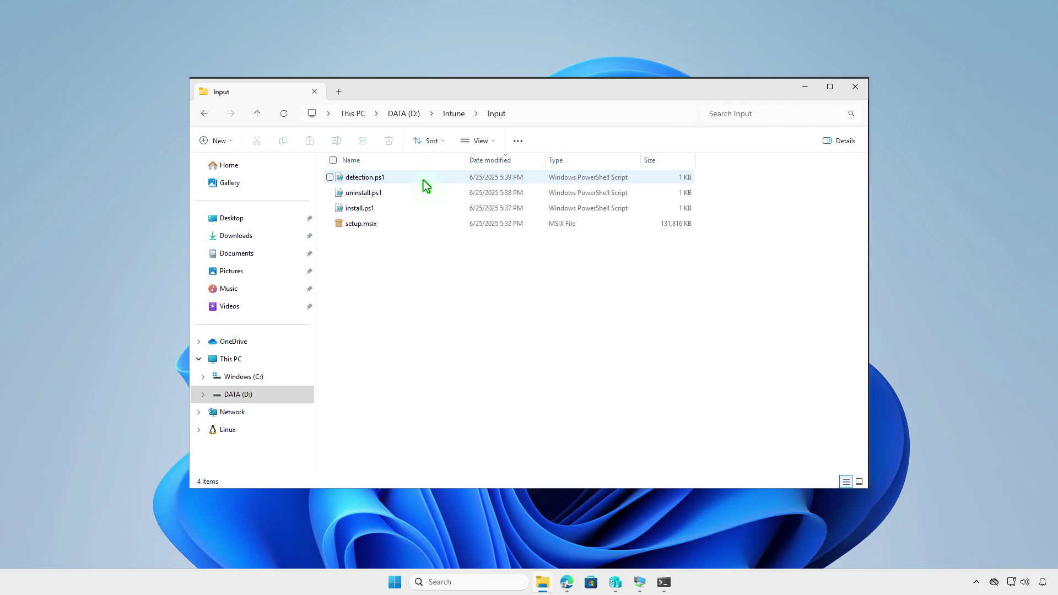
{"action": "left_click", "coordinate": [405, 211]}
{"action": "right_click", "coordinate": [408, 215]}
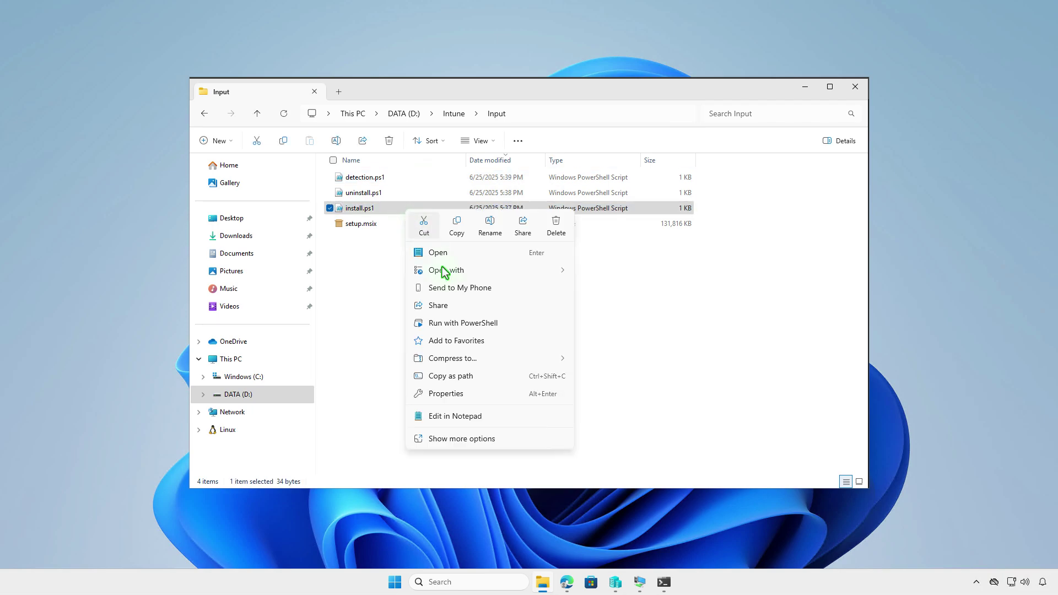
{"action": "left_click", "coordinate": [478, 379]}
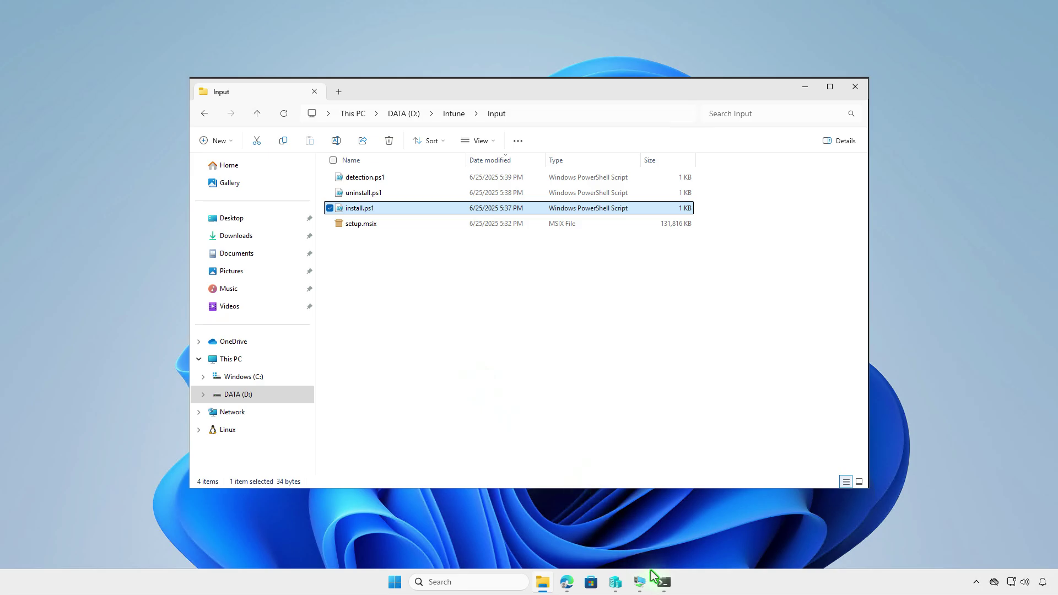
{"action": "left_click", "coordinate": [663, 583]}
{"action": "type", "text": "\"D:\\Intune\\Input\\install.ps1\""}
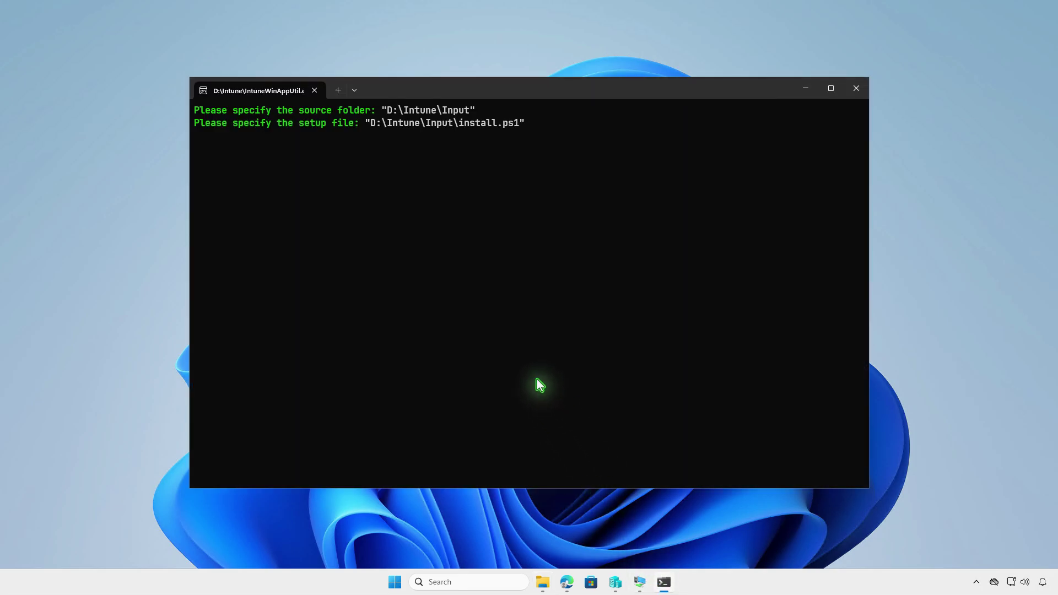
{"action": "key", "text": "Return"}
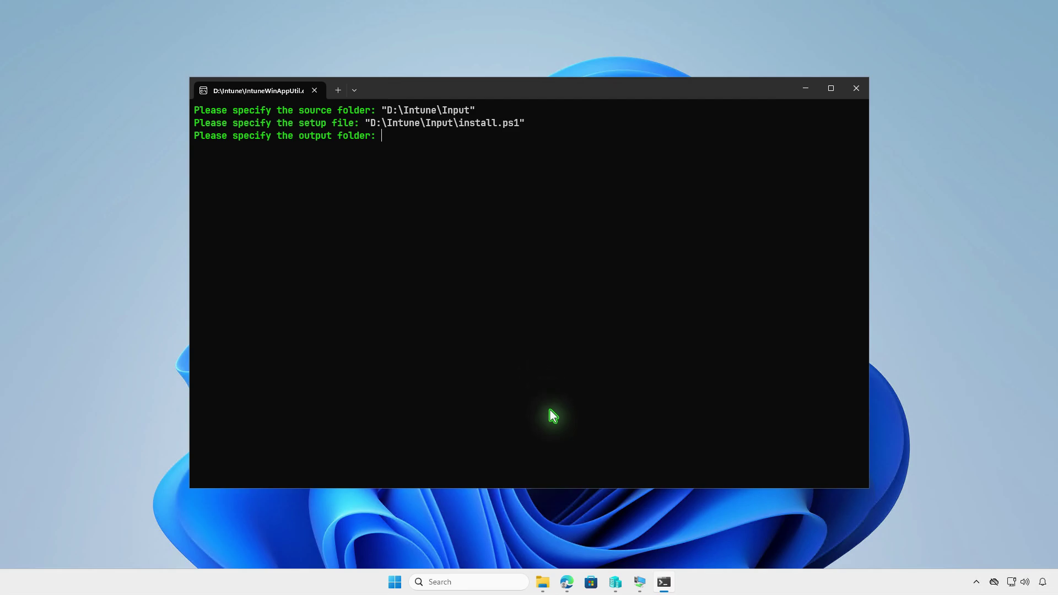
Step: Specify "D:\Intune\Output" as the output folder using its copied path, and answer n to the catalog folder question
{"action": "left_click", "coordinate": [543, 582]}
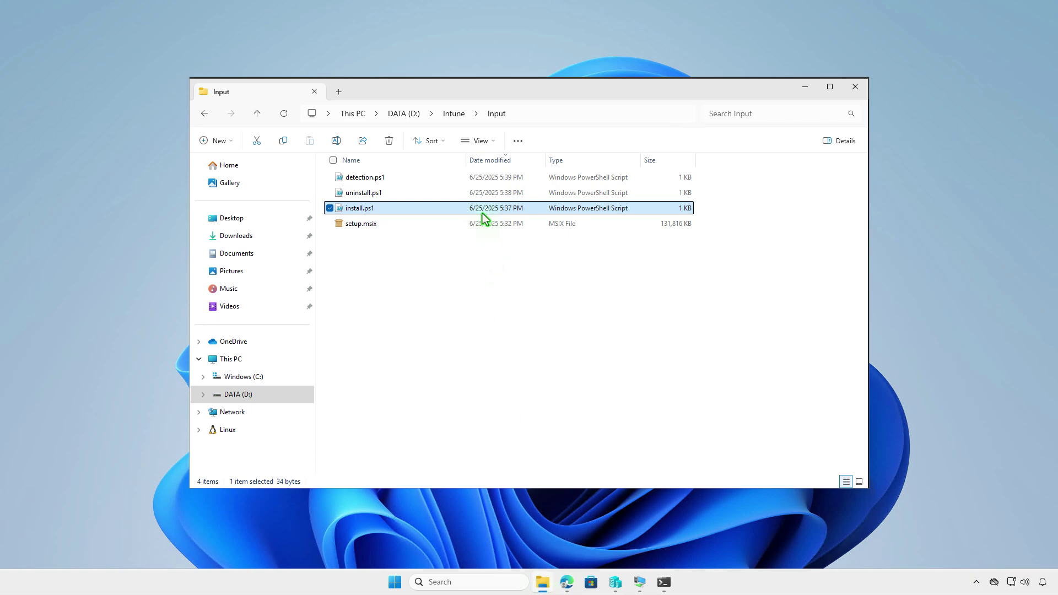
{"action": "left_click", "coordinate": [454, 114]}
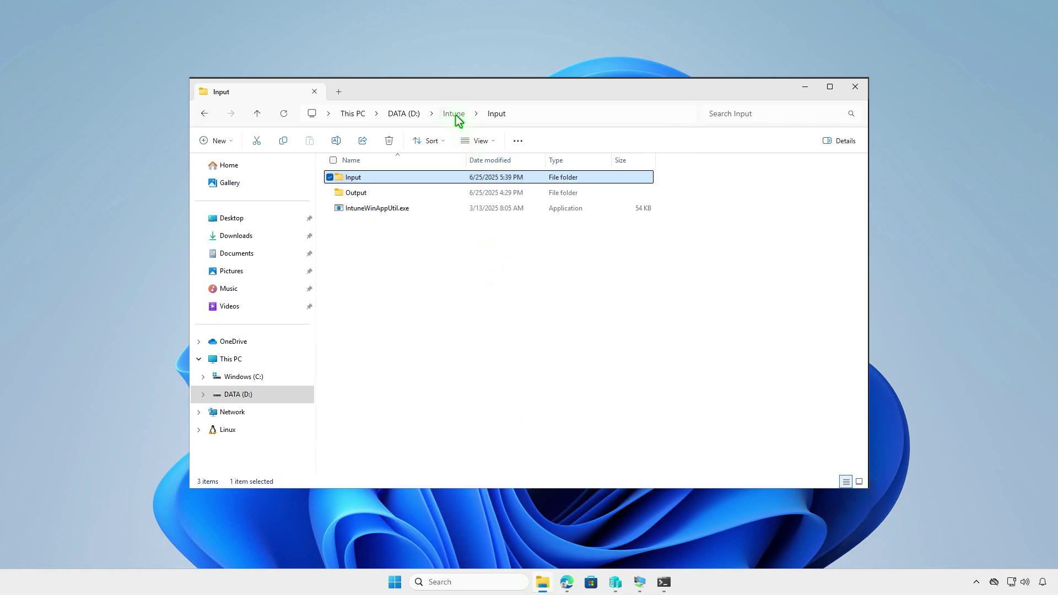
{"action": "left_click", "coordinate": [435, 192]}
{"action": "right_click", "coordinate": [436, 194]}
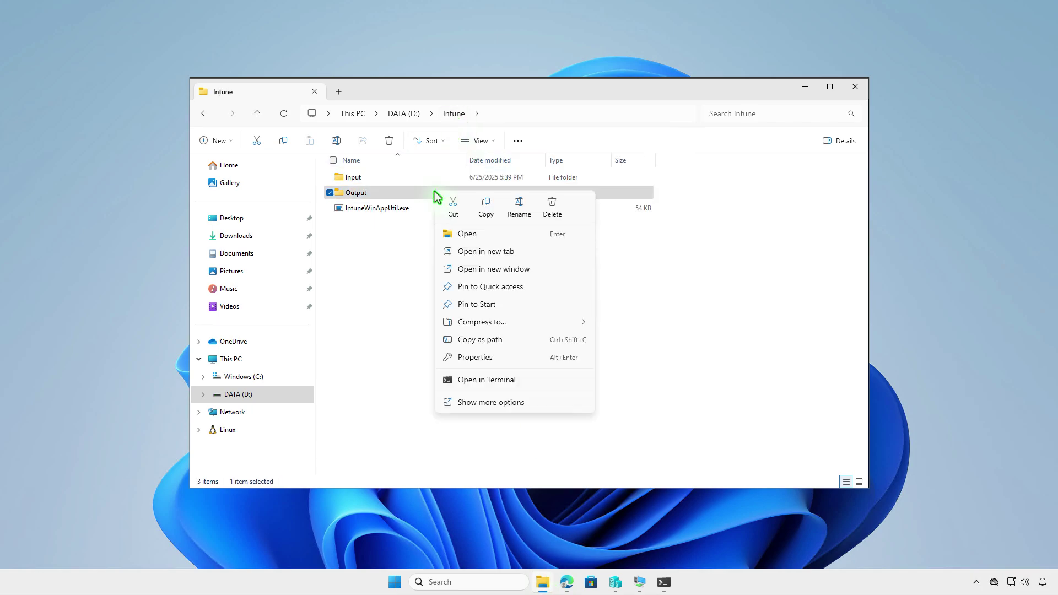
{"action": "left_click", "coordinate": [508, 339]}
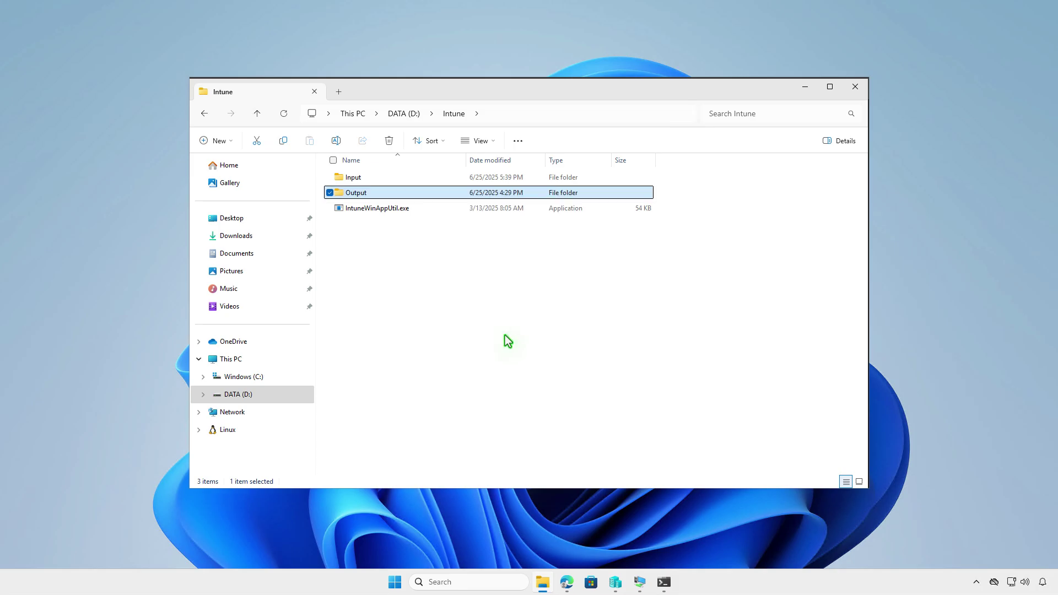
{"action": "left_click", "coordinate": [664, 579]}
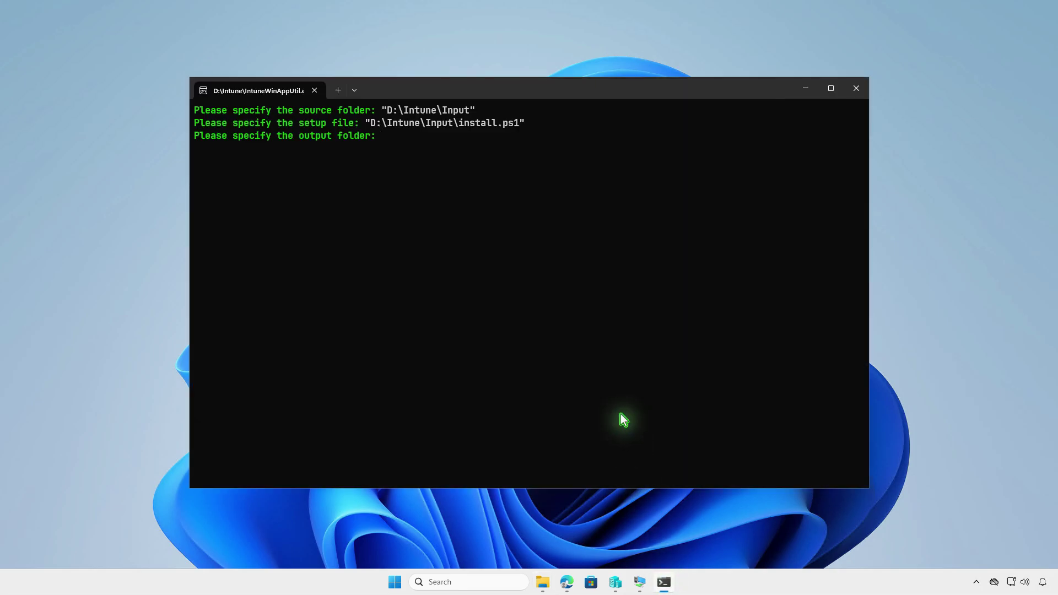
{"action": "key", "text": "ctrl+v"}
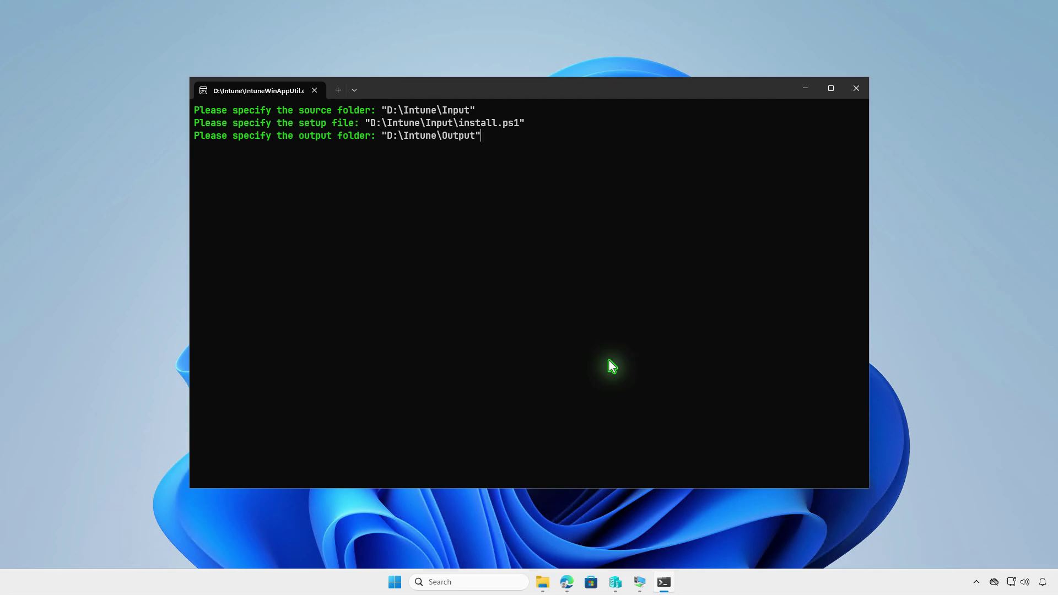
{"action": "key", "text": "Return"}
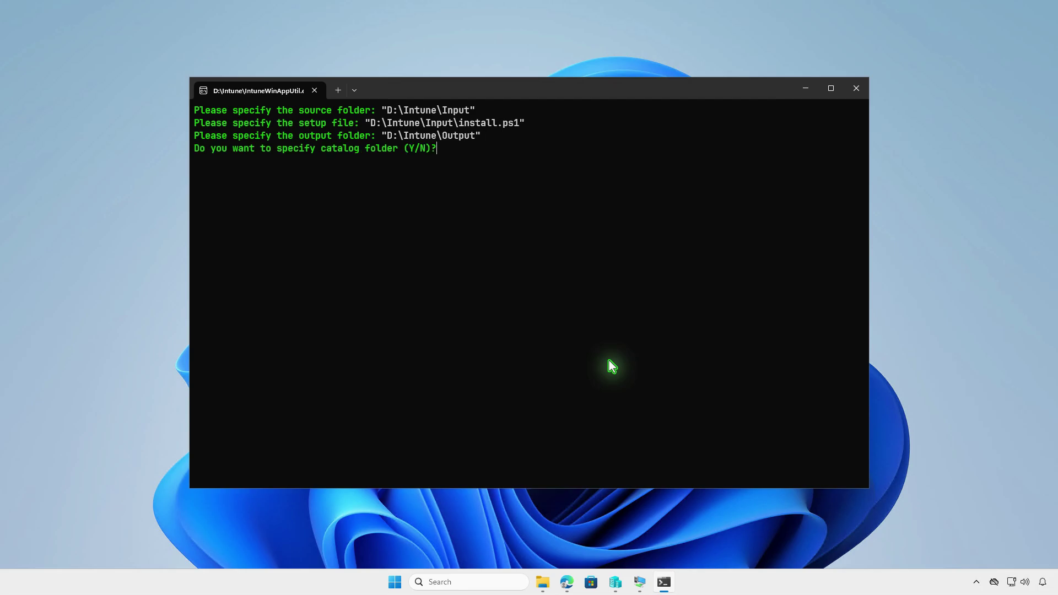
{"action": "key", "text": "n"}
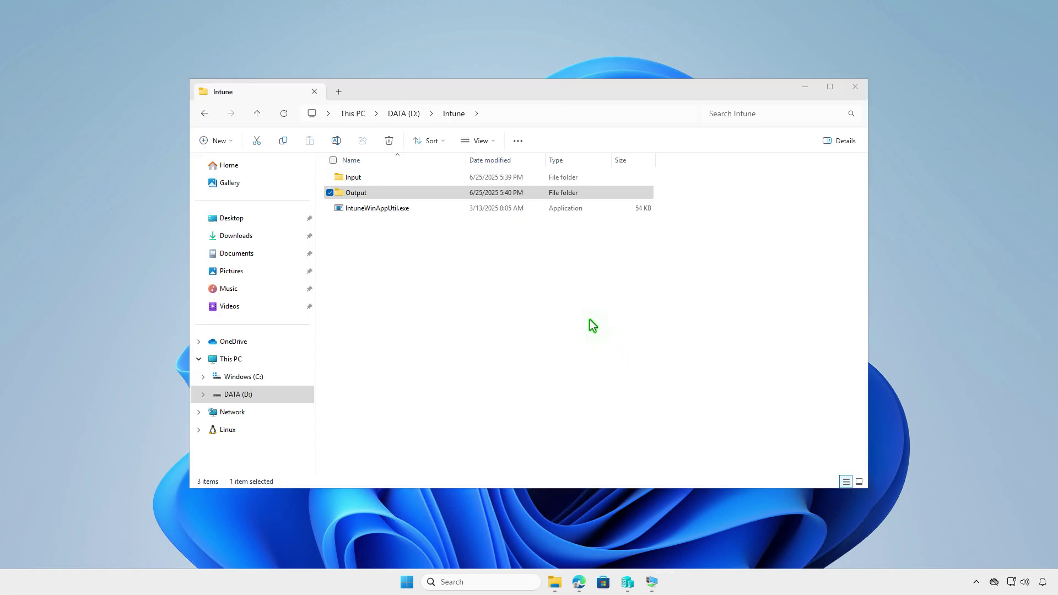
Step: Open the Output folder to check for the packaged .intunewin file, then minimize the File Explorer window
{"action": "double_click", "coordinate": [434, 194]}
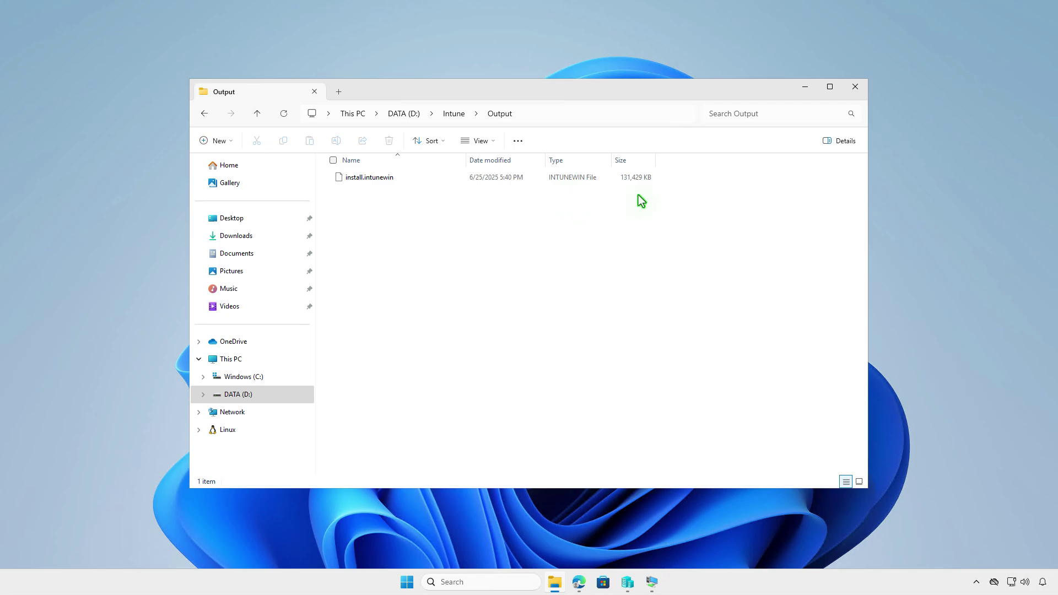
{"action": "left_click", "coordinate": [806, 92]}
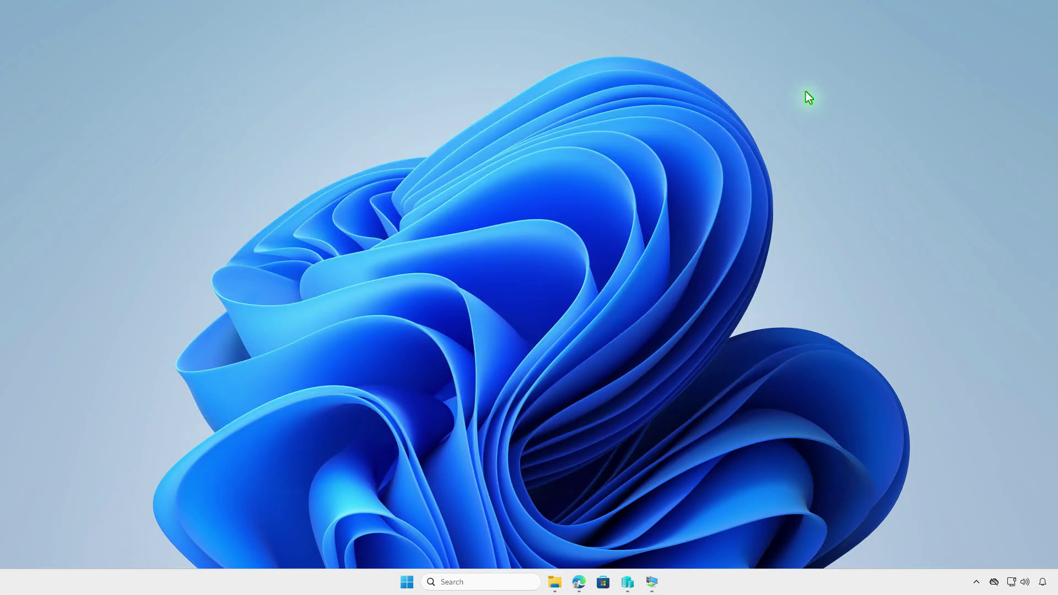
Step: Switch to Microsoft Edge and open the Apps section of the Microsoft Intune admin center
{"action": "left_click", "coordinate": [579, 582]}
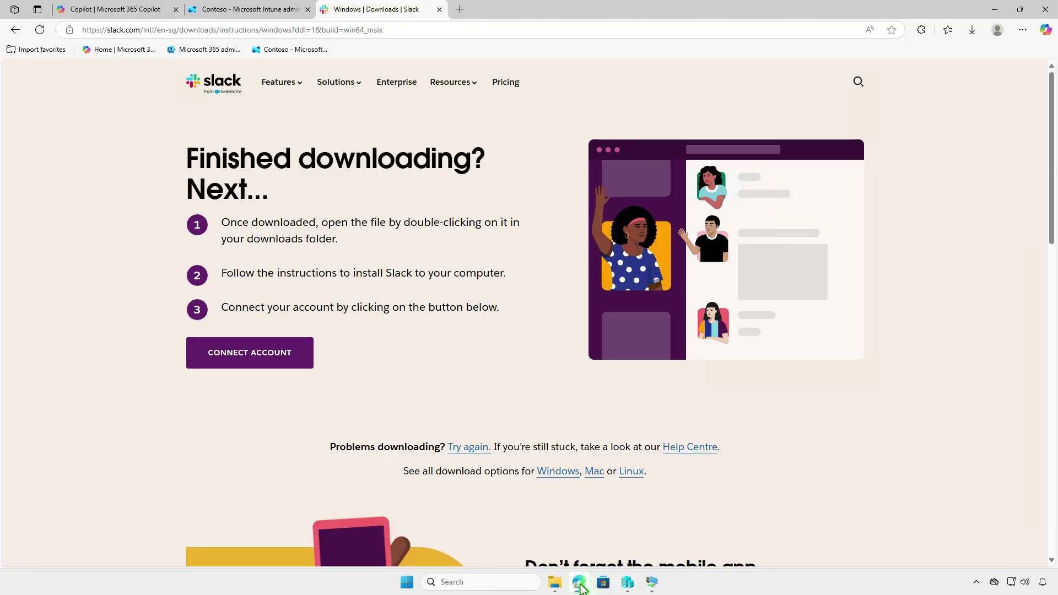
{"action": "left_click", "coordinate": [276, 18]}
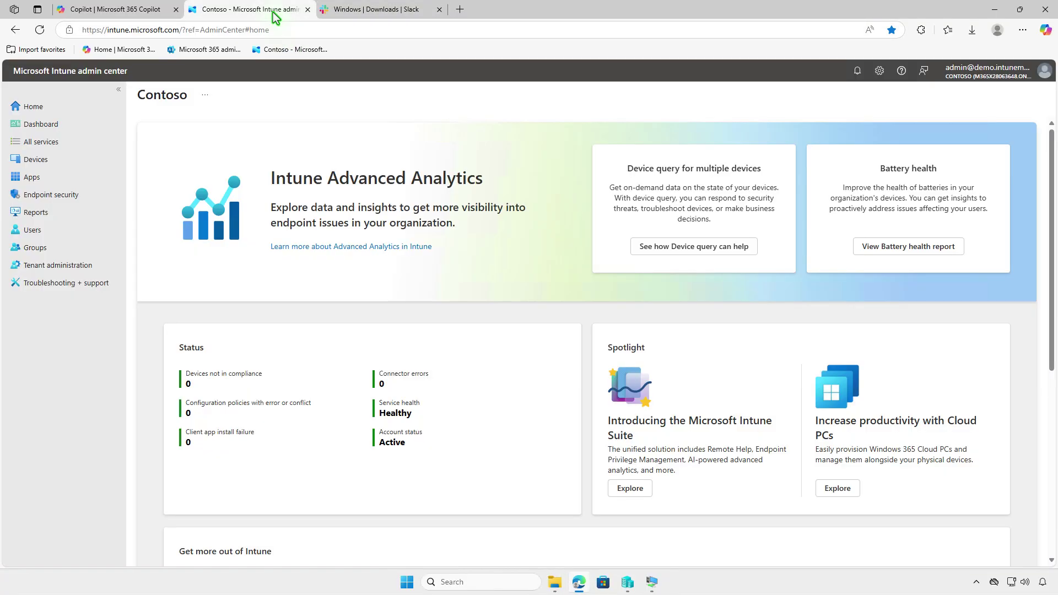
{"action": "left_click", "coordinate": [77, 176]}
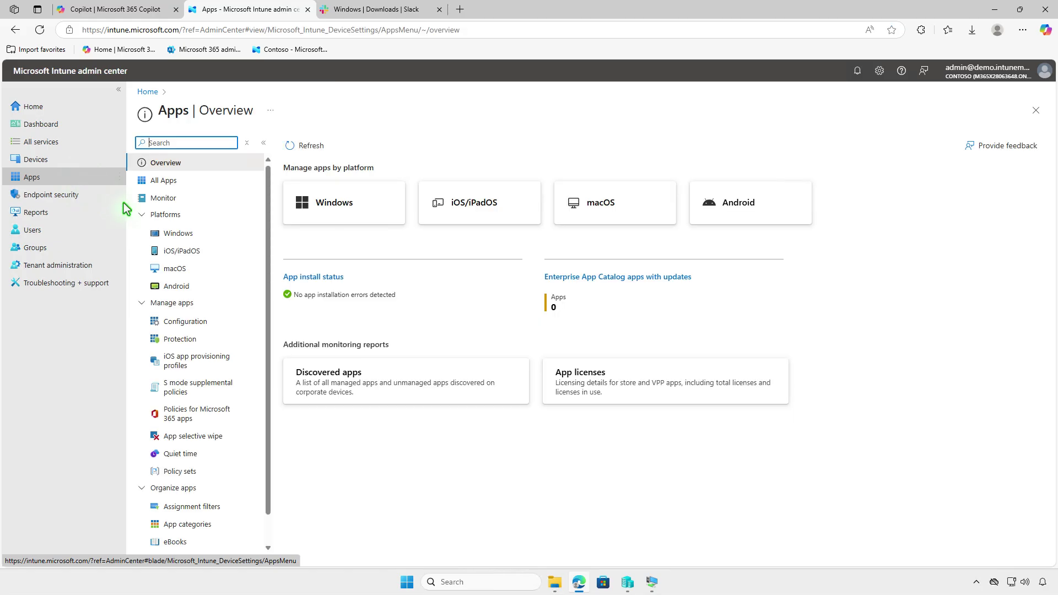
Step: Start creating a new Windows app with the app type Windows app (Win32)
{"action": "left_click", "coordinate": [211, 233]}
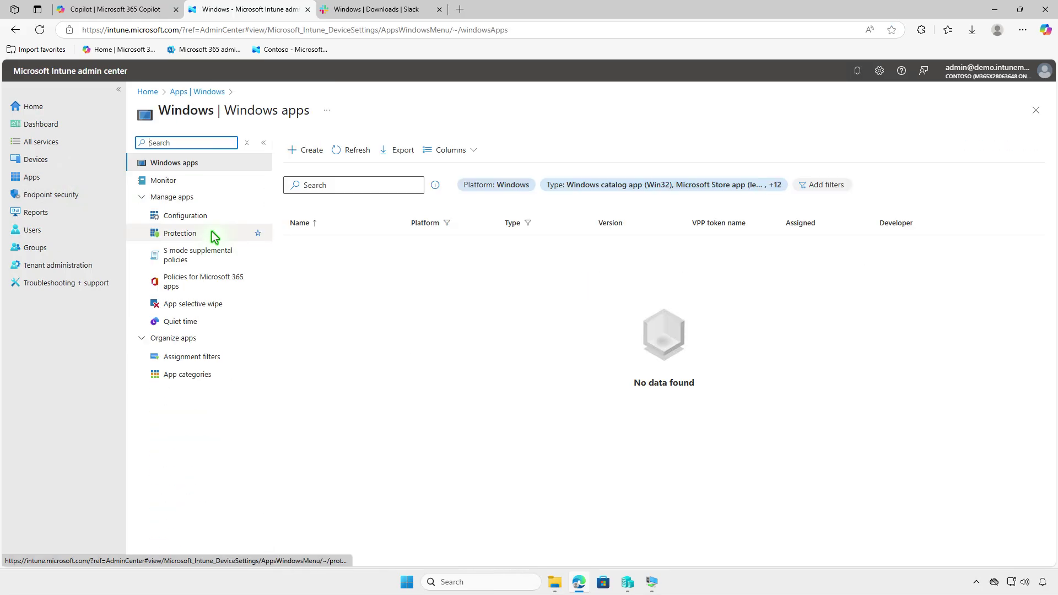
{"action": "left_click", "coordinate": [317, 154]}
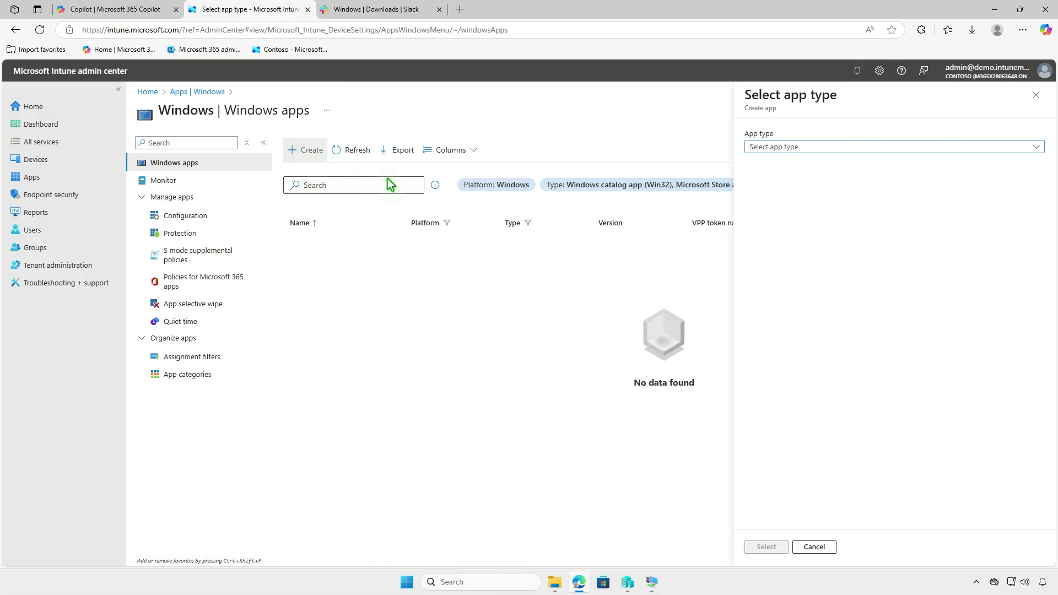
{"action": "left_click", "coordinate": [845, 148]}
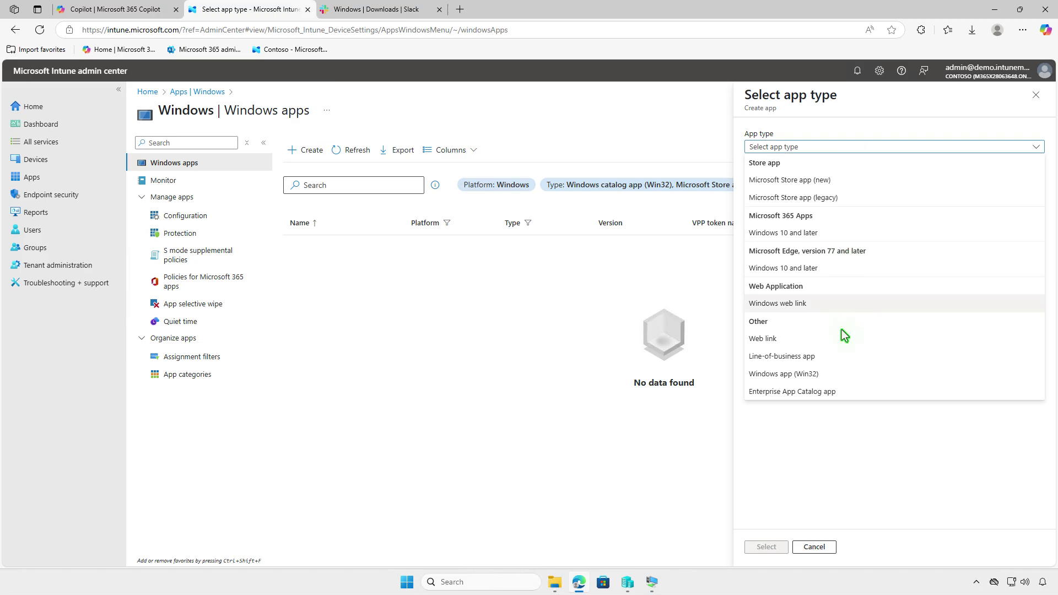
{"action": "left_click", "coordinate": [841, 377]}
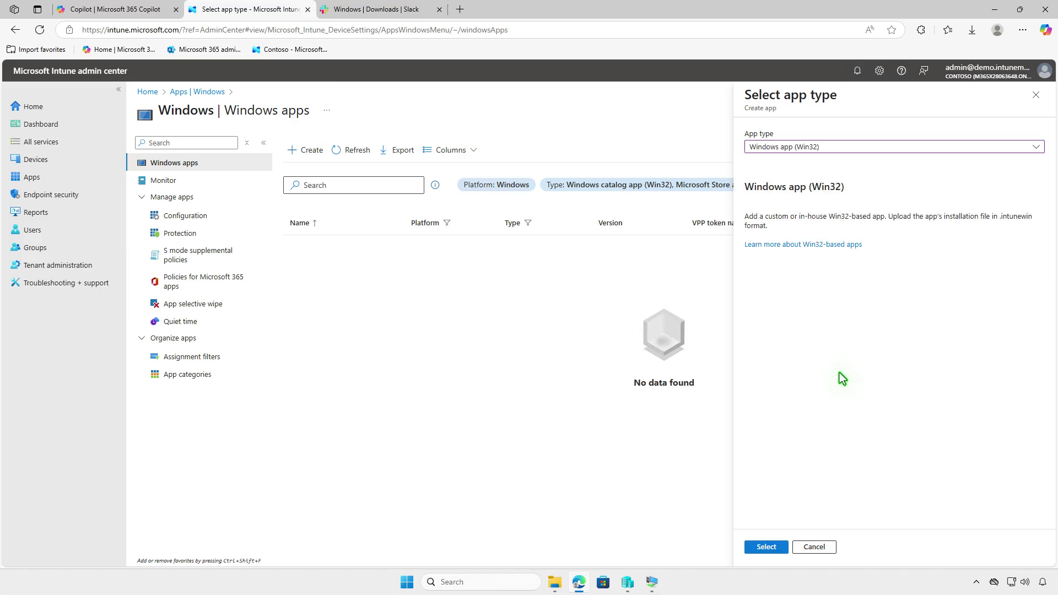
{"action": "left_click", "coordinate": [773, 547]}
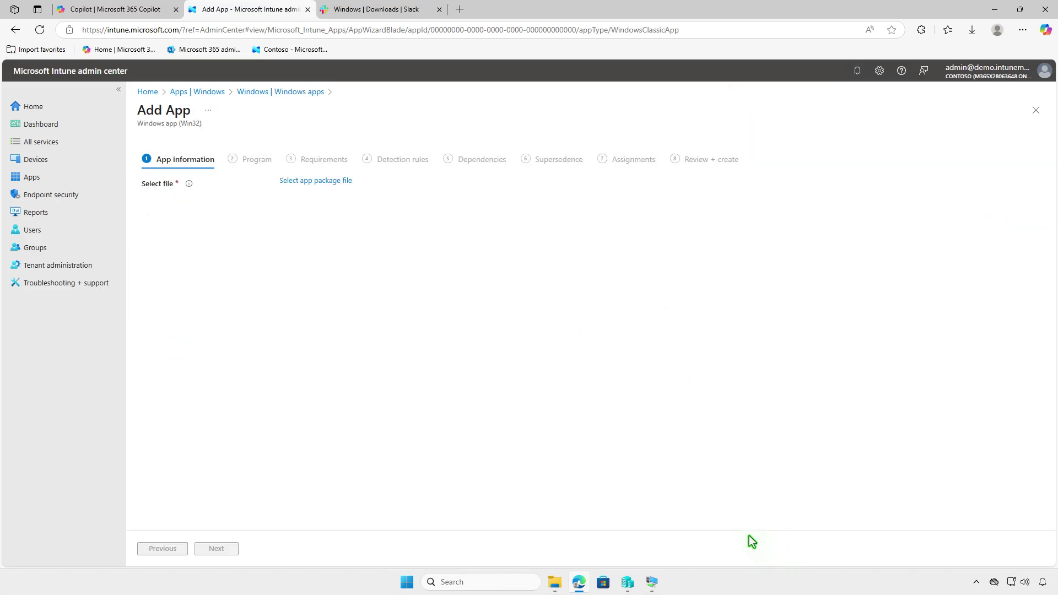
Step: Select install.intunewin from the D:\Intune\Output folder as the app package file and confirm it
{"action": "left_click", "coordinate": [341, 183]}
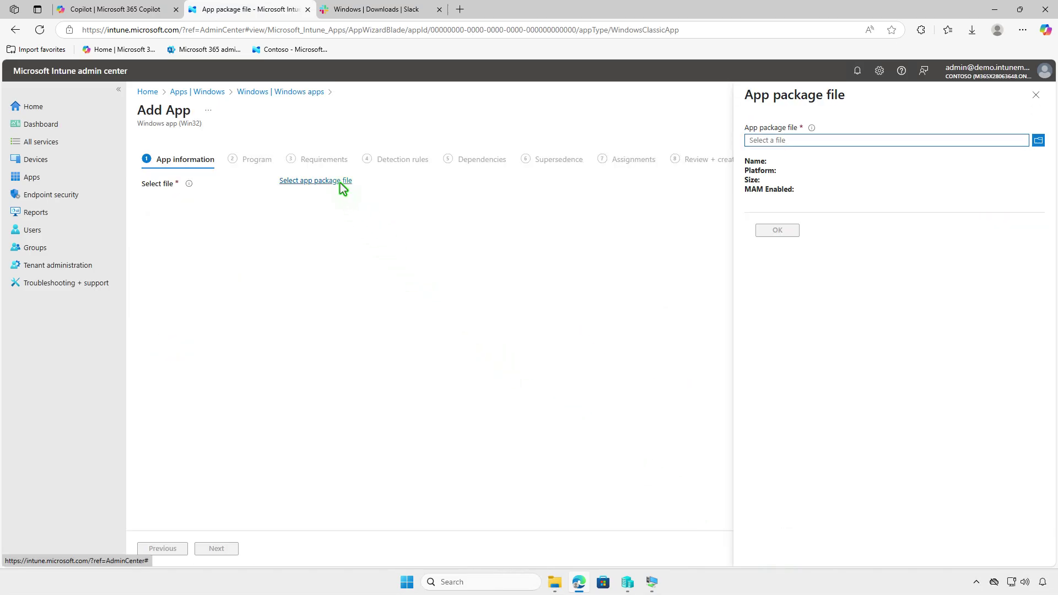
{"action": "left_click", "coordinate": [866, 141]}
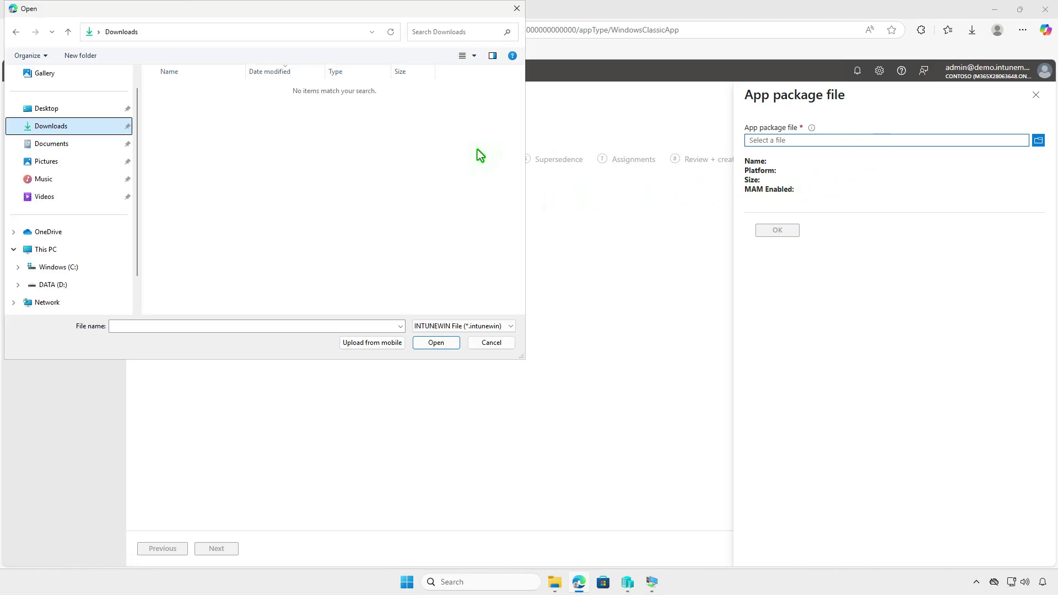
{"action": "left_click", "coordinate": [79, 248]}
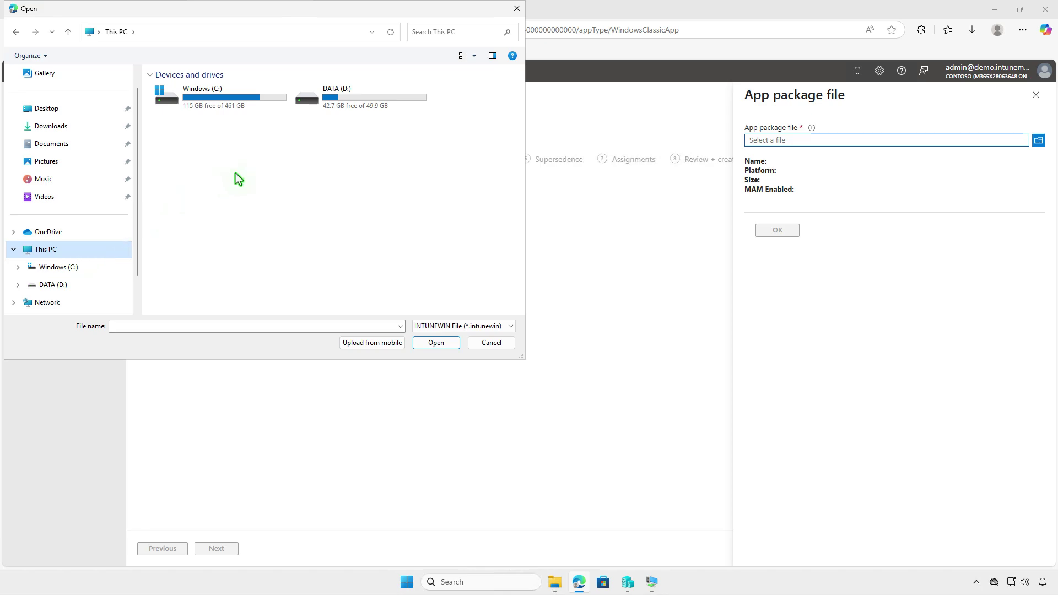
{"action": "double_click", "coordinate": [378, 108]}
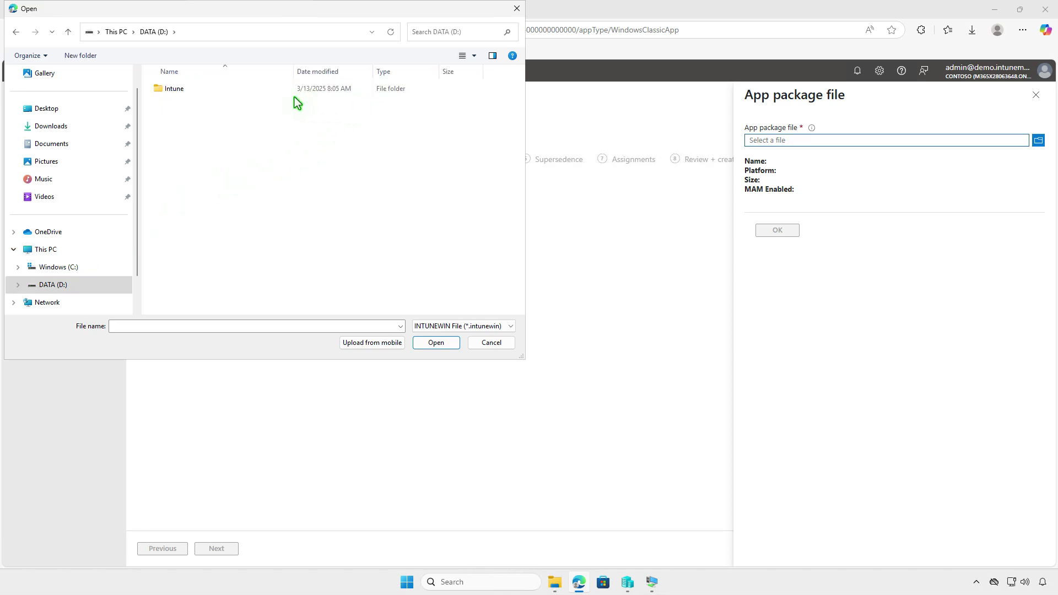
{"action": "double_click", "coordinate": [238, 91]}
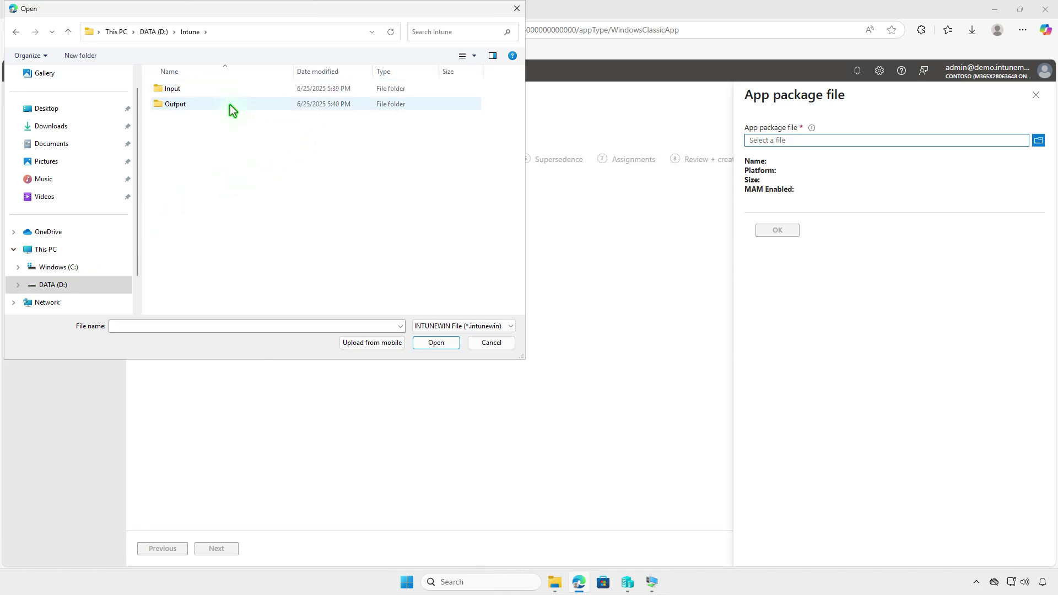
{"action": "double_click", "coordinate": [229, 105]}
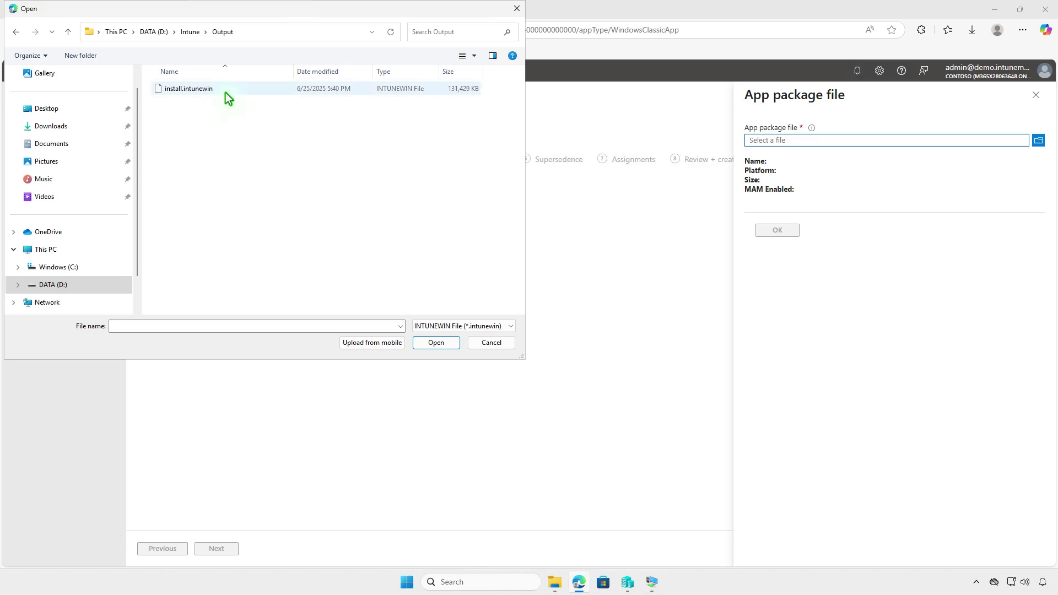
{"action": "left_click", "coordinate": [225, 91]}
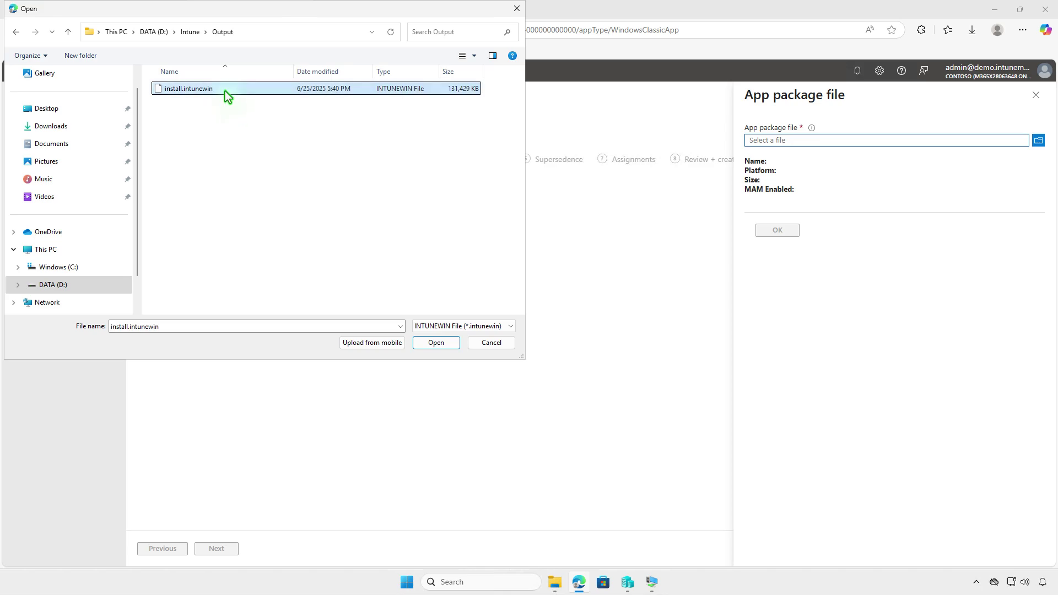
{"action": "left_click", "coordinate": [436, 344]}
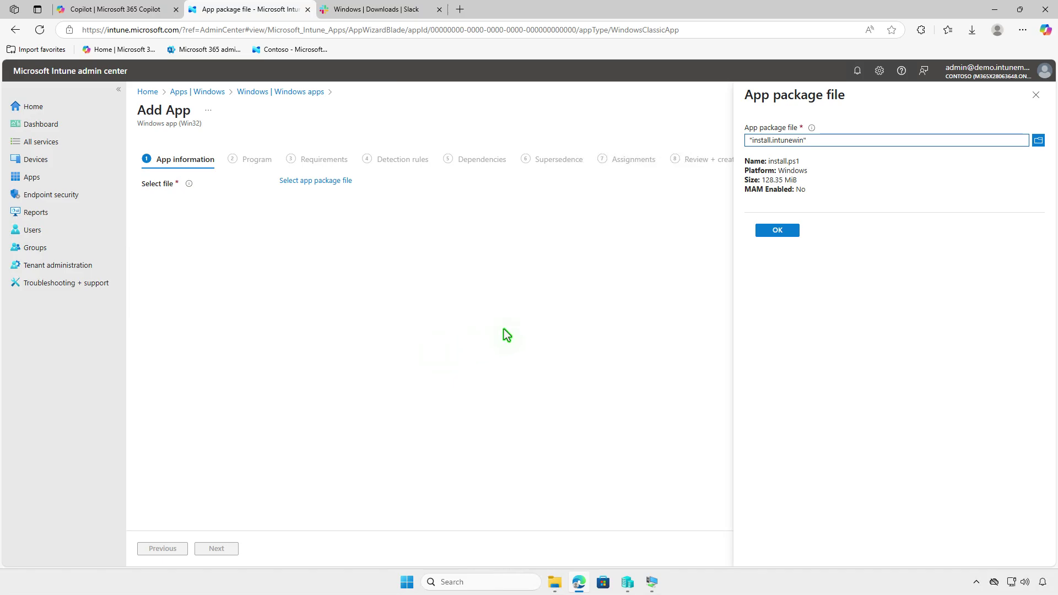
{"action": "left_click", "coordinate": [777, 231]}
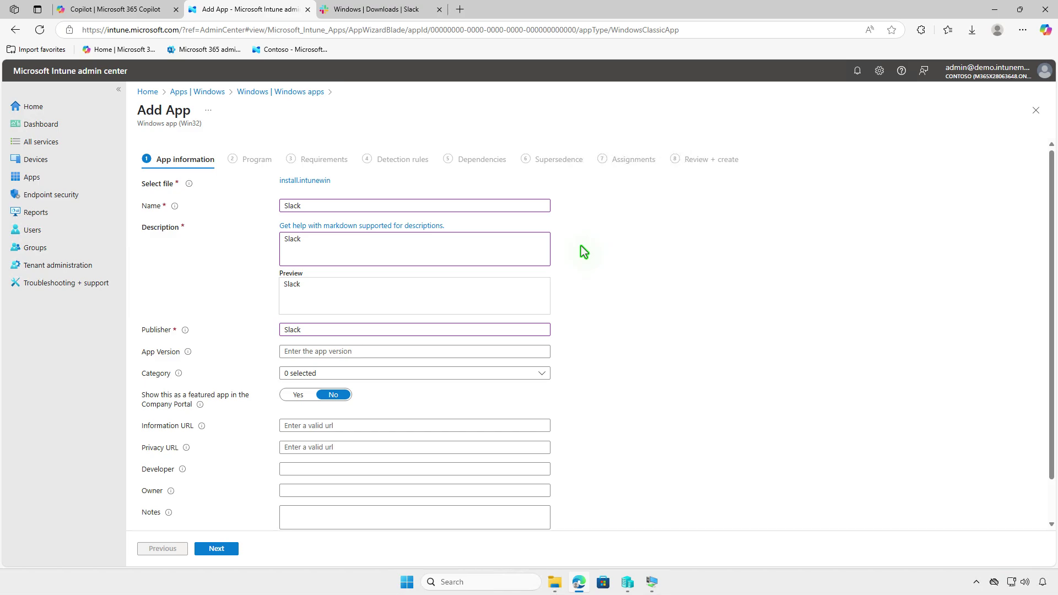
Step: Upload the Slack PNG image 65e070b8e382b5c1e1fa9b20_slack-transp.png from the Downloads folder as the app's logo
{"action": "scroll", "coordinate": [584, 252], "scroll_direction": "down", "scroll_amount": 1}
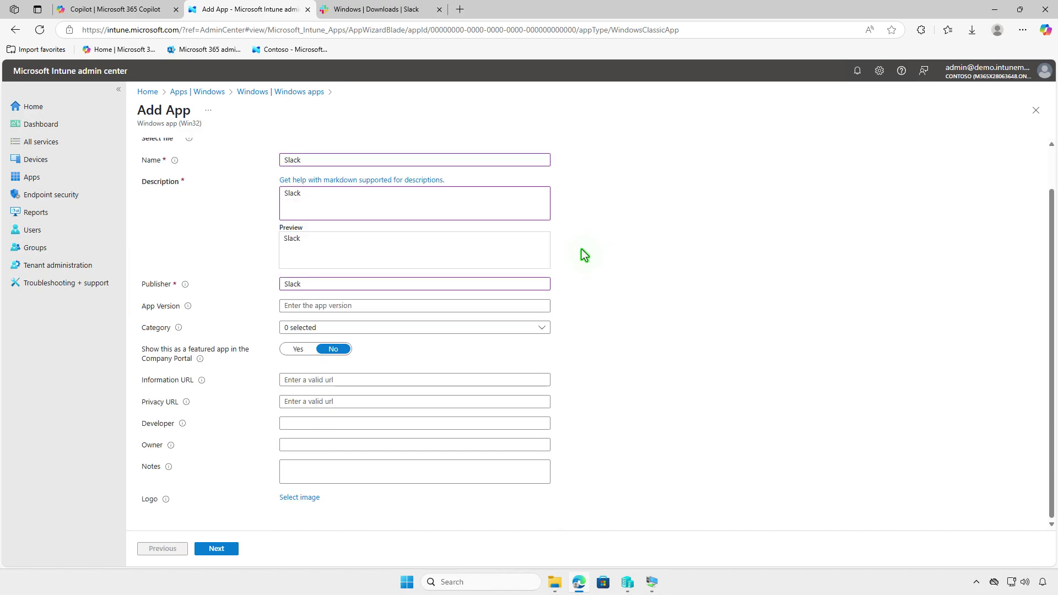
{"action": "left_click", "coordinate": [307, 498]}
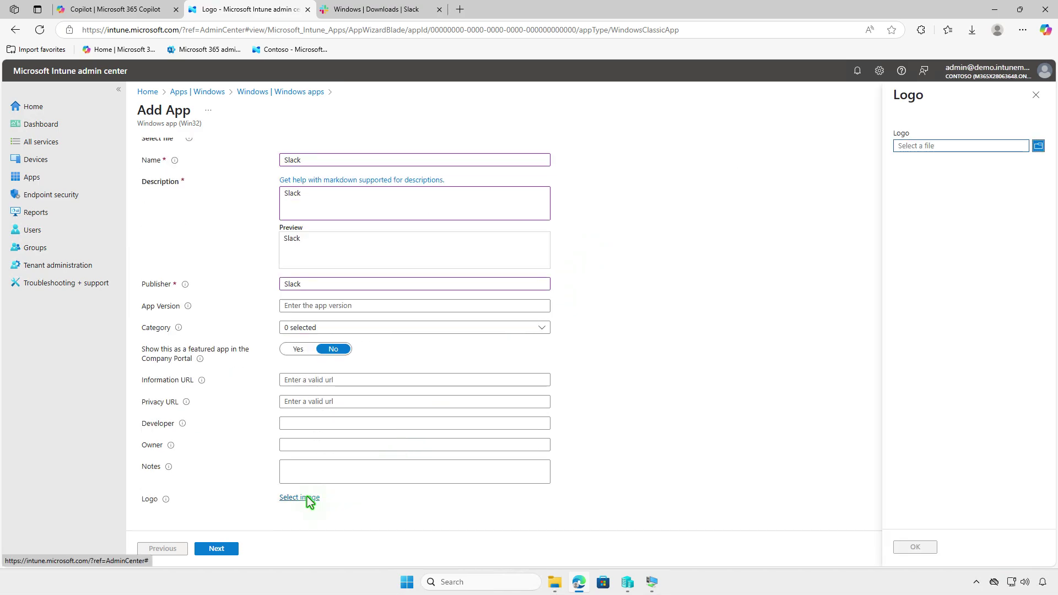
{"action": "left_click", "coordinate": [943, 148]}
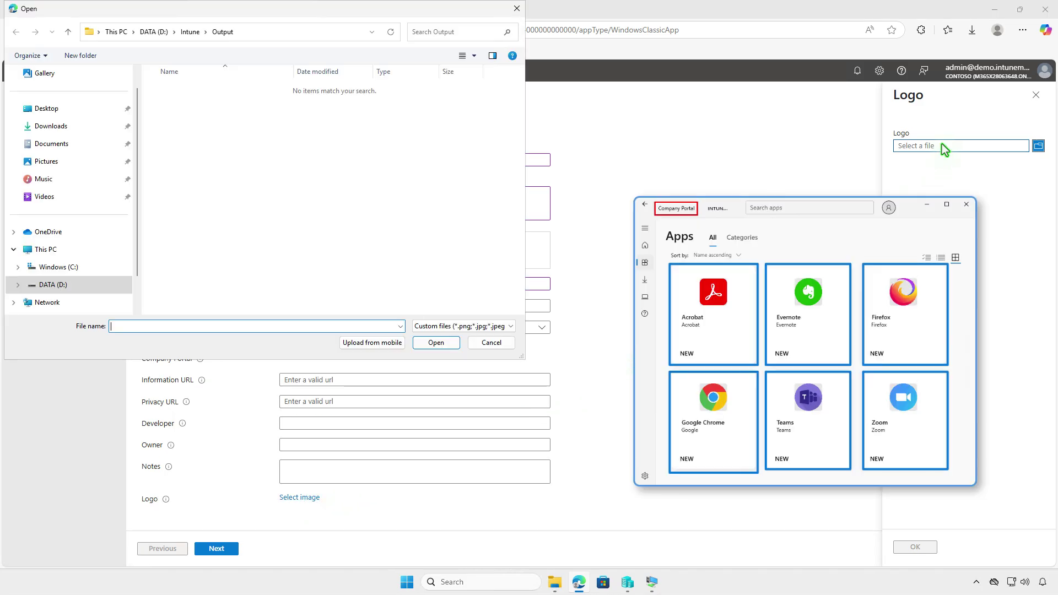
{"action": "left_click", "coordinate": [47, 127]}
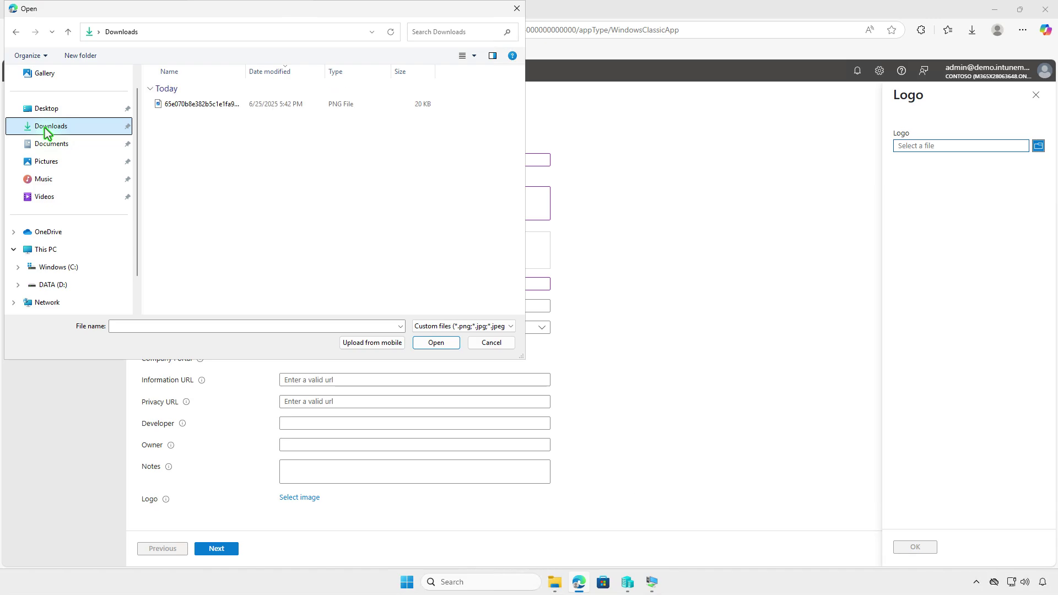
{"action": "left_click", "coordinate": [218, 109]}
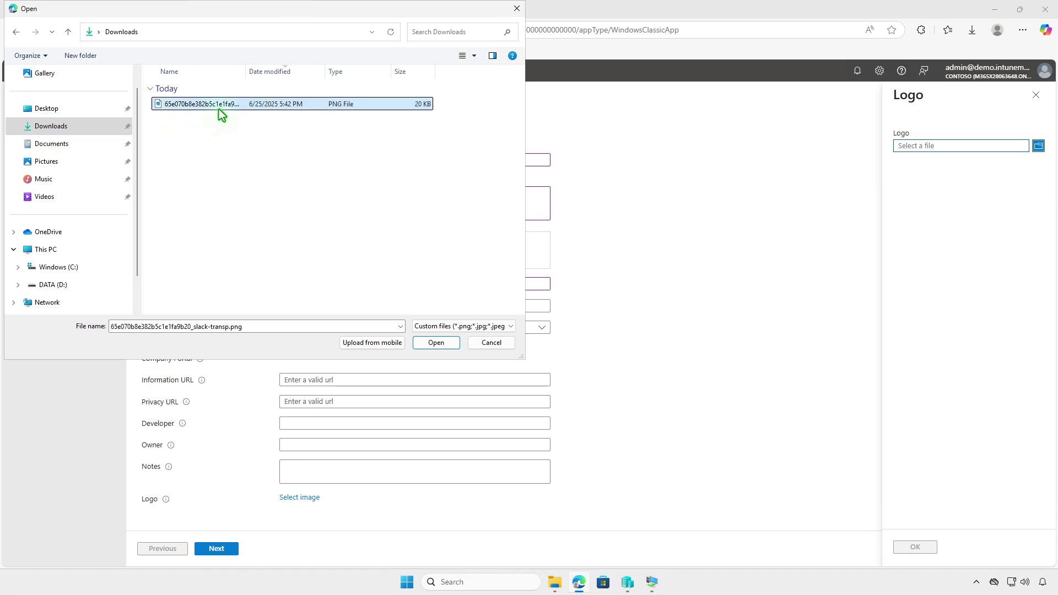
{"action": "left_click", "coordinate": [438, 343]}
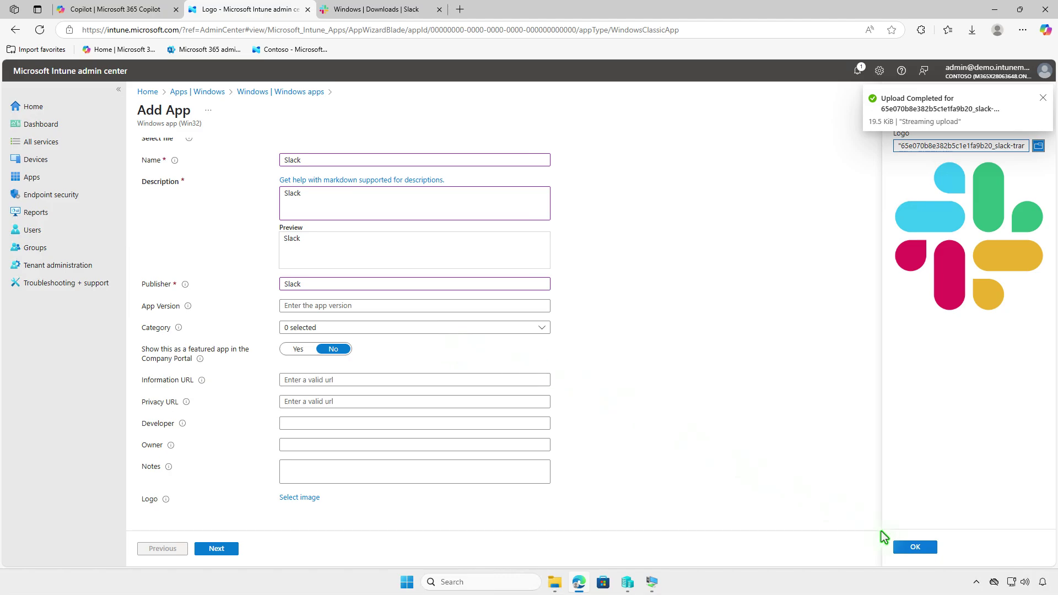
{"action": "left_click", "coordinate": [913, 550]}
{"action": "scroll", "coordinate": [664, 475], "scroll_direction": "down", "scroll_amount": 2}
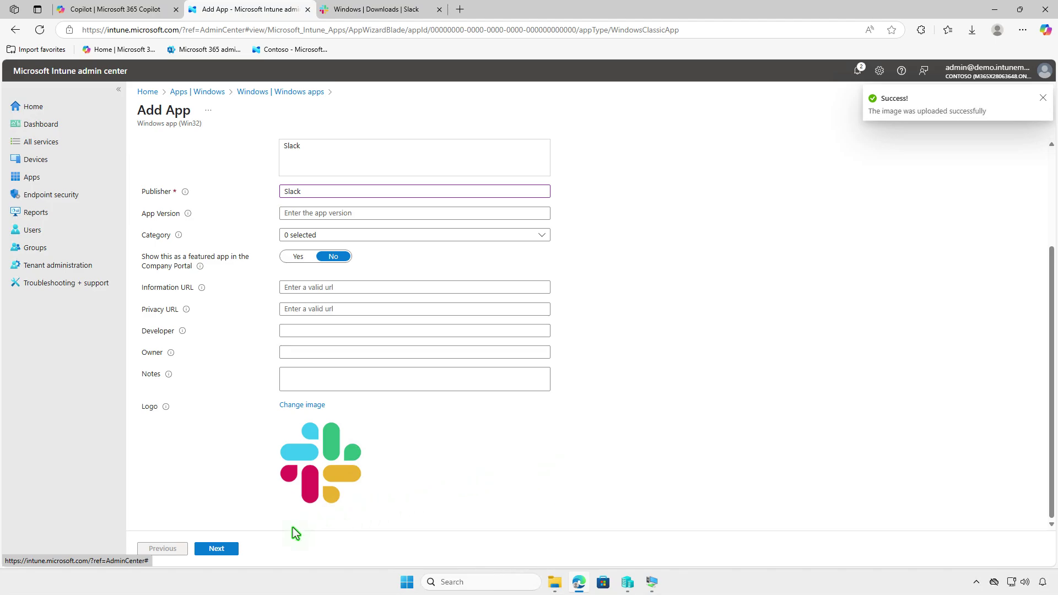
Step: Set the install behavior to User in the app's program settings and continue to the requirements
{"action": "left_click", "coordinate": [227, 551]}
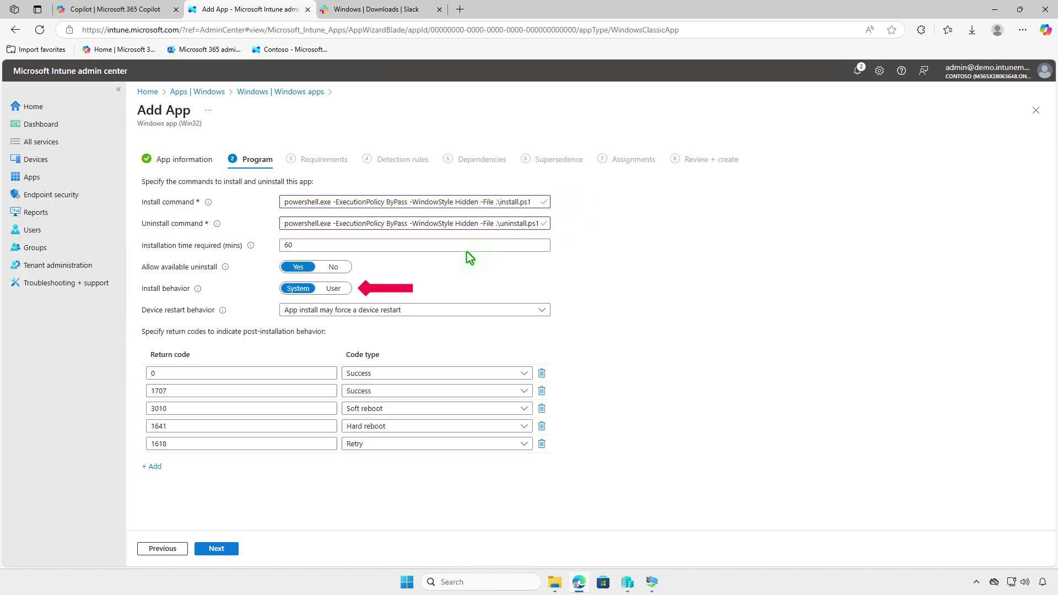
{"action": "left_click", "coordinate": [333, 289]}
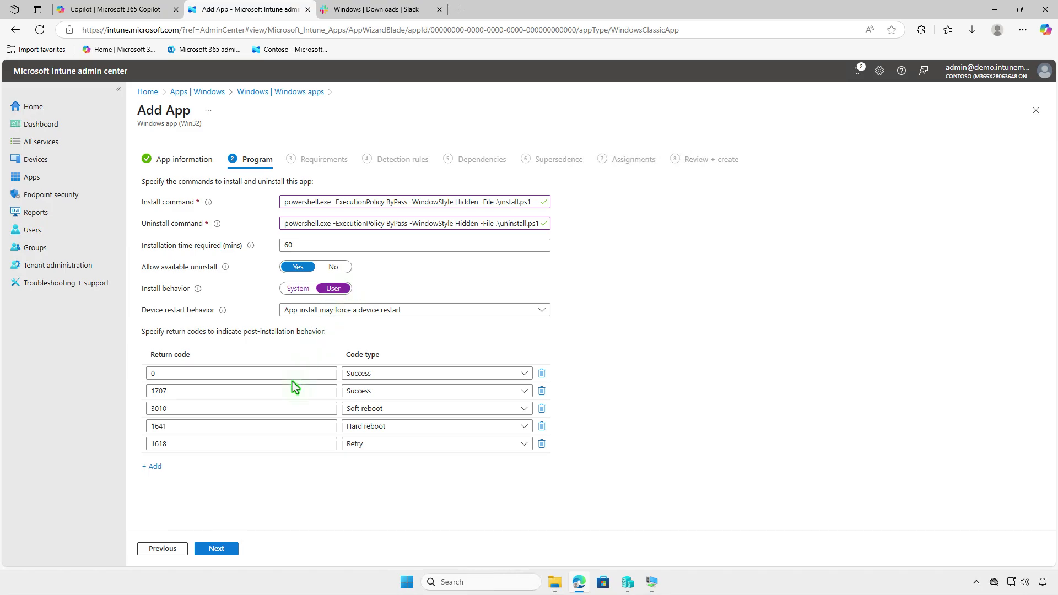
{"action": "left_click", "coordinate": [222, 549]}
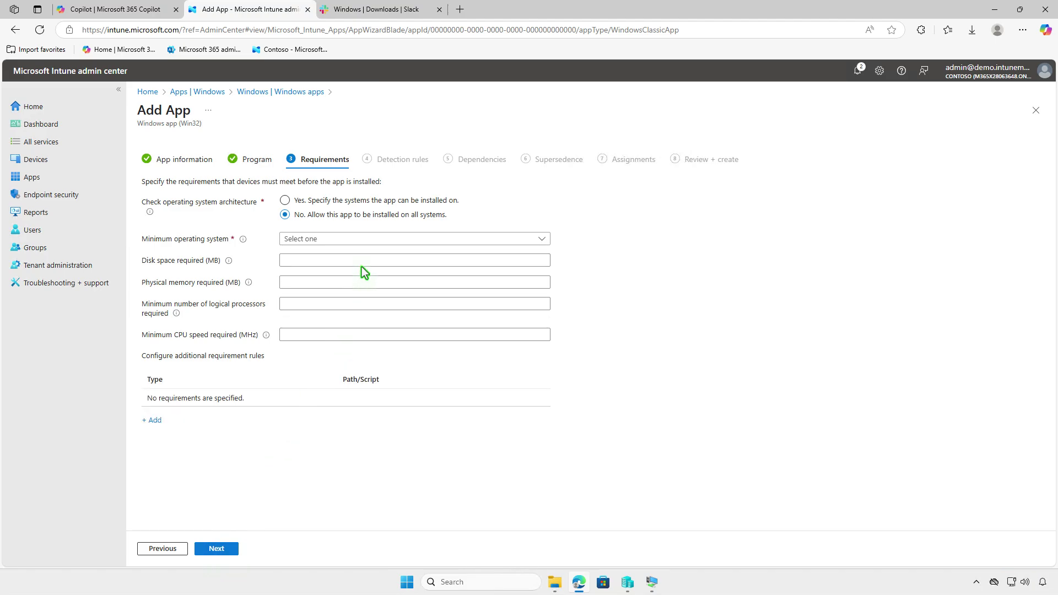
Step: Restrict installation to x64 systems with Windows 10 1607 as the minimum operating system, and continue to the detection rules
{"action": "left_click", "coordinate": [378, 201]}
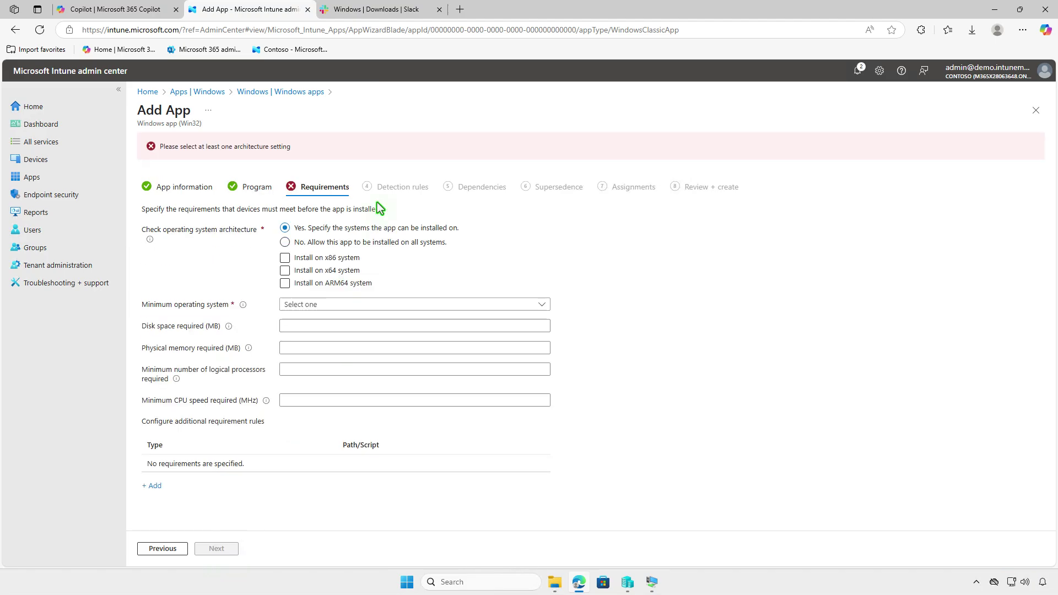
{"action": "left_click", "coordinate": [341, 270]}
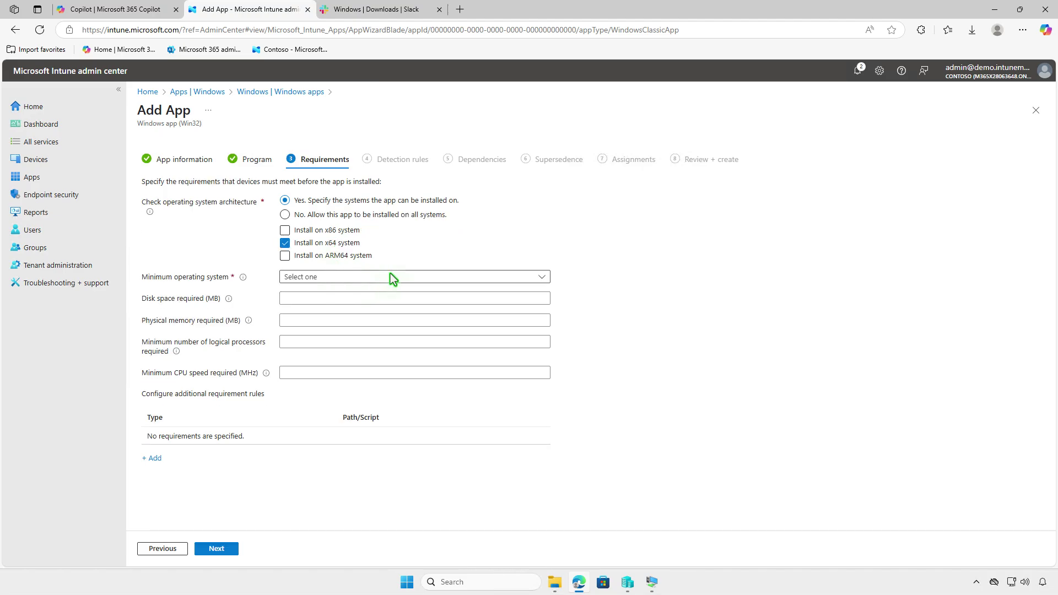
{"action": "left_click", "coordinate": [390, 274]}
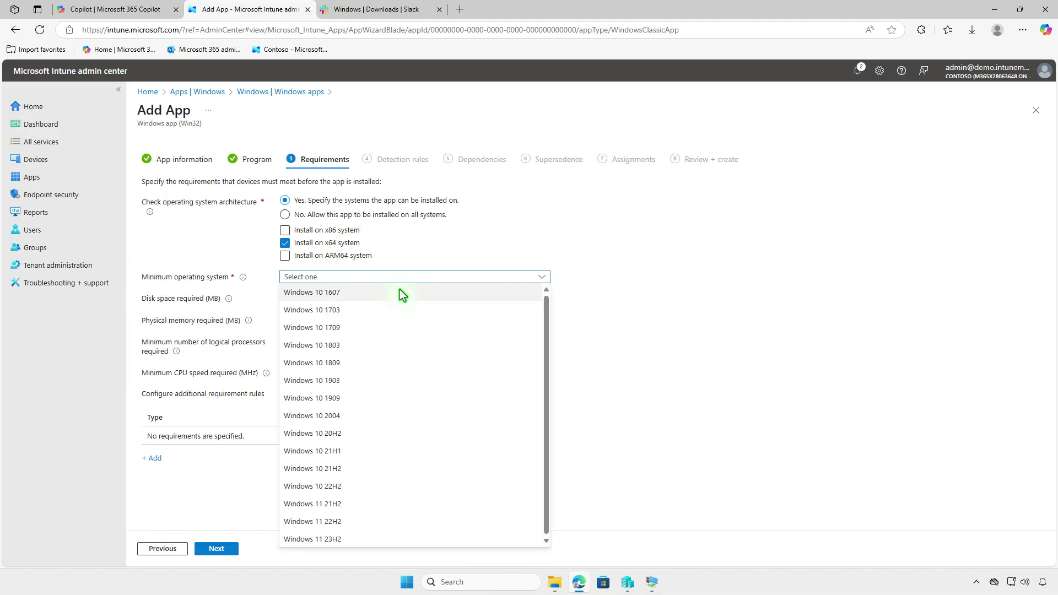
{"action": "left_click", "coordinate": [399, 291]}
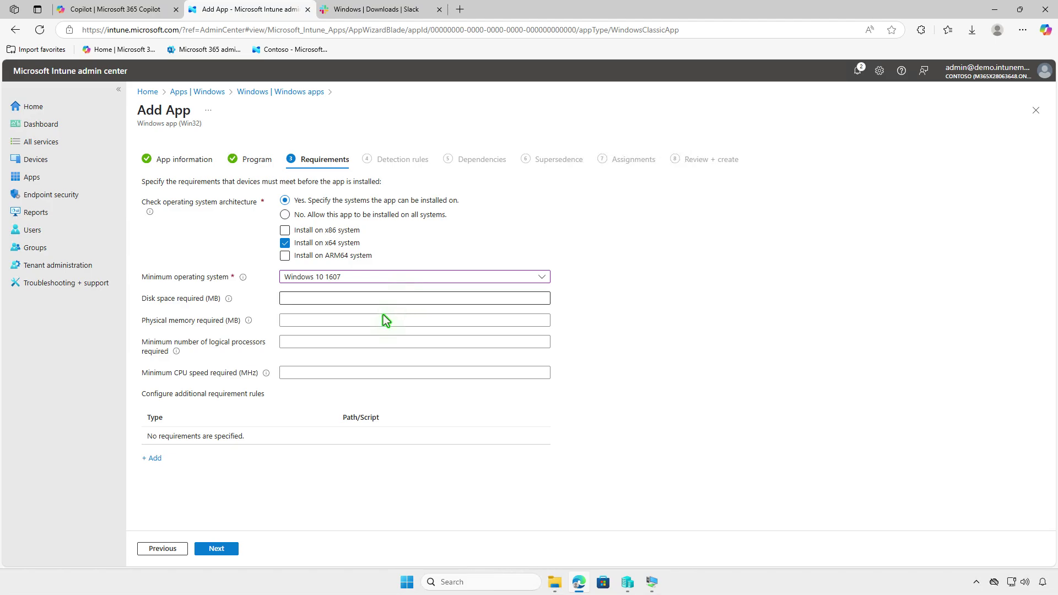
{"action": "left_click", "coordinate": [223, 550]}
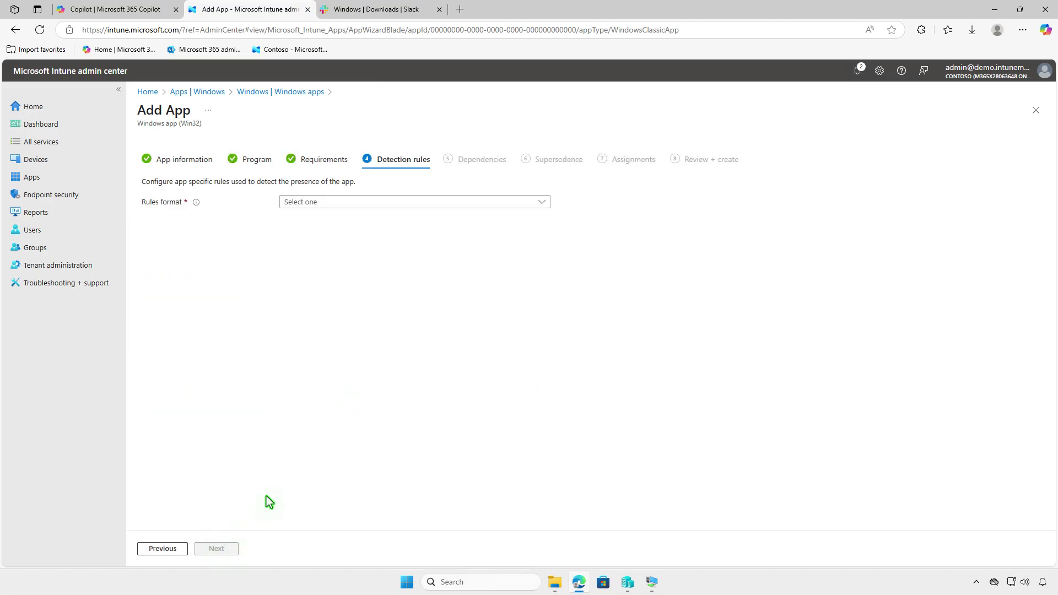
Step: Set the detection rules to a custom detection script, using detection.ps1 from the D:\Intune\Input folder
{"action": "left_click", "coordinate": [420, 203]}
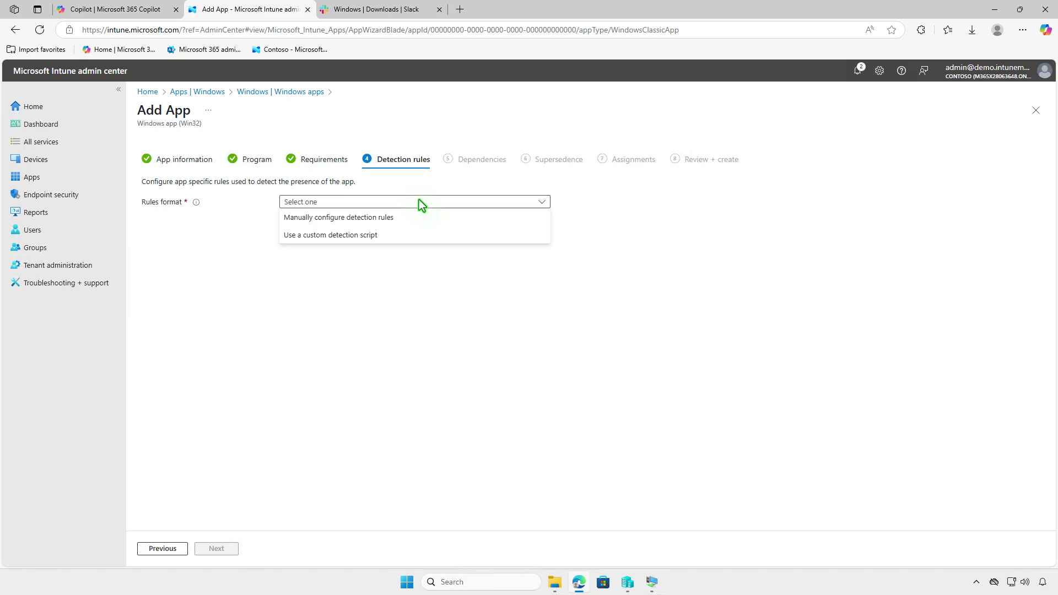
{"action": "left_click", "coordinate": [405, 233]}
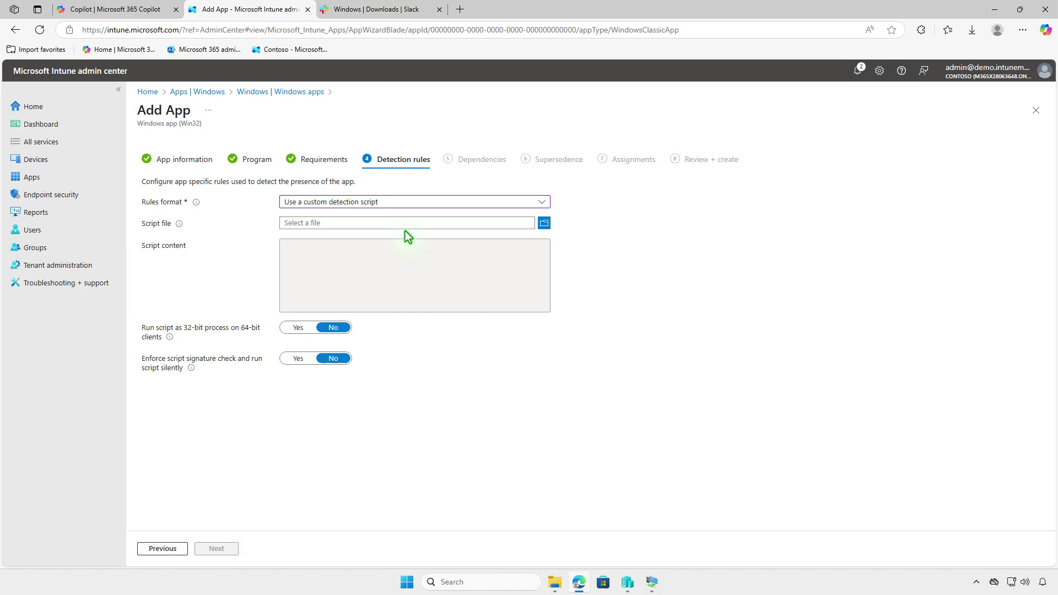
{"action": "left_click", "coordinate": [406, 225]}
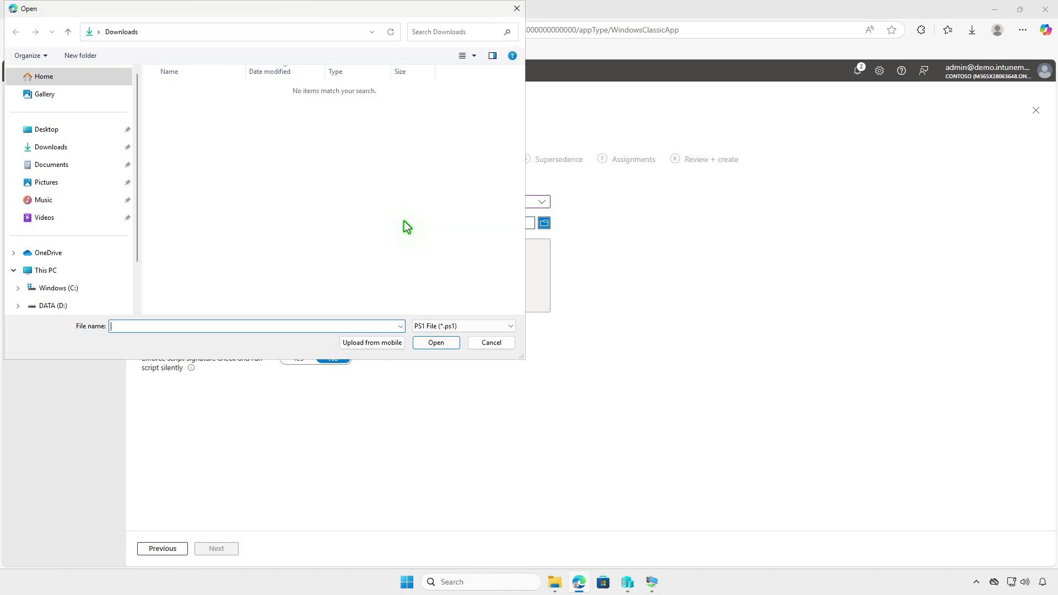
{"action": "left_click", "coordinate": [77, 271]}
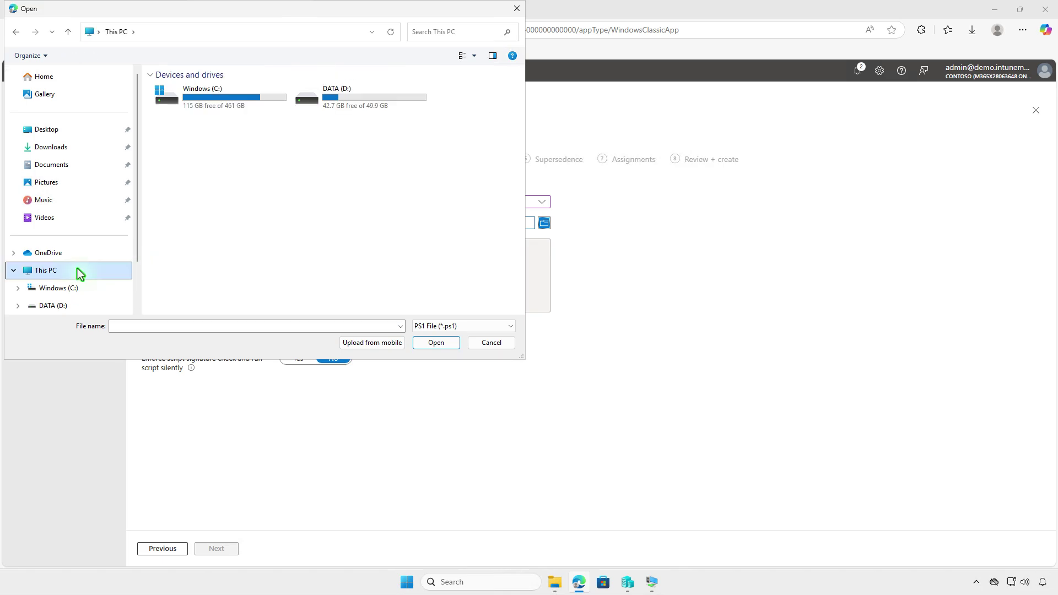
{"action": "double_click", "coordinate": [353, 104]}
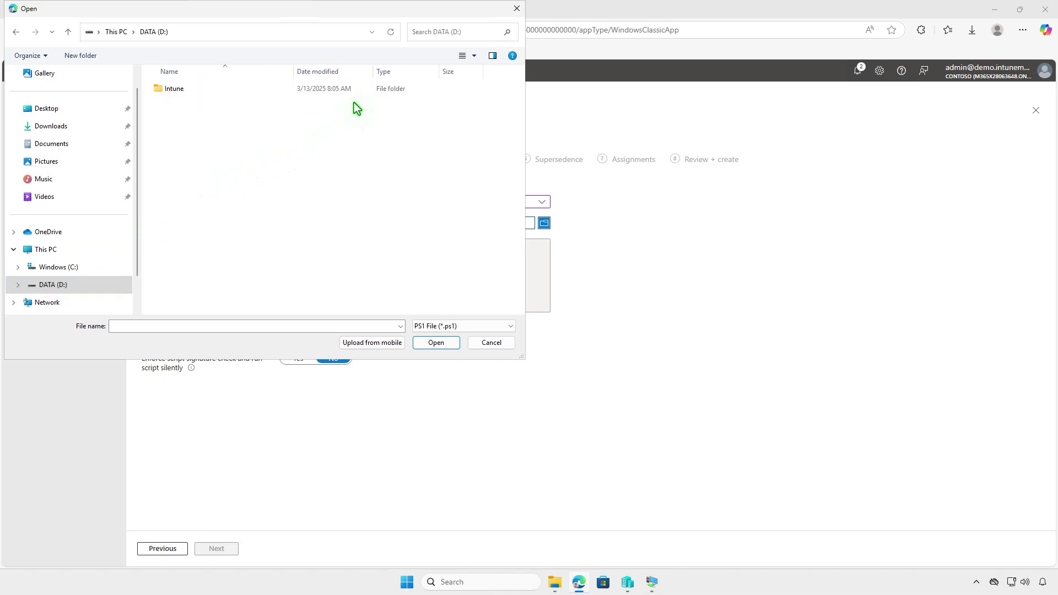
{"action": "double_click", "coordinate": [230, 90]}
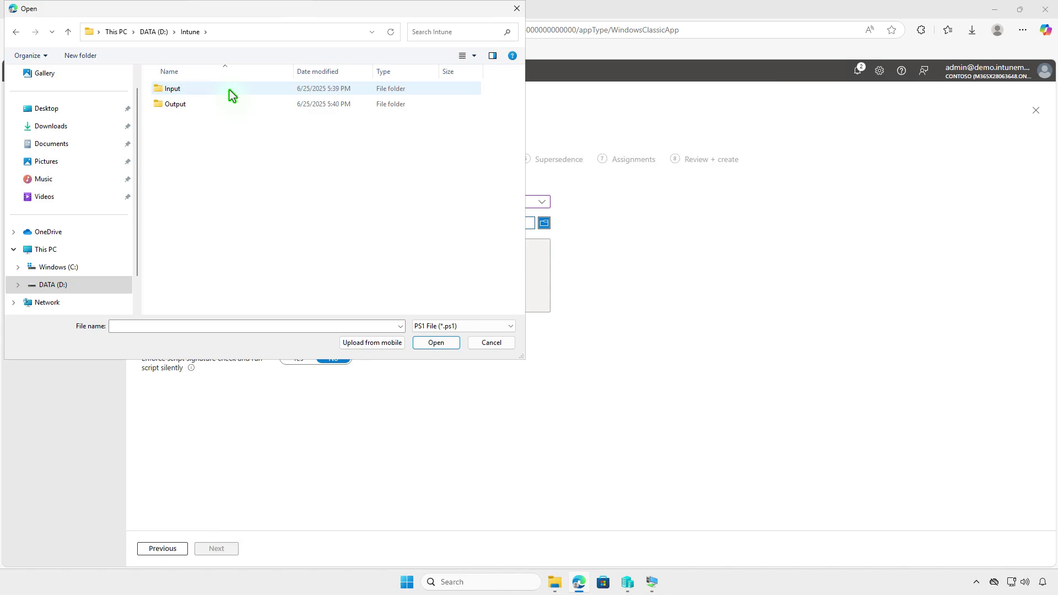
{"action": "double_click", "coordinate": [230, 90]}
{"action": "left_click", "coordinate": [229, 91]}
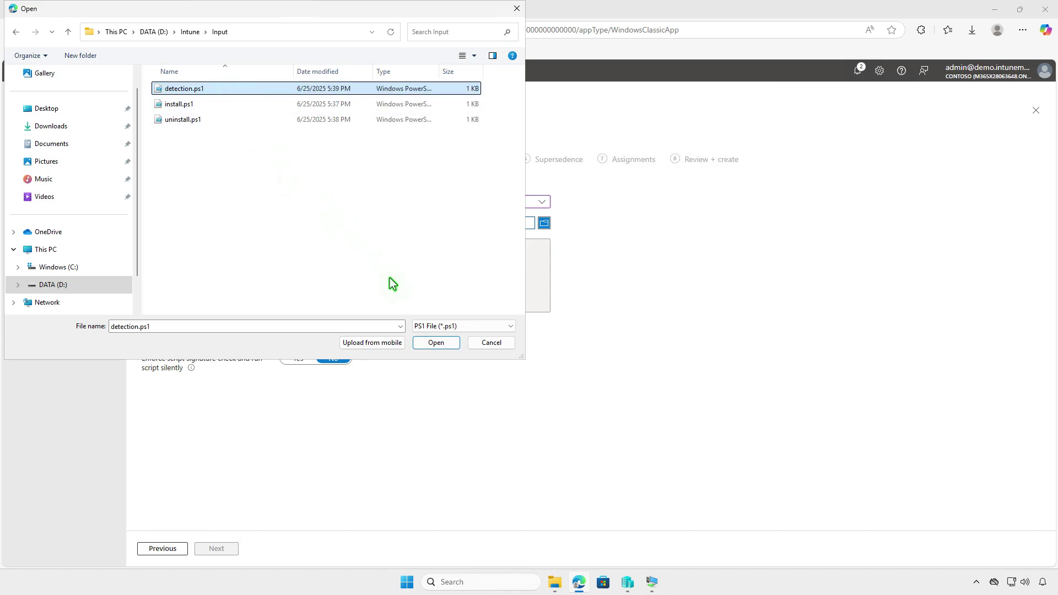
{"action": "left_click", "coordinate": [429, 345]}
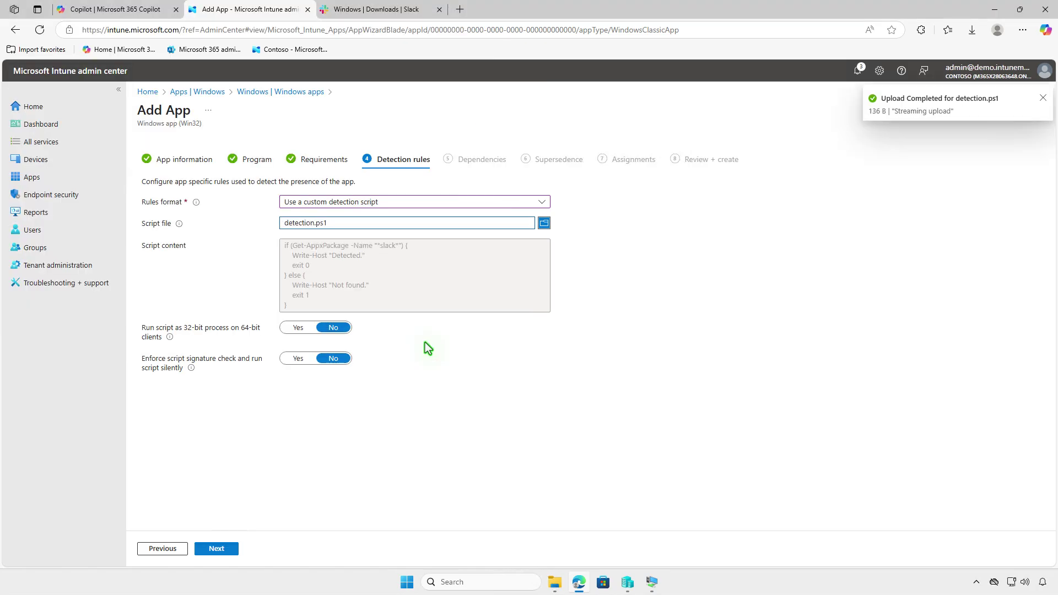
Step: Continue past the dependencies and supersedence pages without adding any apps, up to the assignments
{"action": "left_click", "coordinate": [228, 550]}
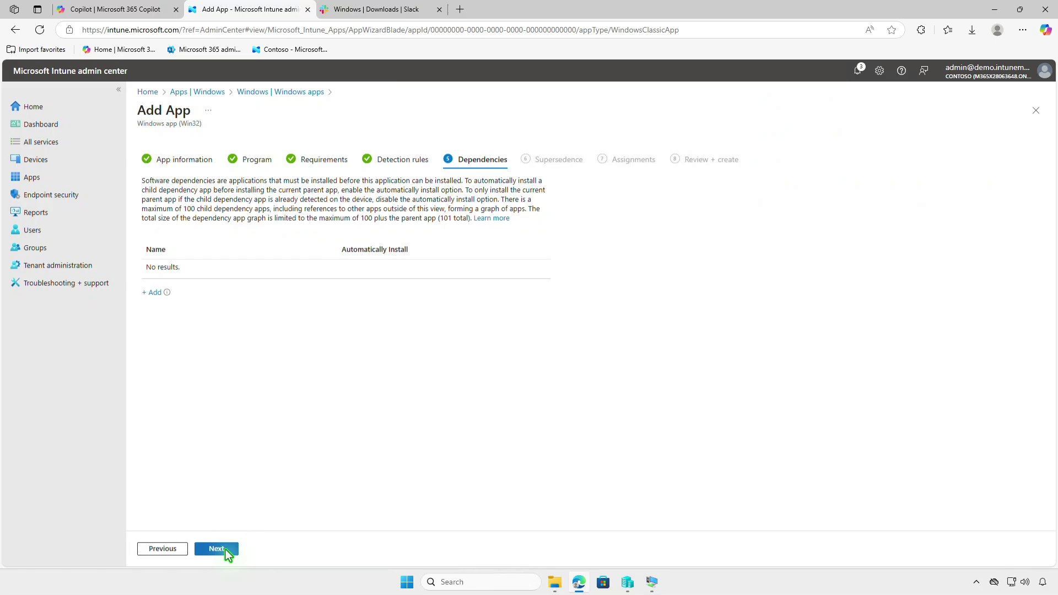
{"action": "left_click", "coordinate": [228, 550]}
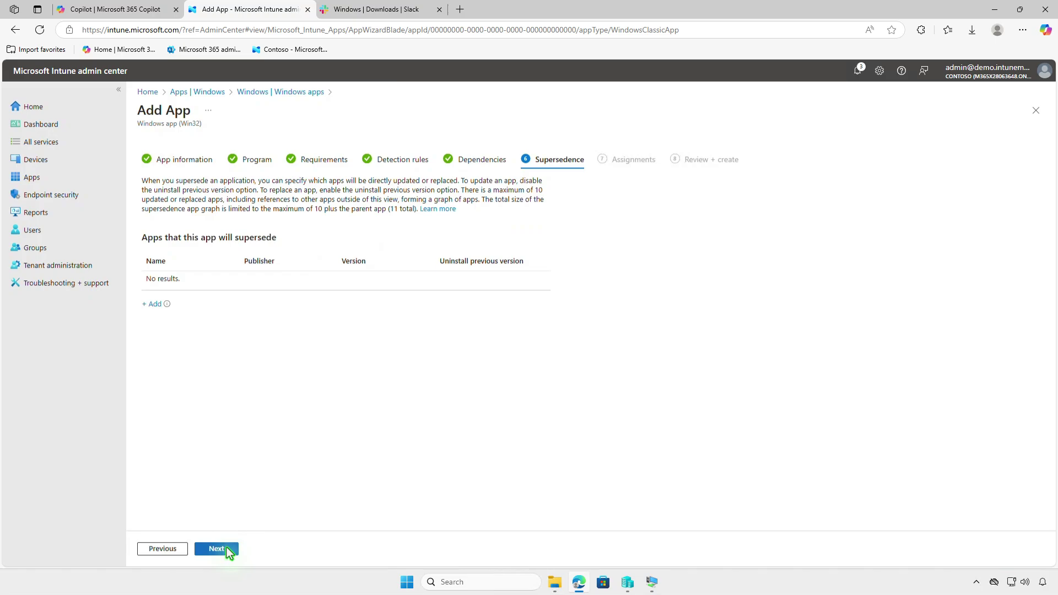
{"action": "left_click", "coordinate": [227, 549]}
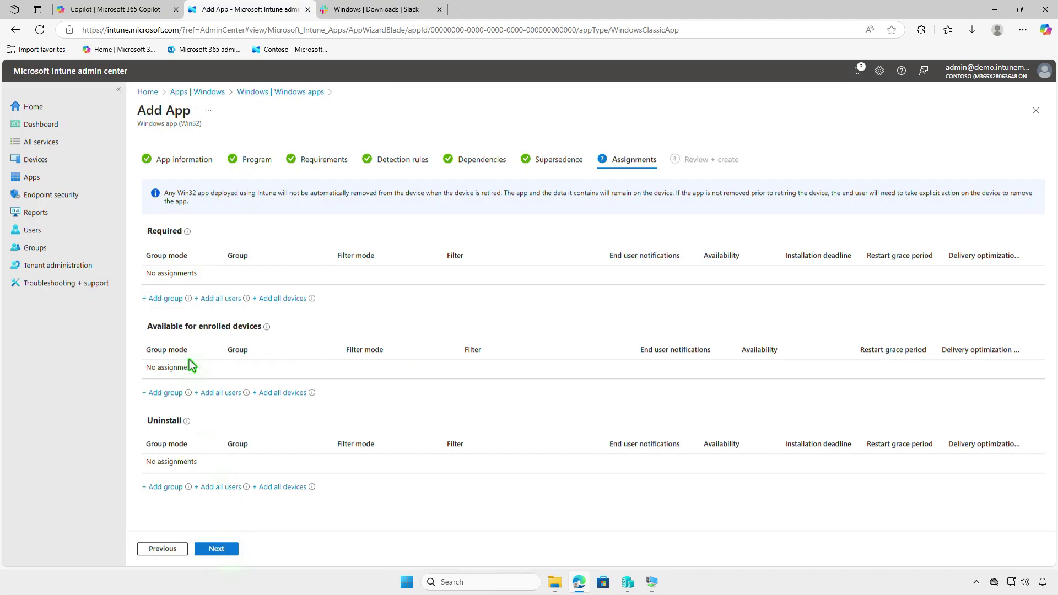
Step: Add the Test_Devices group as a required assignment for the app
{"action": "left_click", "coordinate": [175, 300]}
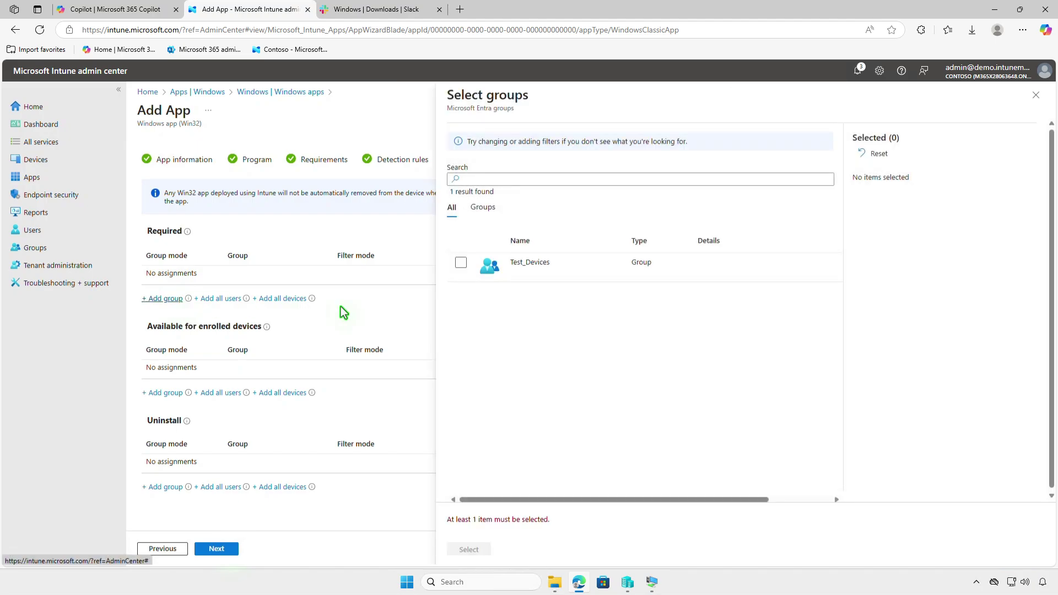
{"action": "left_click", "coordinate": [461, 262]}
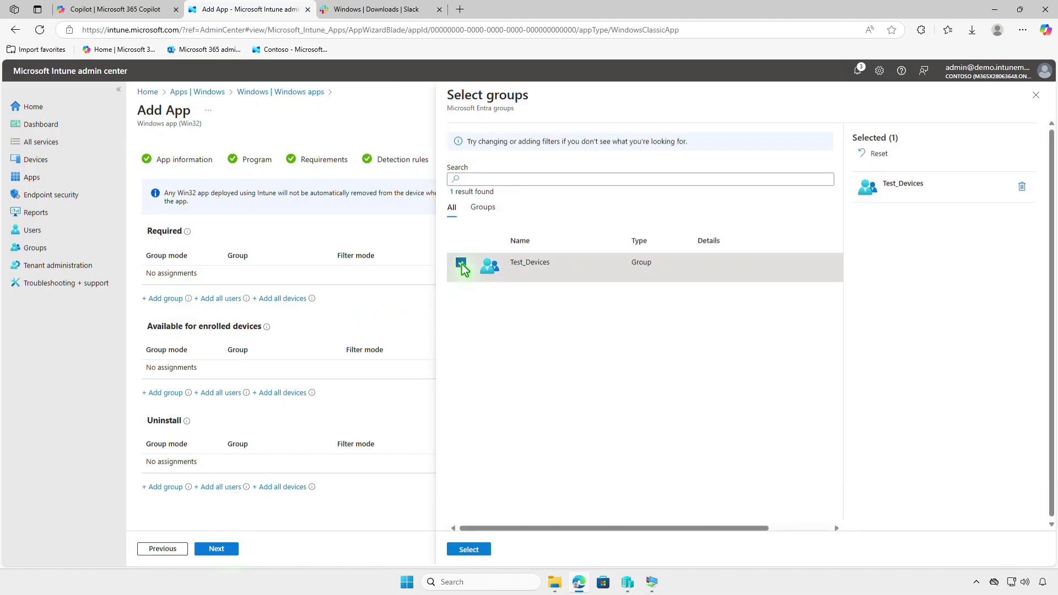
{"action": "left_click", "coordinate": [469, 550]}
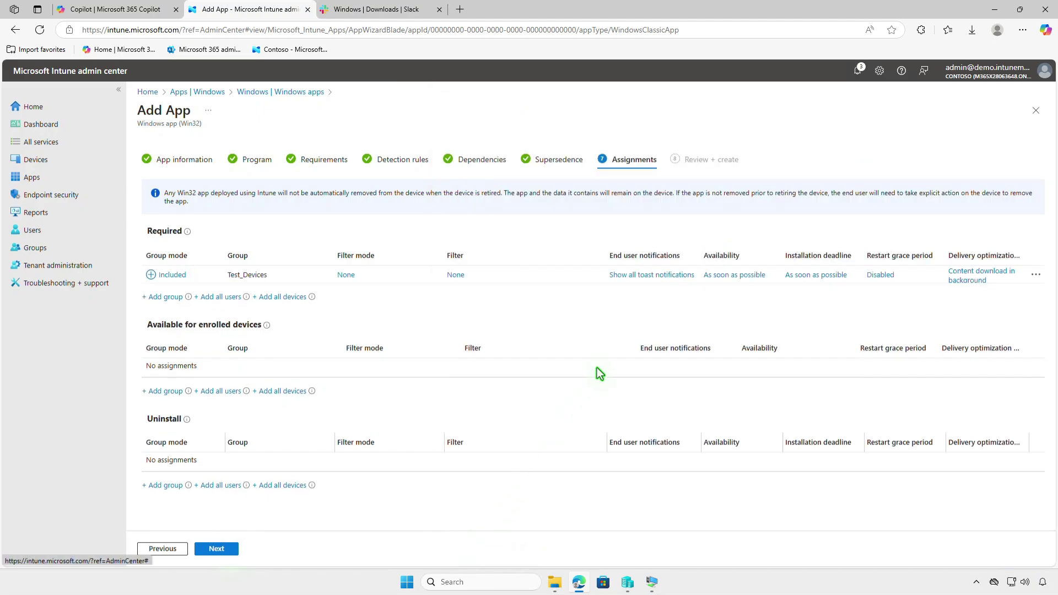
Step: Review the Test_Devices assignment settings without changing them, and create the Slack app
{"action": "left_click", "coordinate": [641, 276]}
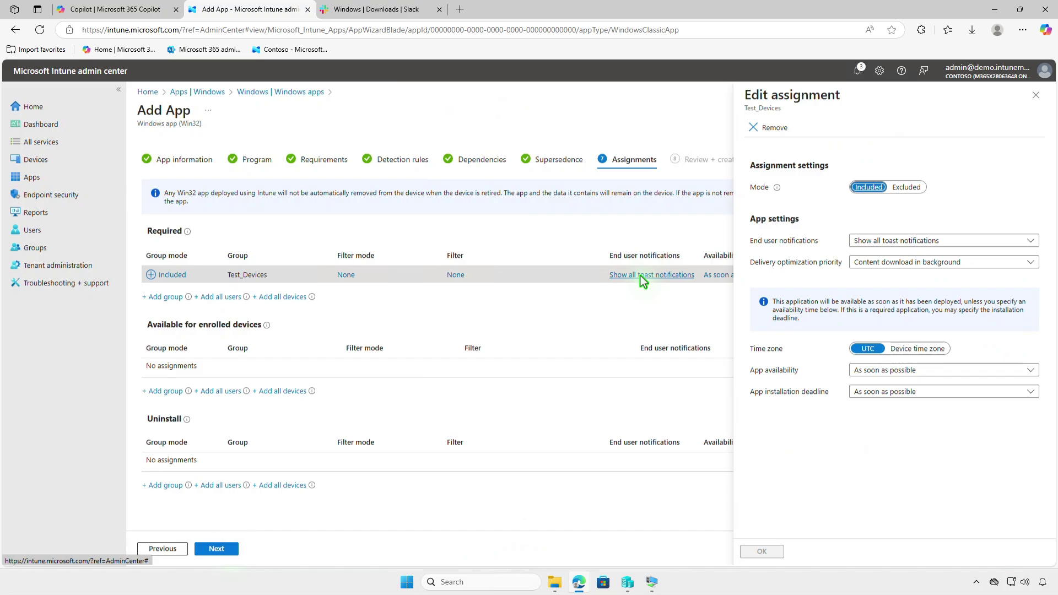
{"action": "left_click", "coordinate": [1035, 96]}
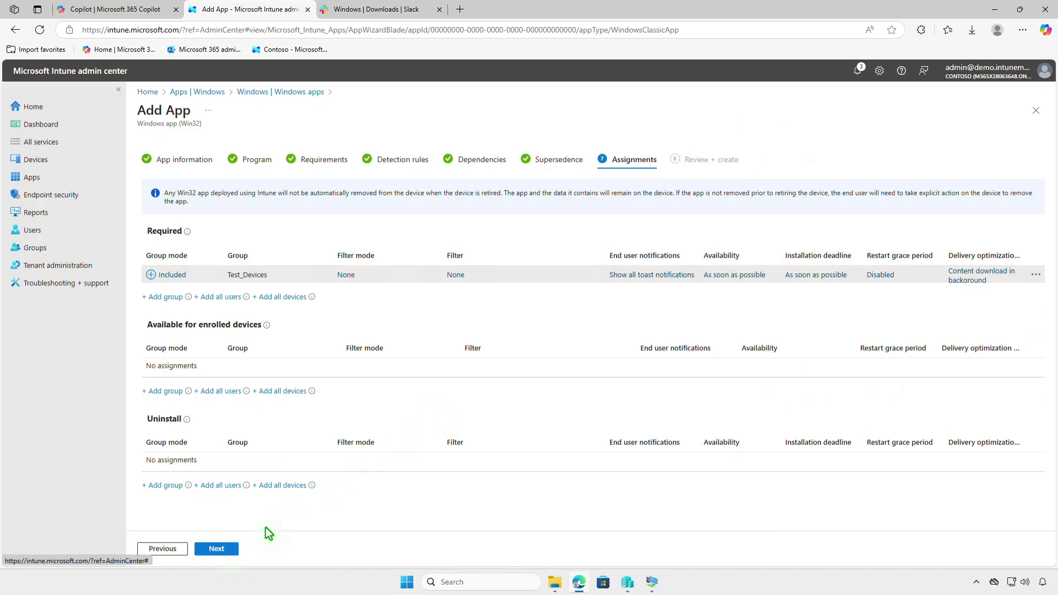
{"action": "left_click", "coordinate": [230, 550]}
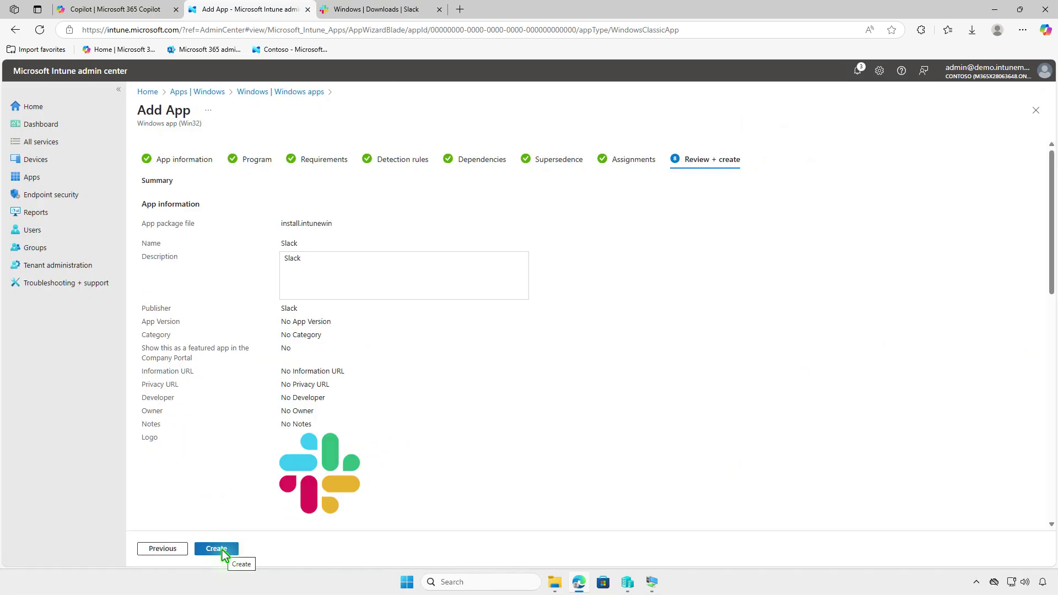
{"action": "left_click", "coordinate": [223, 549]}
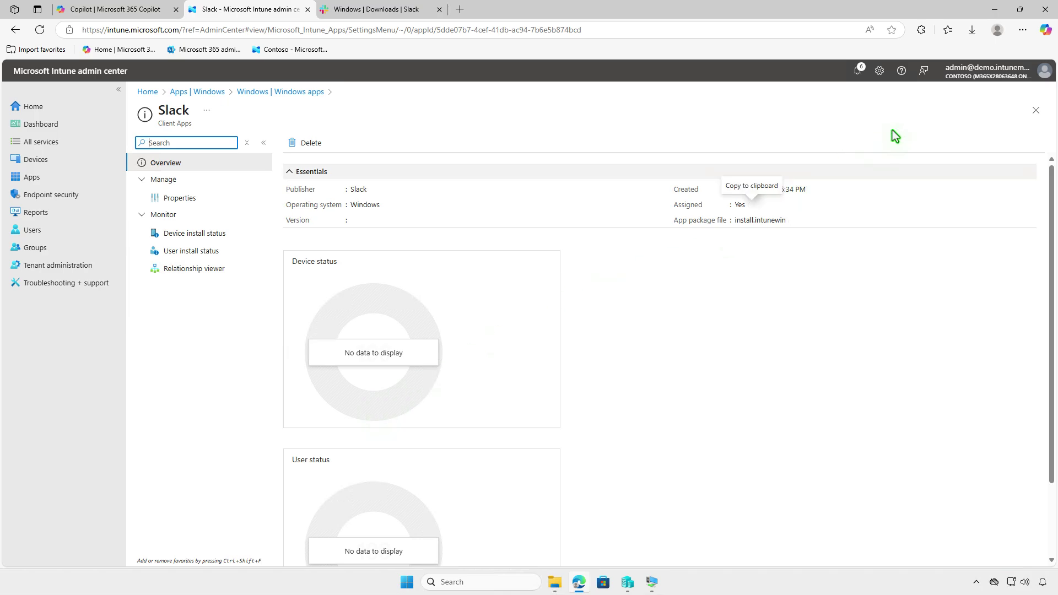
Step: Switch to the WIN10-CTL virtual machine and view the device sync status of its Contoso work account connection in Windows Settings
{"action": "left_click", "coordinate": [995, 10]}
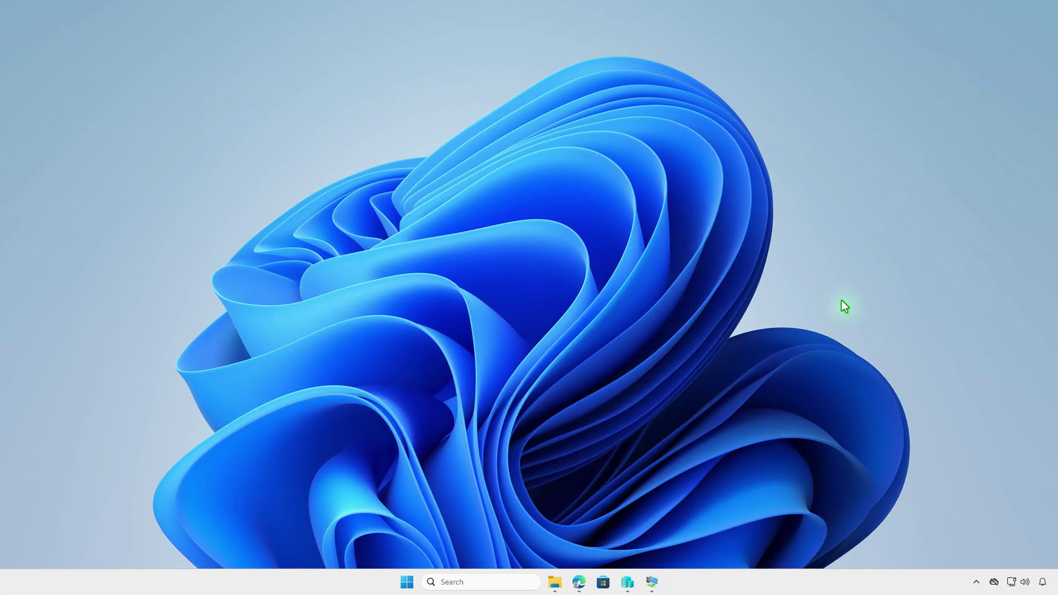
{"action": "left_click", "coordinate": [653, 584]}
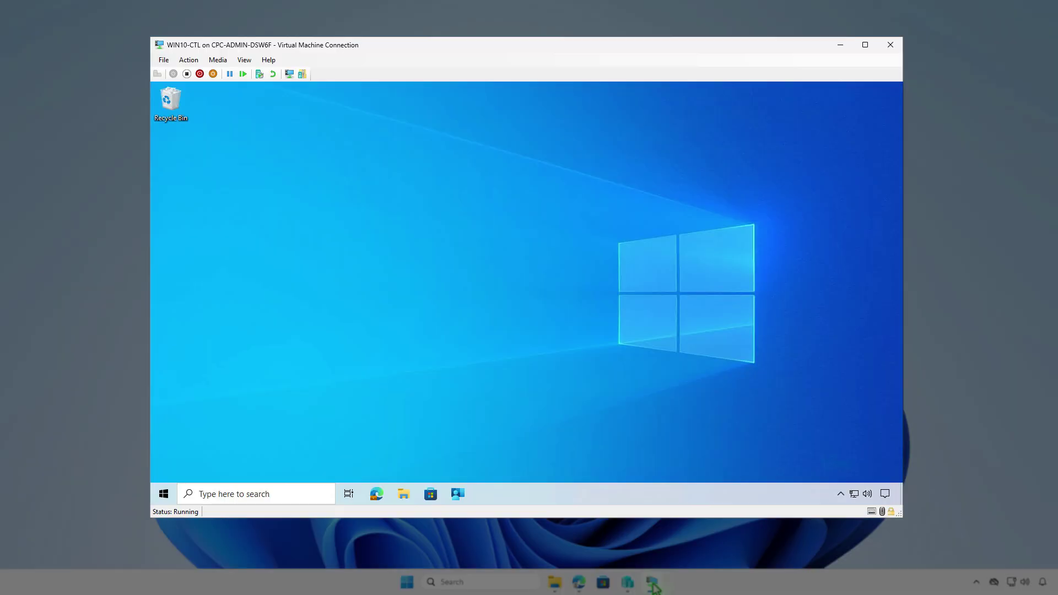
{"action": "left_click", "coordinate": [163, 493]}
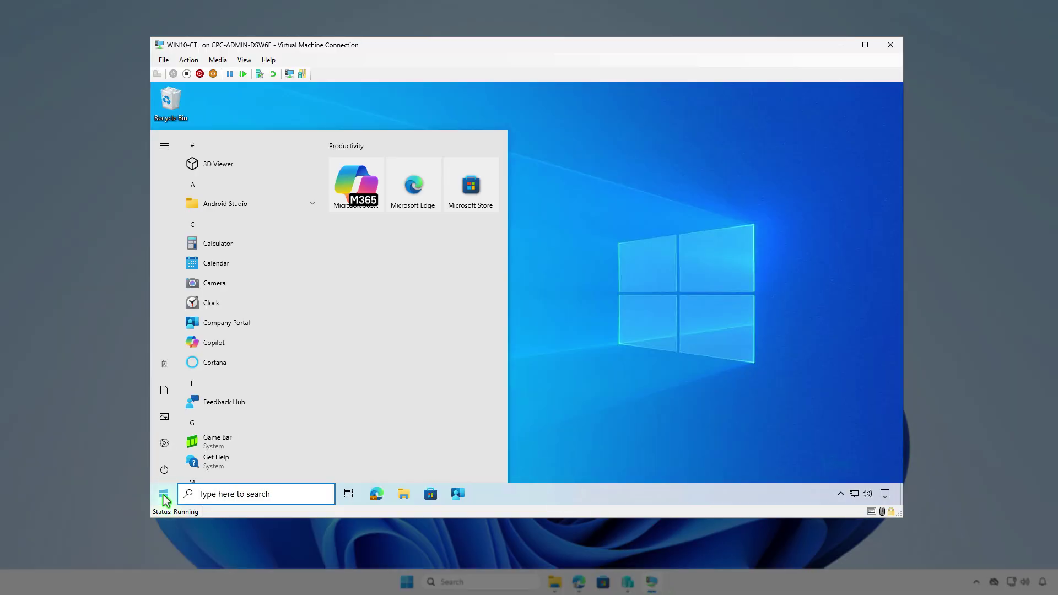
{"action": "left_click", "coordinate": [164, 370]}
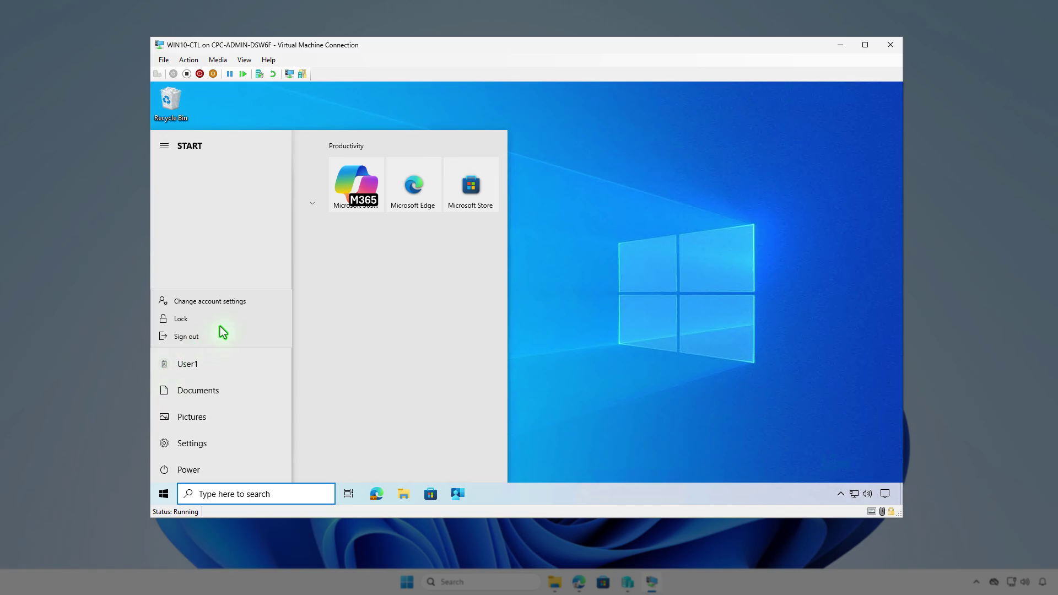
{"action": "left_click", "coordinate": [247, 302]}
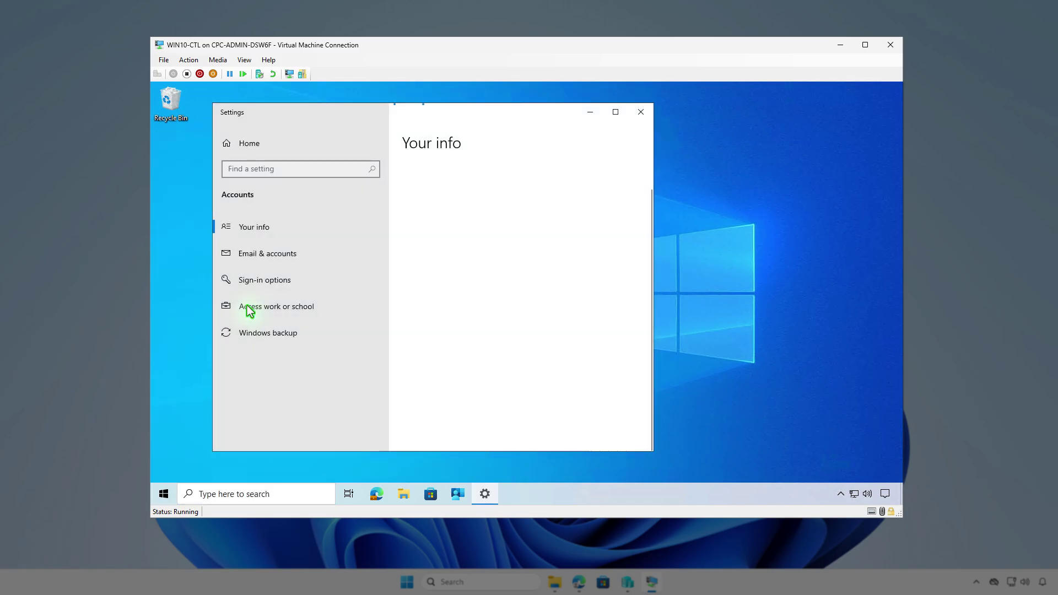
{"action": "left_click", "coordinate": [328, 310]}
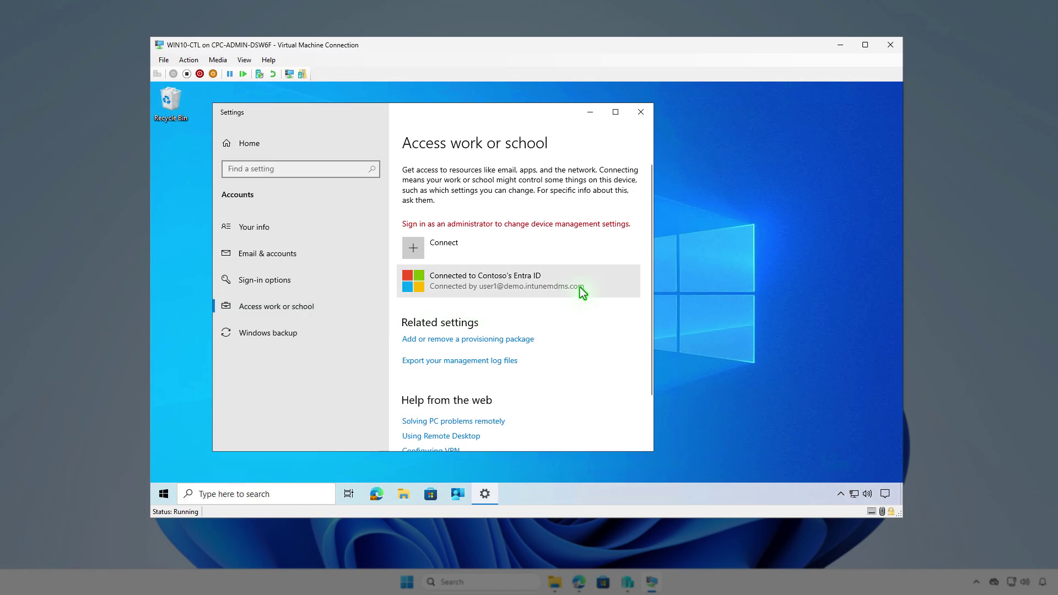
{"action": "left_click", "coordinate": [598, 282]}
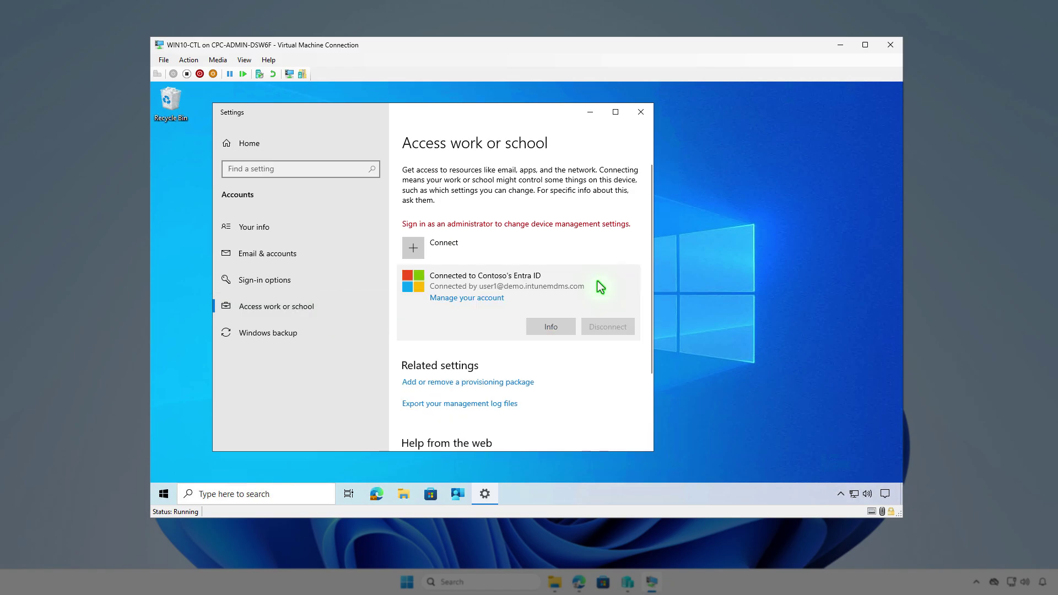
{"action": "left_click", "coordinate": [562, 324]}
{"action": "scroll", "coordinate": [562, 325], "scroll_direction": "down", "scroll_amount": 6}
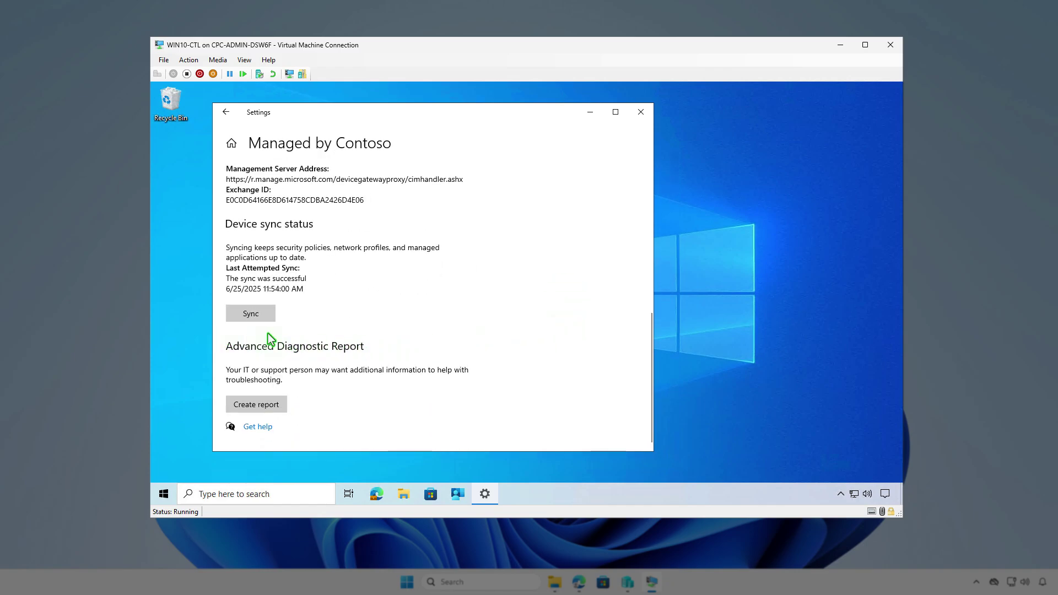
{"action": "left_click", "coordinate": [589, 113]}
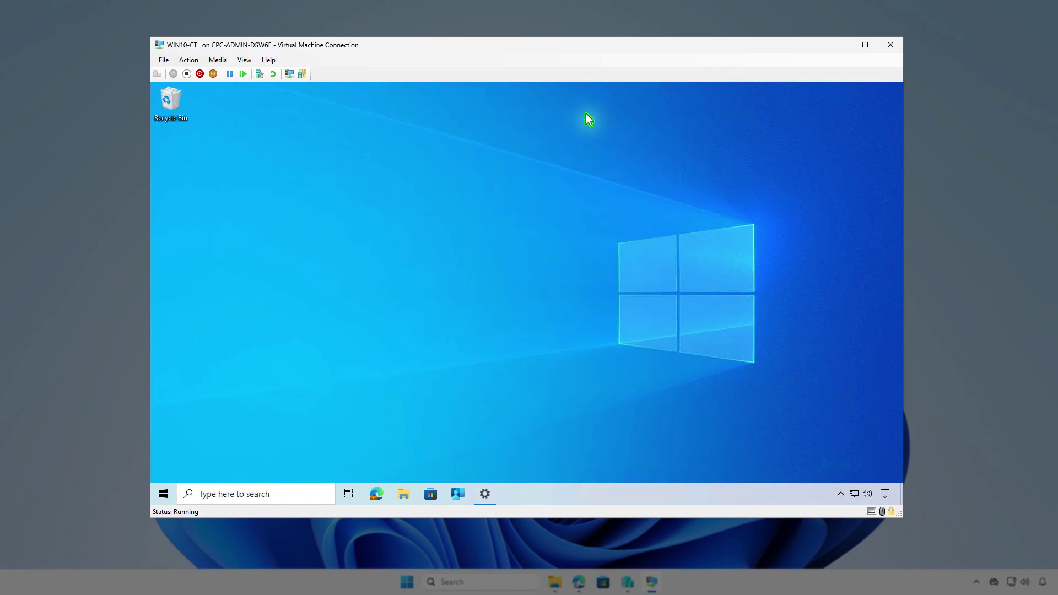
Step: Open Company Portal on the virtual machine and sync the device from its settings
{"action": "left_click", "coordinate": [454, 492]}
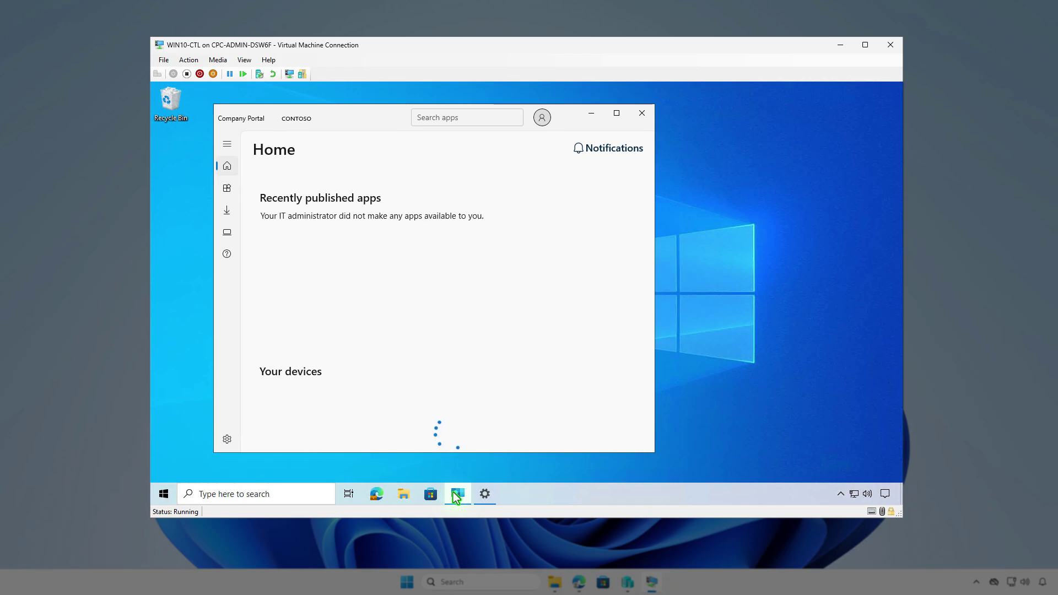
{"action": "left_click", "coordinate": [226, 439]}
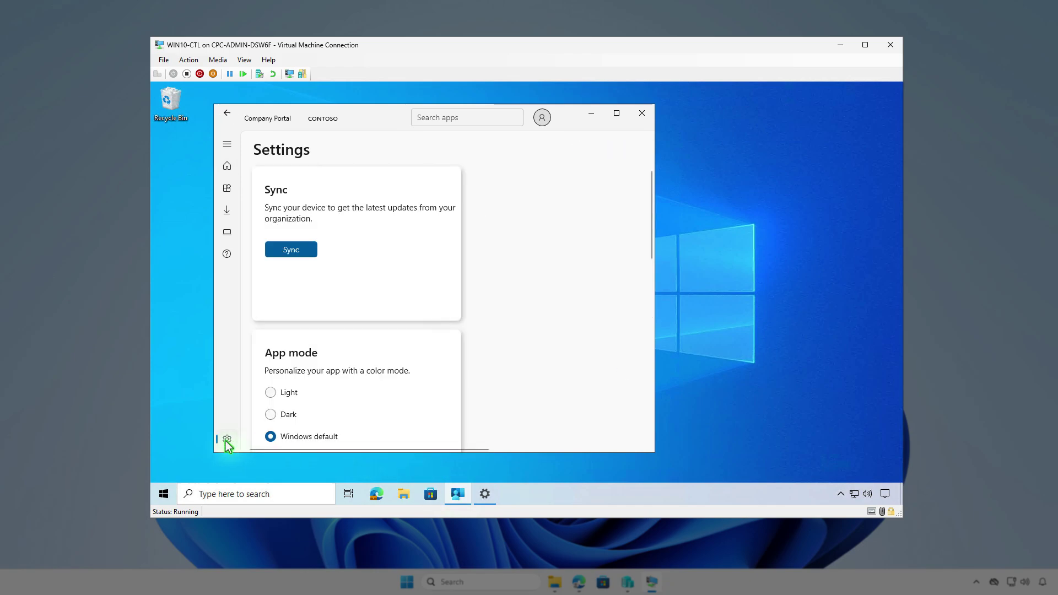
{"action": "left_click", "coordinate": [292, 249]}
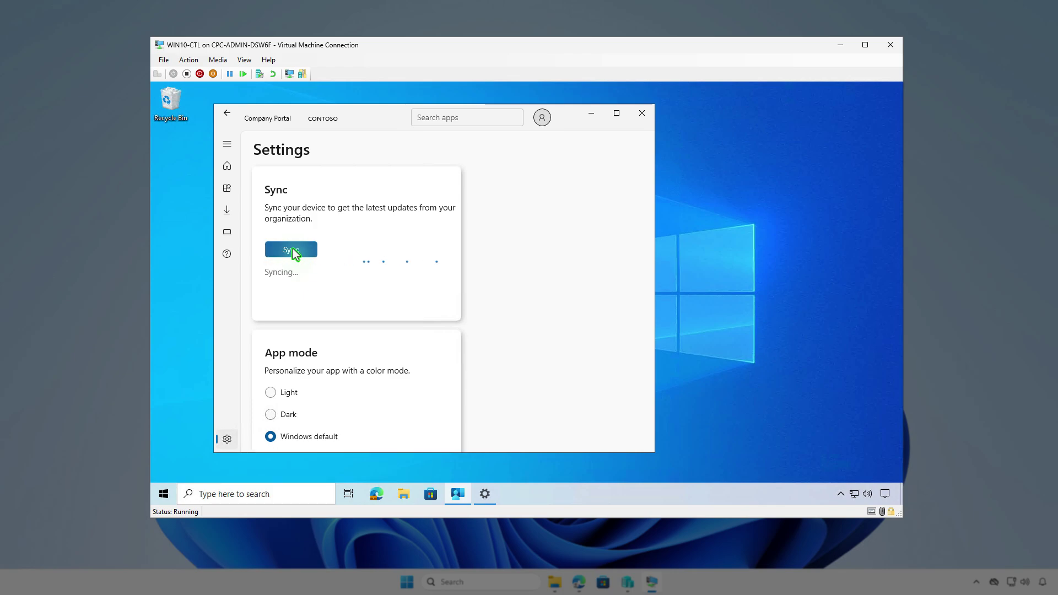
{"action": "left_click", "coordinate": [886, 495]}
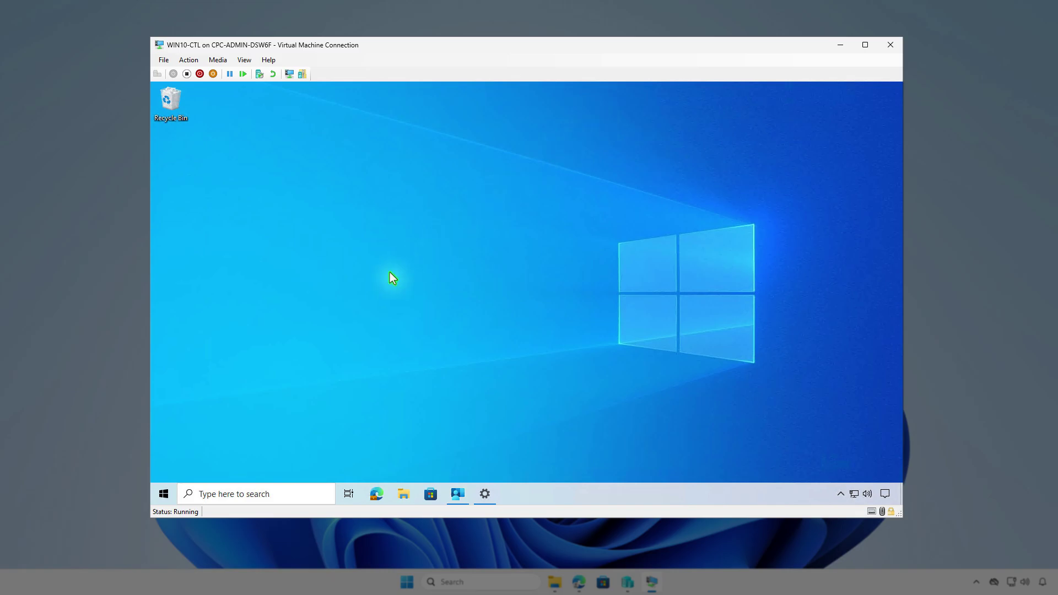
Step: Search the virtual machine's installed apps for "sl" to check for Slack, and close Settings
{"action": "right_click", "coordinate": [162, 497]}
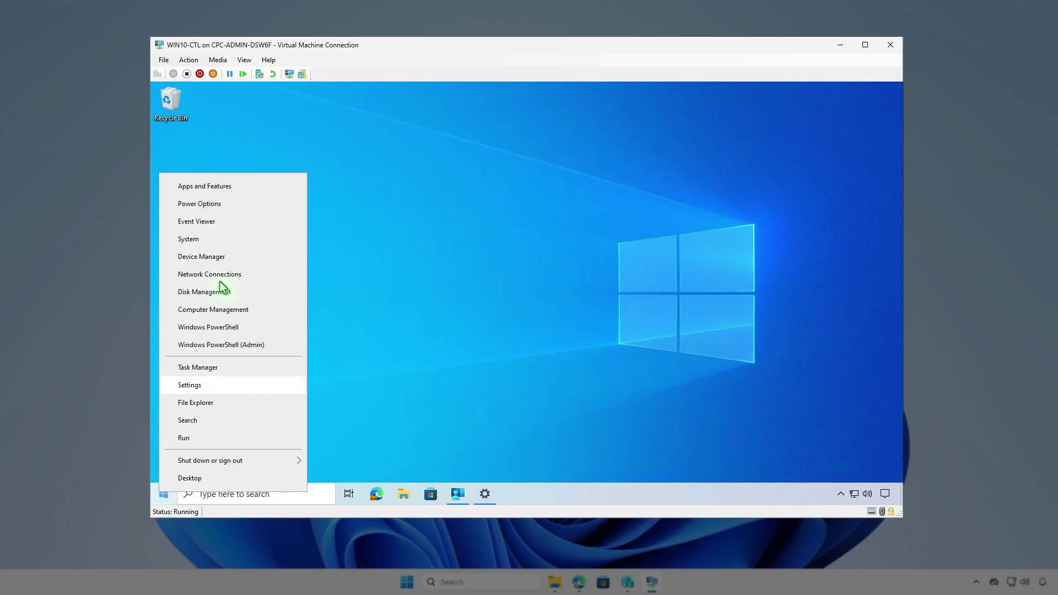
{"action": "left_click", "coordinate": [238, 190]}
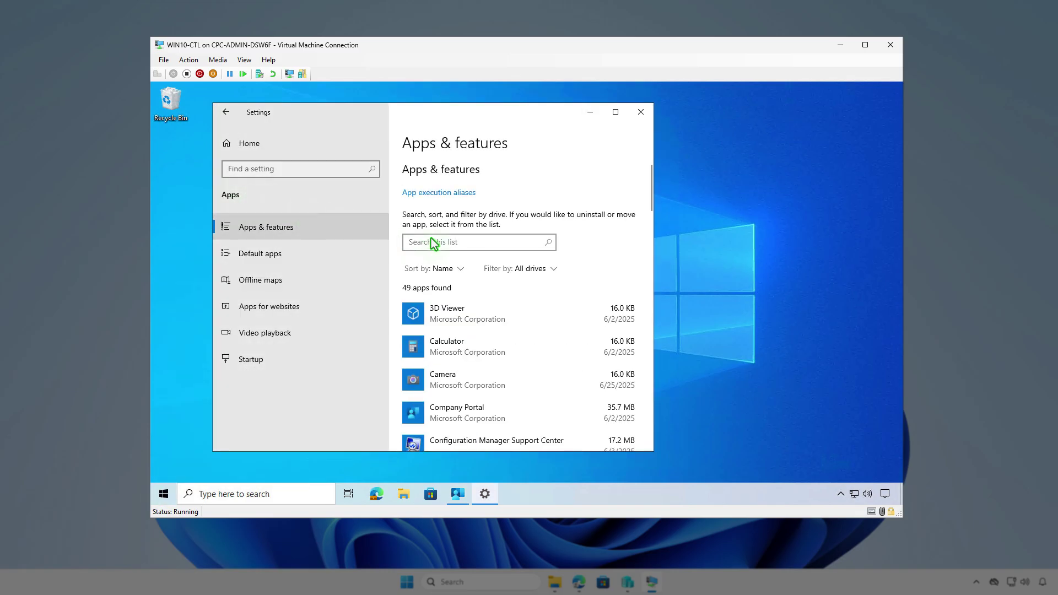
{"action": "left_click", "coordinate": [472, 246]}
{"action": "type", "text": "sl"}
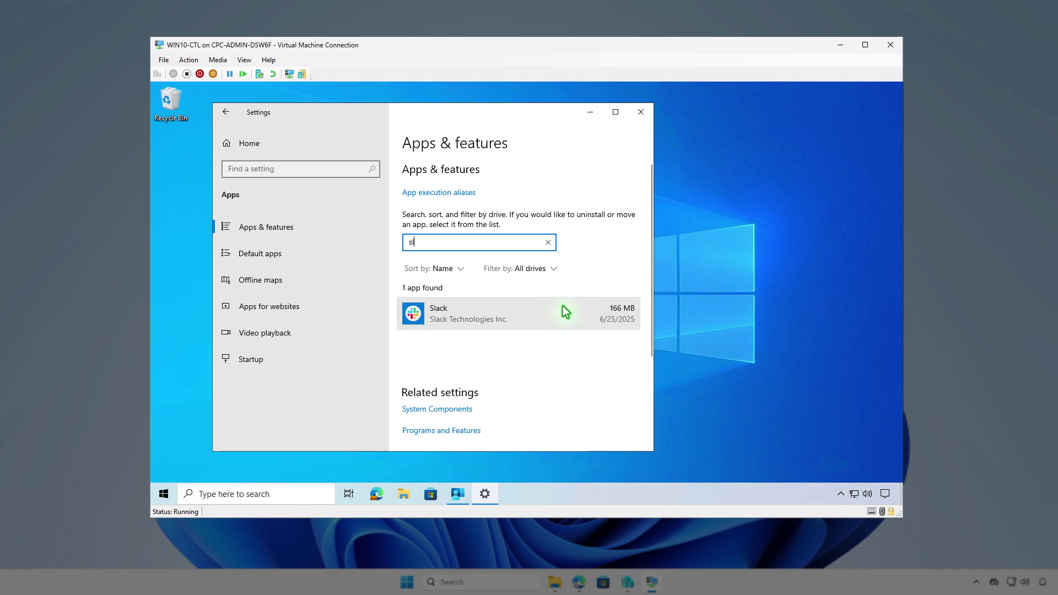
{"action": "left_click", "coordinate": [640, 117]}
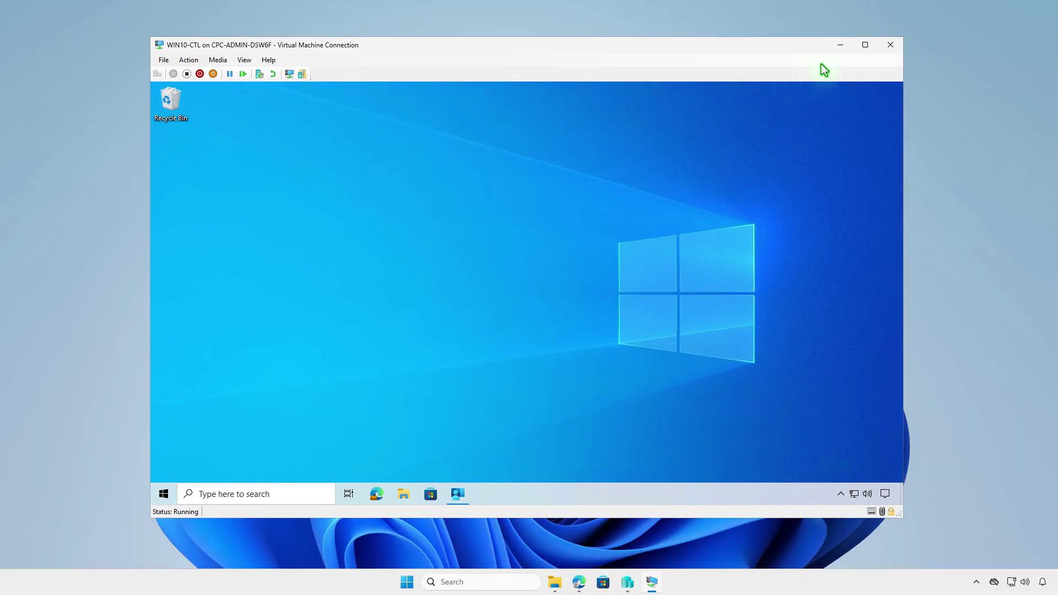
Step: Switch back to the Intune admin center, refresh the Slack app overview, and check its device install status
{"action": "left_click", "coordinate": [840, 45]}
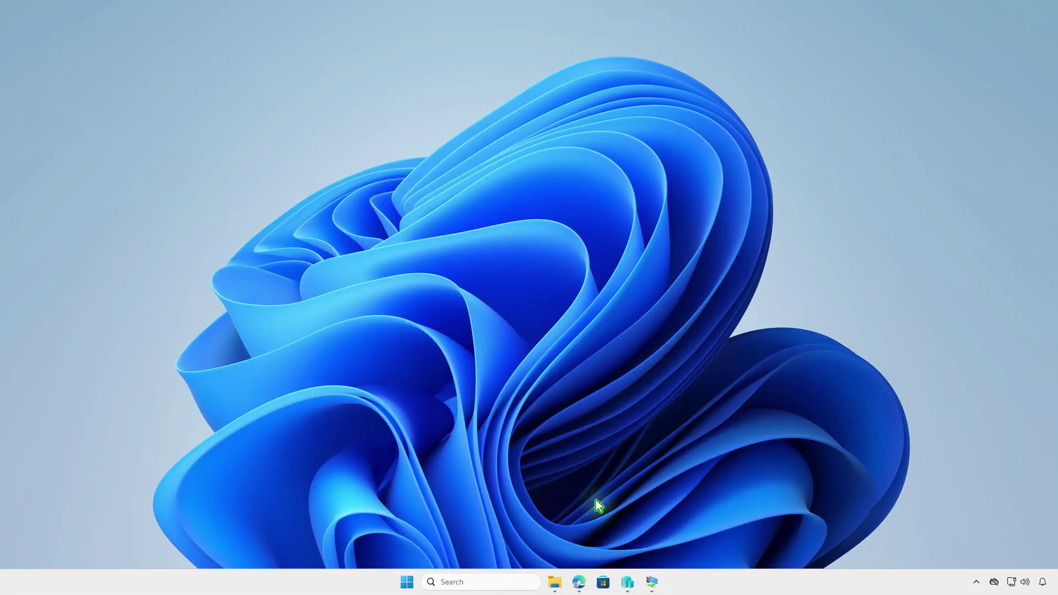
{"action": "left_click", "coordinate": [579, 582]}
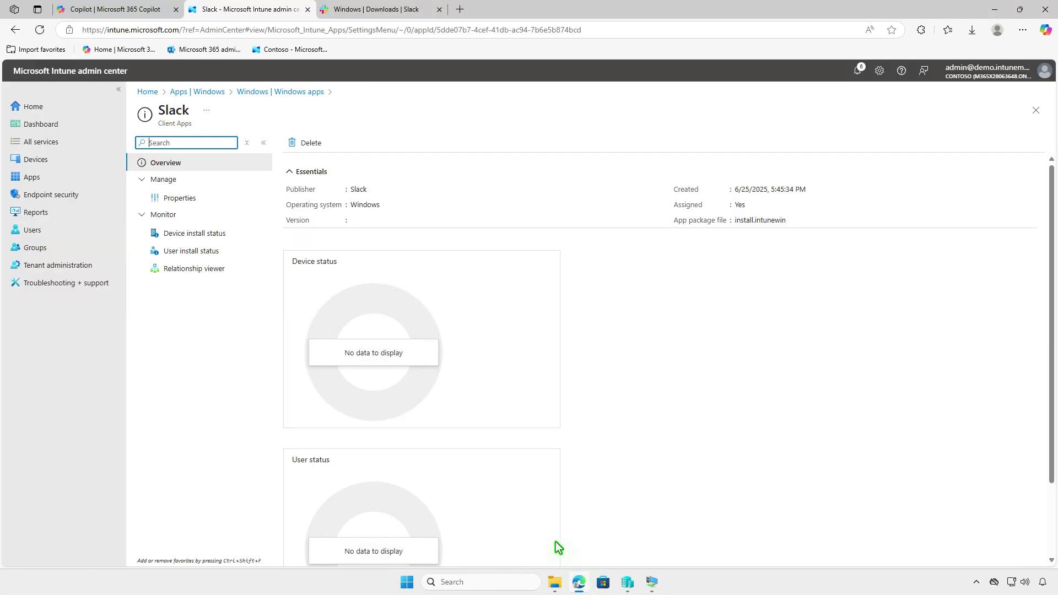
{"action": "left_click", "coordinate": [39, 30]}
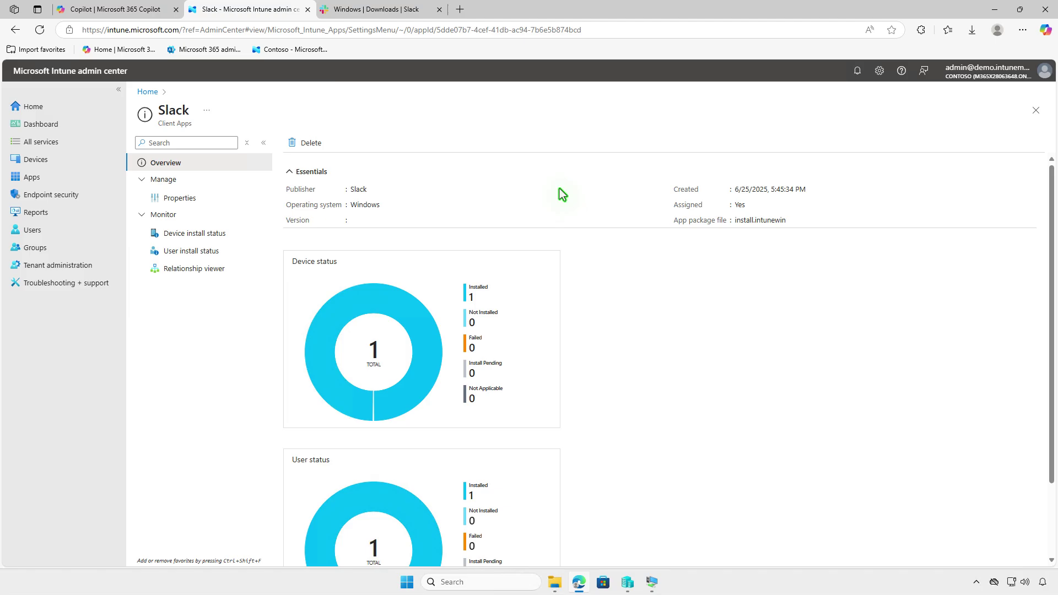
{"action": "left_click", "coordinate": [204, 234]}
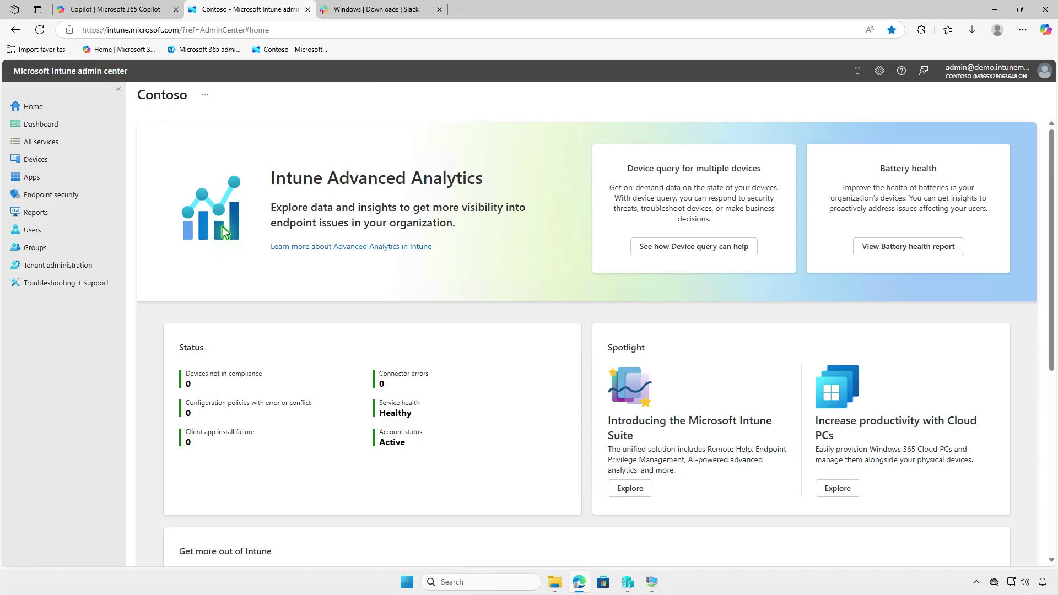
Step: Open the Slack Windows app's assignments for editing and delete the Test_Devices group from the Required assignments
{"action": "left_click", "coordinate": [64, 182]}
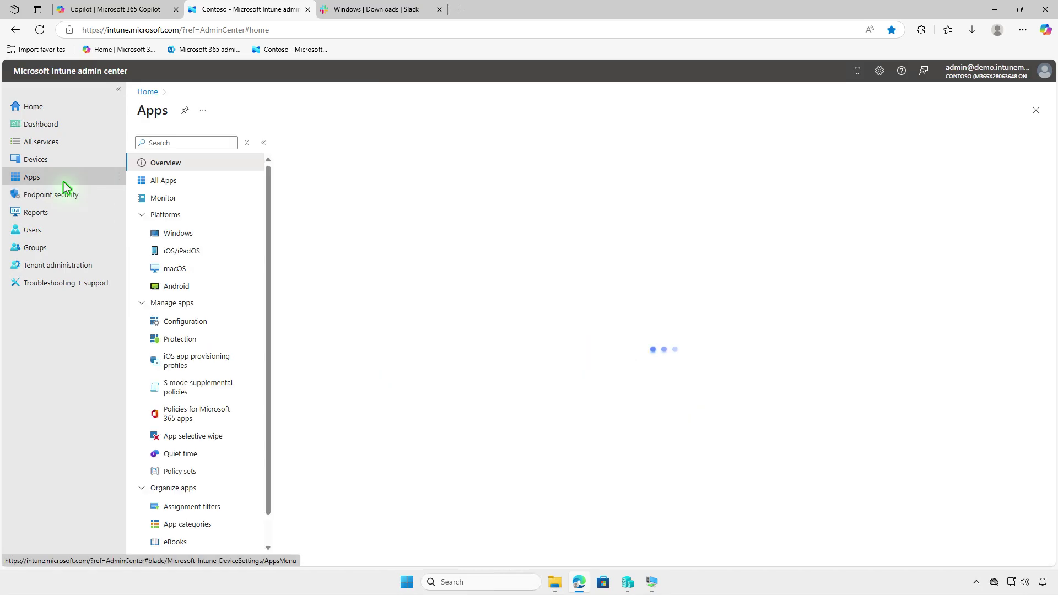
{"action": "left_click", "coordinate": [197, 232]}
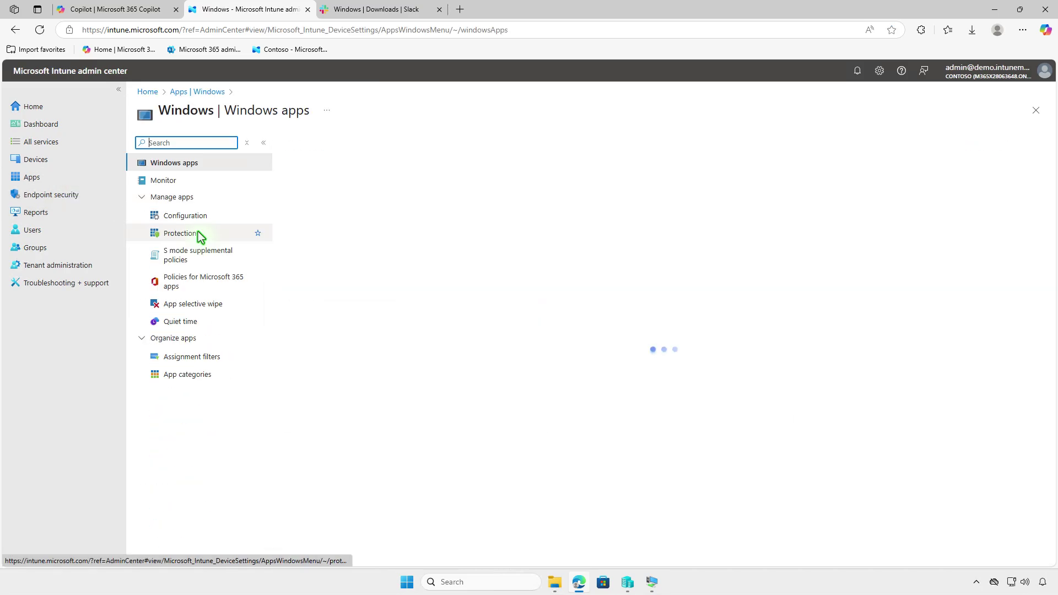
{"action": "left_click", "coordinate": [300, 244]}
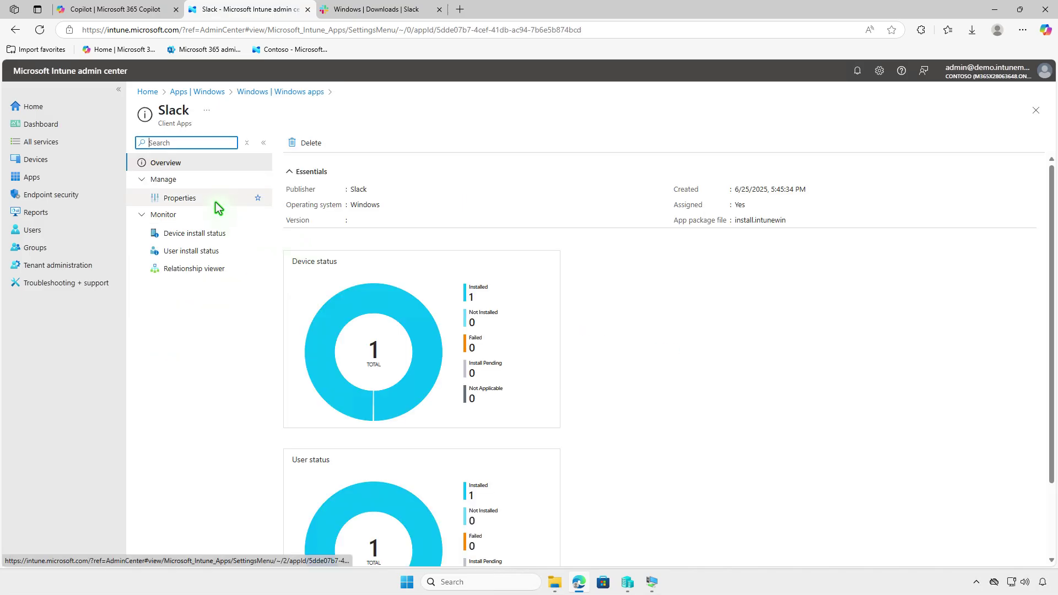
{"action": "left_click", "coordinate": [216, 203]}
{"action": "scroll", "coordinate": [670, 408], "scroll_direction": "down", "scroll_amount": 7}
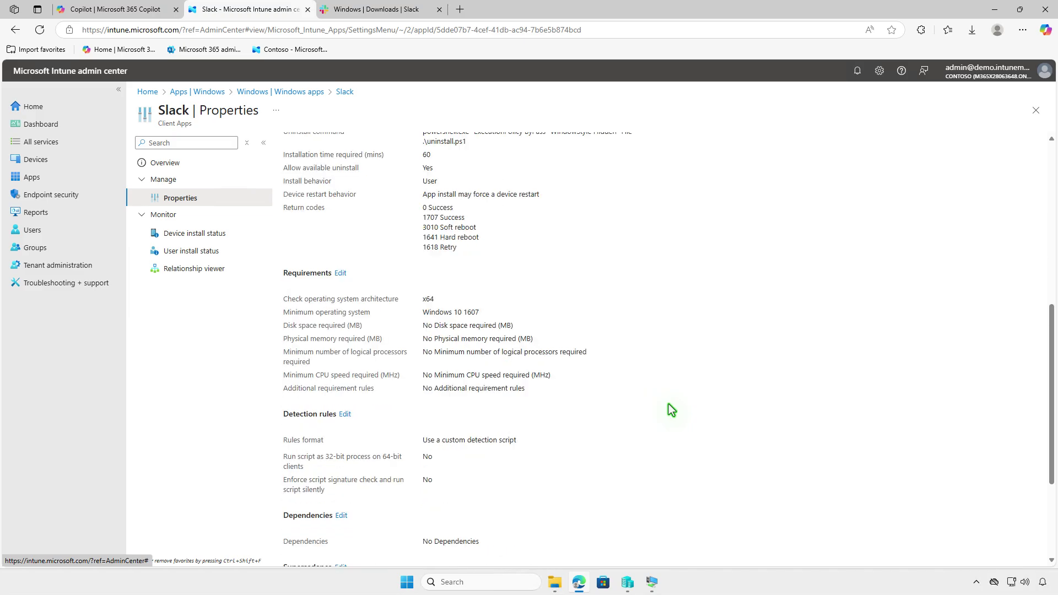
{"action": "scroll", "coordinate": [671, 410], "scroll_direction": "down", "scroll_amount": 3}
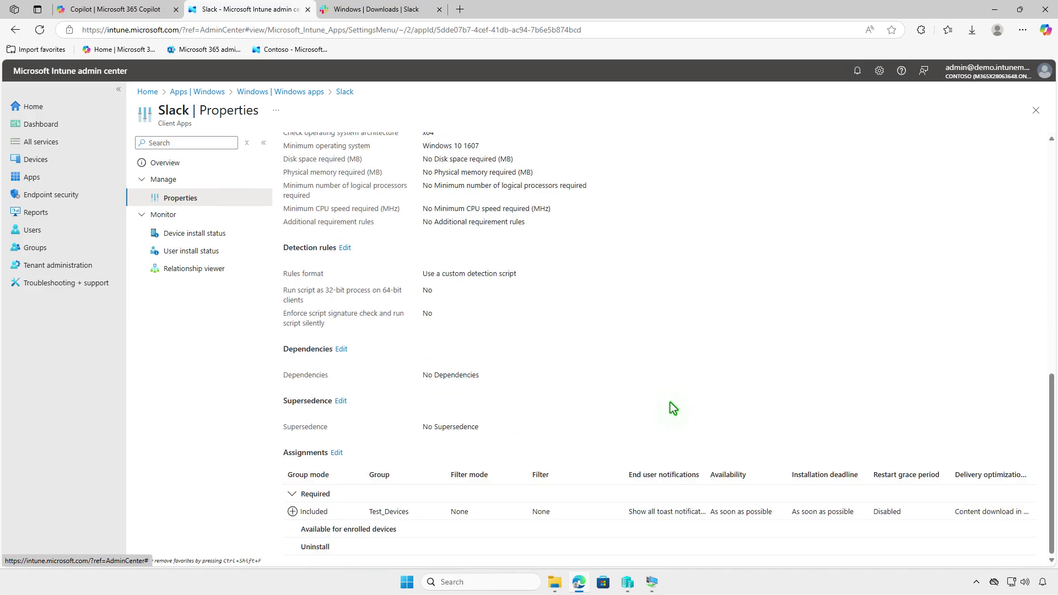
{"action": "left_click", "coordinate": [339, 452]}
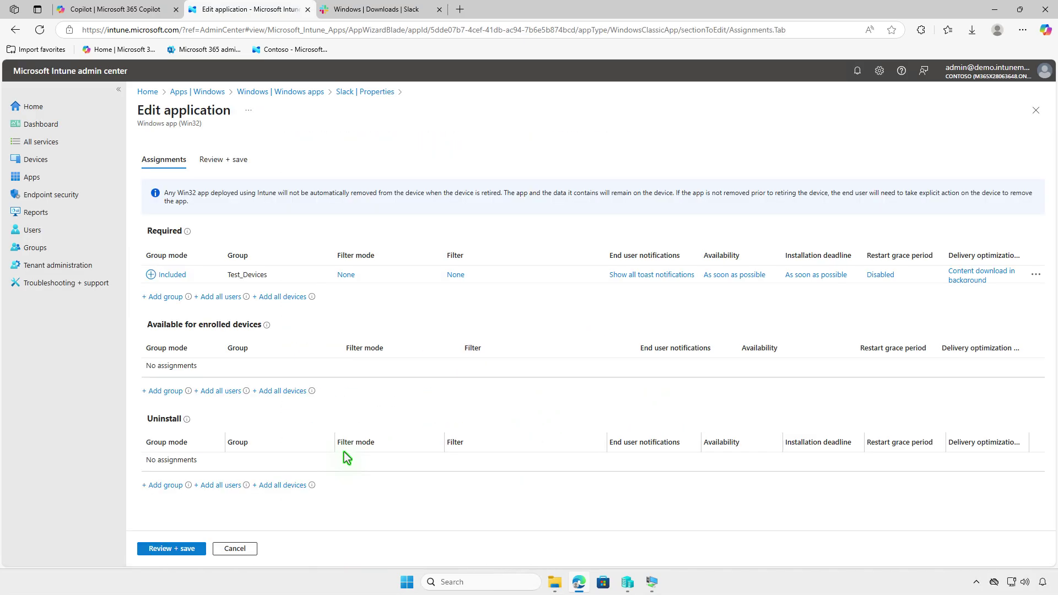
{"action": "left_click", "coordinate": [1037, 275]}
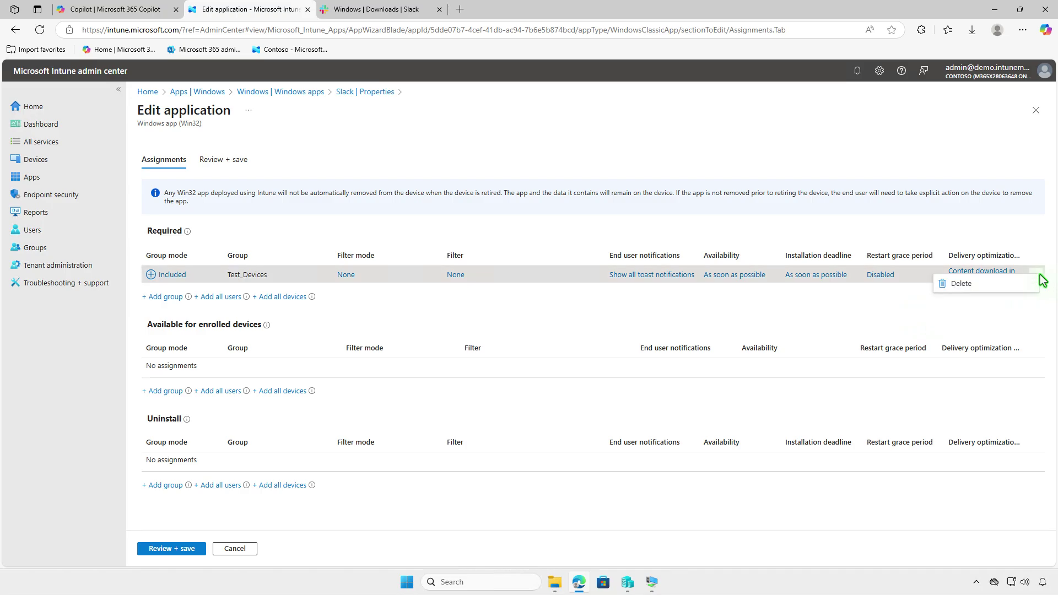
{"action": "left_click", "coordinate": [991, 286]}
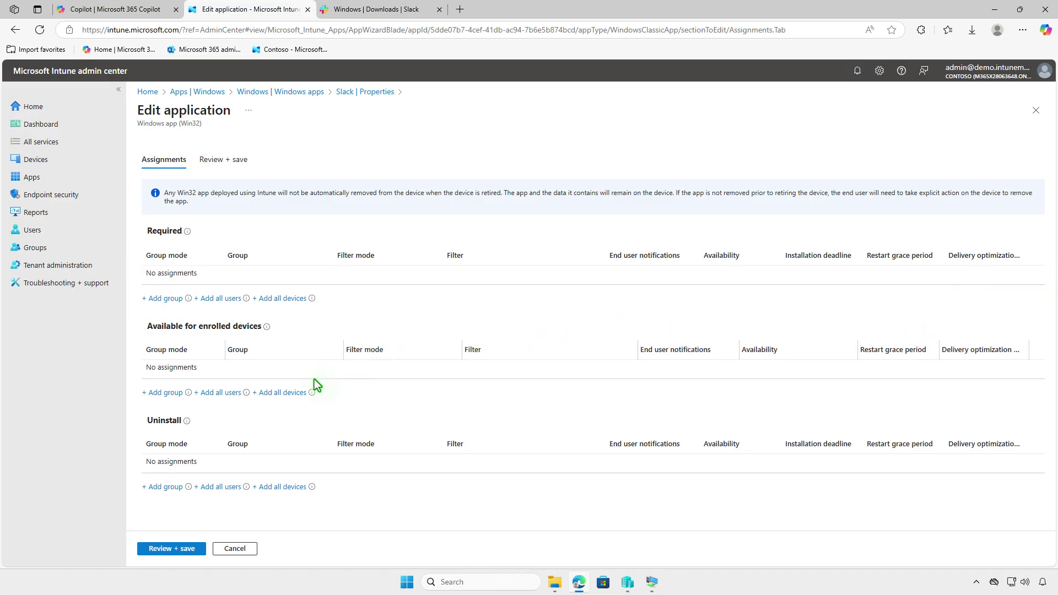
Step: Add the Test_Devices group to Slack's Uninstall assignments and save the application
{"action": "left_click", "coordinate": [170, 487]}
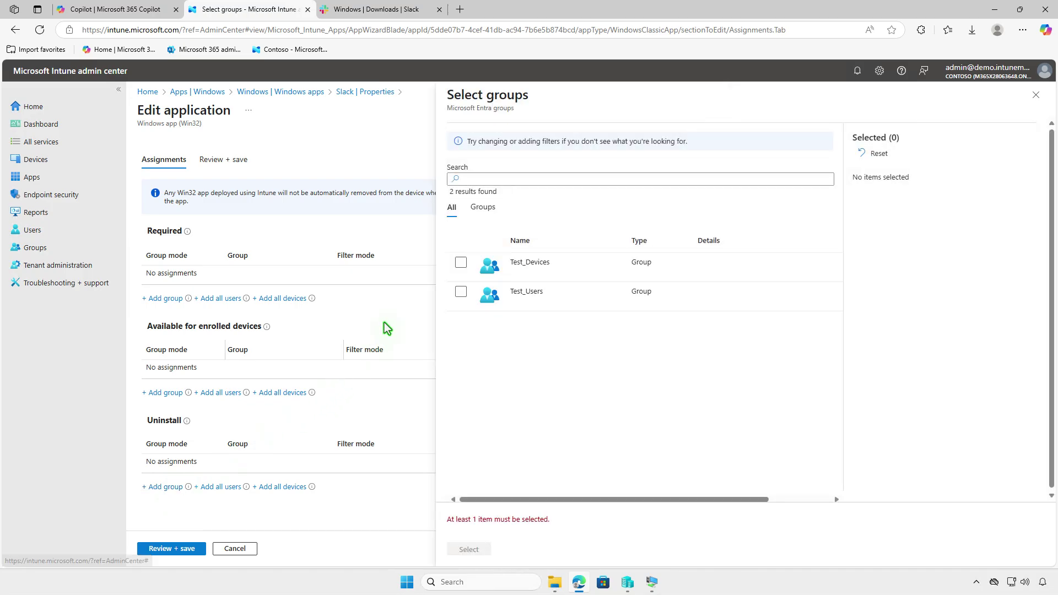
{"action": "left_click", "coordinate": [461, 263]}
{"action": "left_click", "coordinate": [469, 549]}
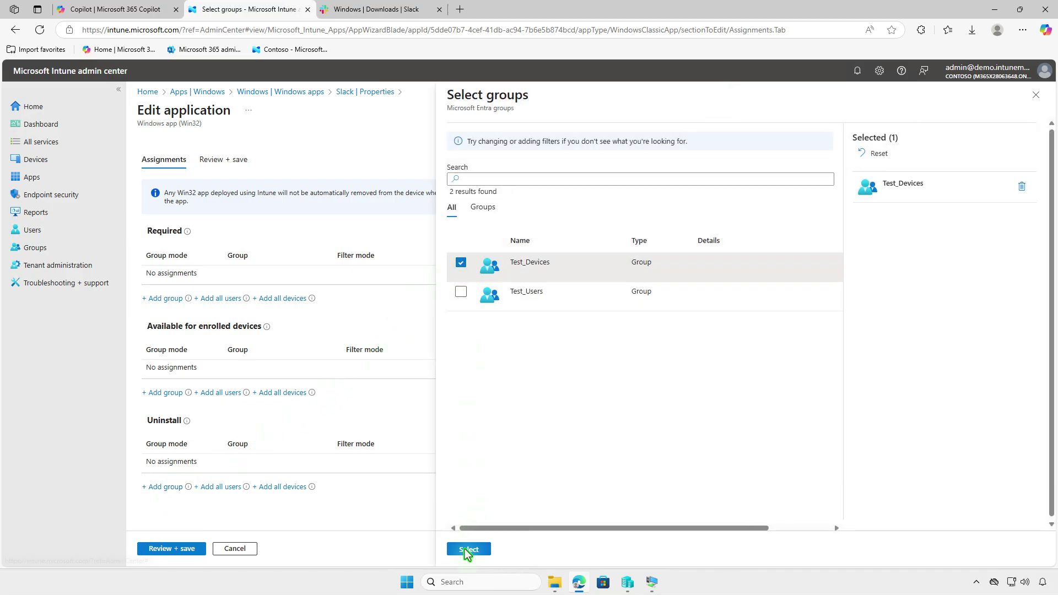
{"action": "left_click", "coordinate": [181, 549]}
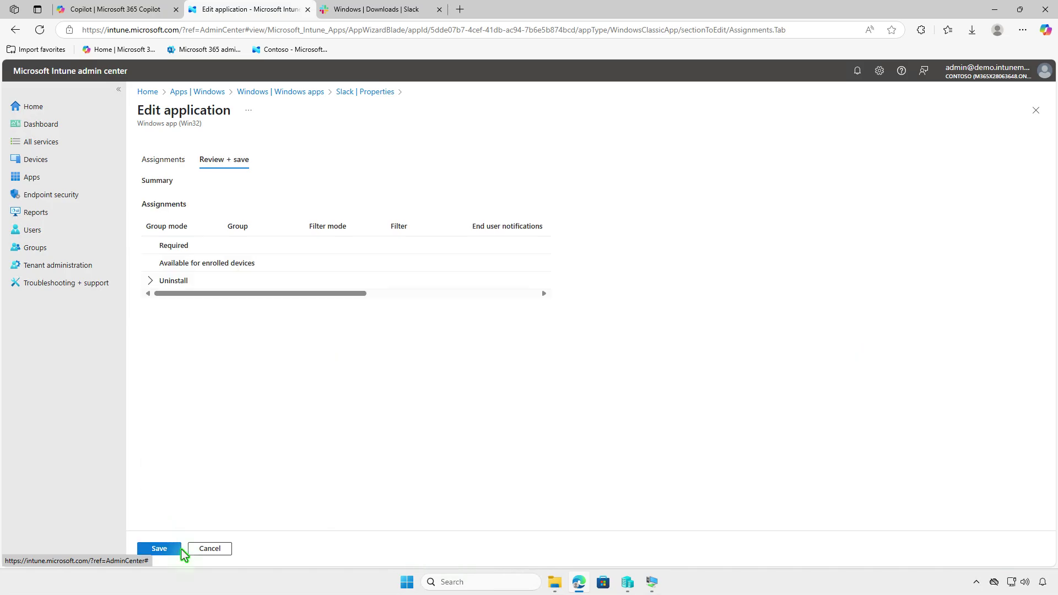
{"action": "left_click", "coordinate": [166, 551]}
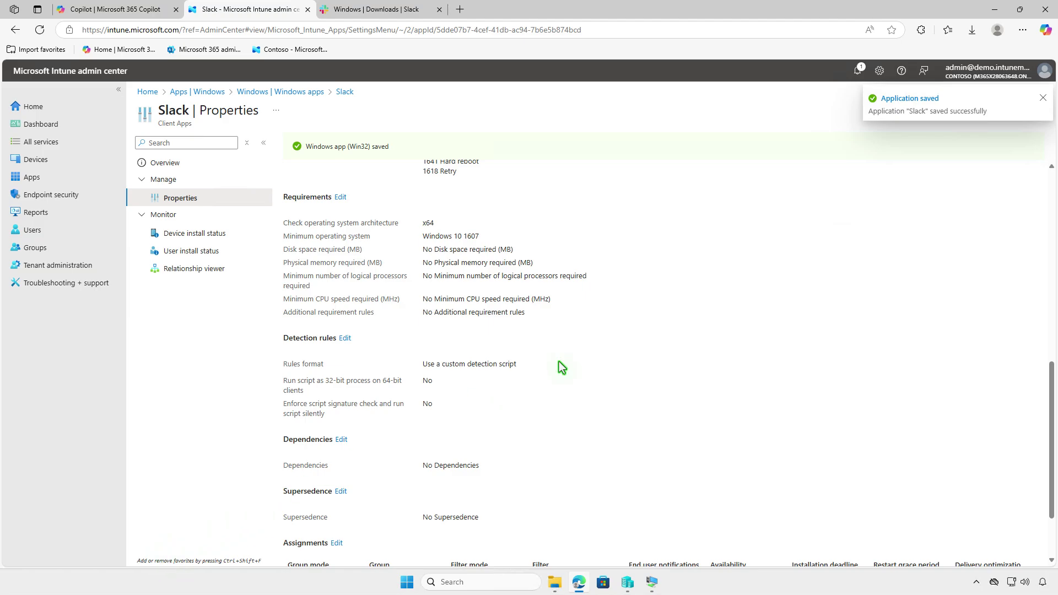
Step: Switch to the WIN10-CTL virtual machine, sync the device from Company Portal, and check the Windows notifications for the Slack uninstall
{"action": "left_click", "coordinate": [999, 12]}
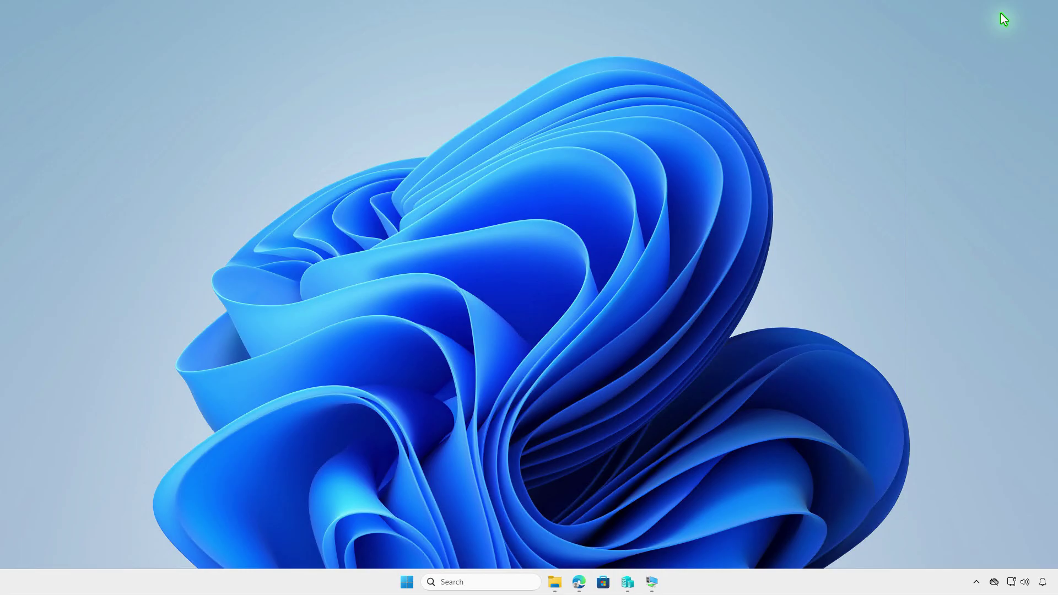
{"action": "left_click", "coordinate": [652, 582]}
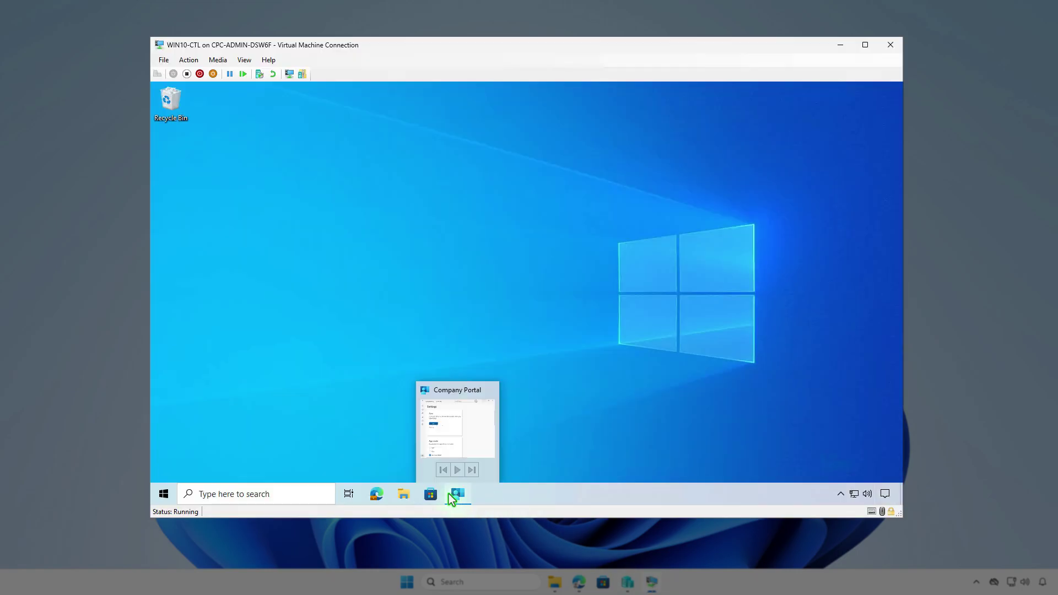
{"action": "left_click", "coordinate": [451, 494]}
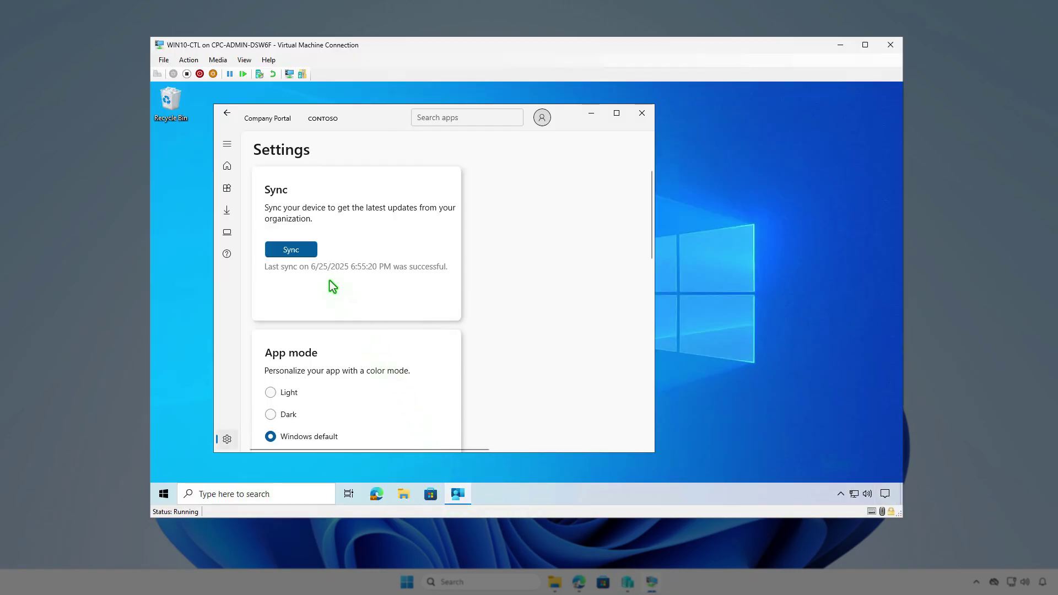
{"action": "left_click", "coordinate": [297, 249]}
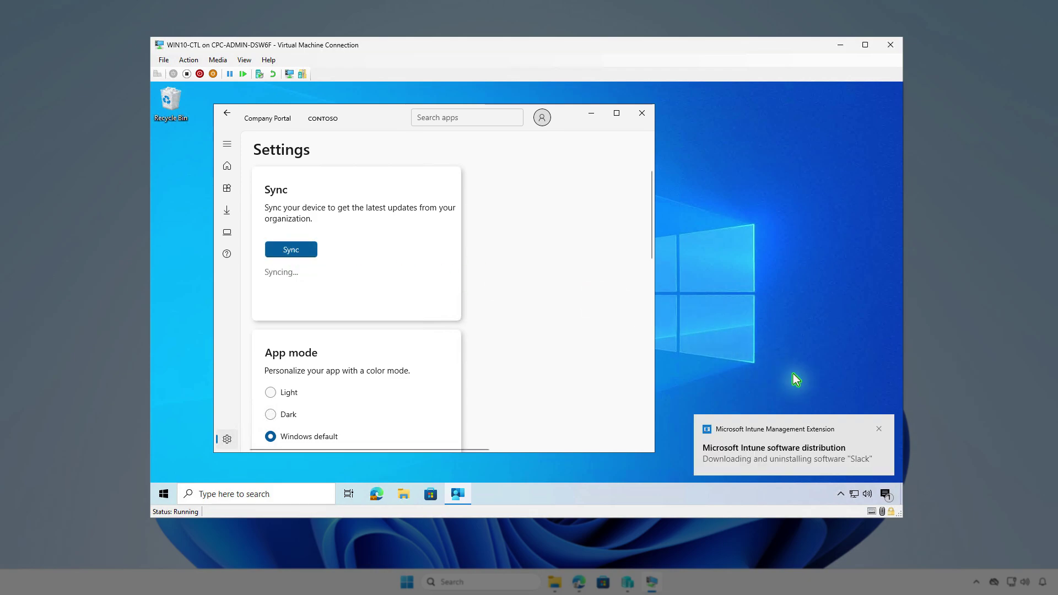
{"action": "left_click", "coordinate": [886, 493]}
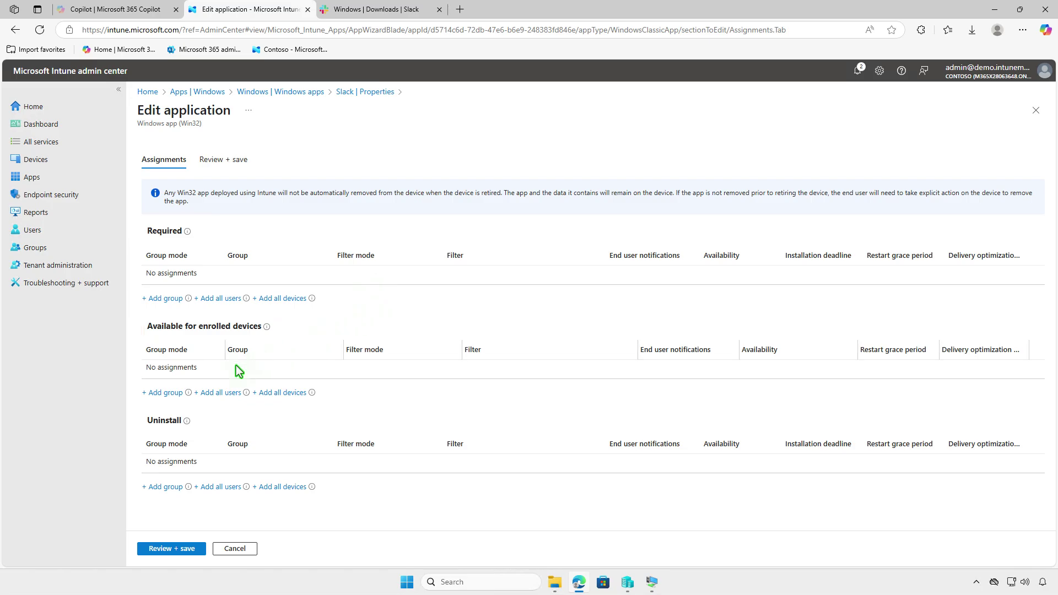
Step: In the Intune admin center, make Slack available for enrolled devices to the Test_Users group and save the application
{"action": "left_click", "coordinate": [166, 393]}
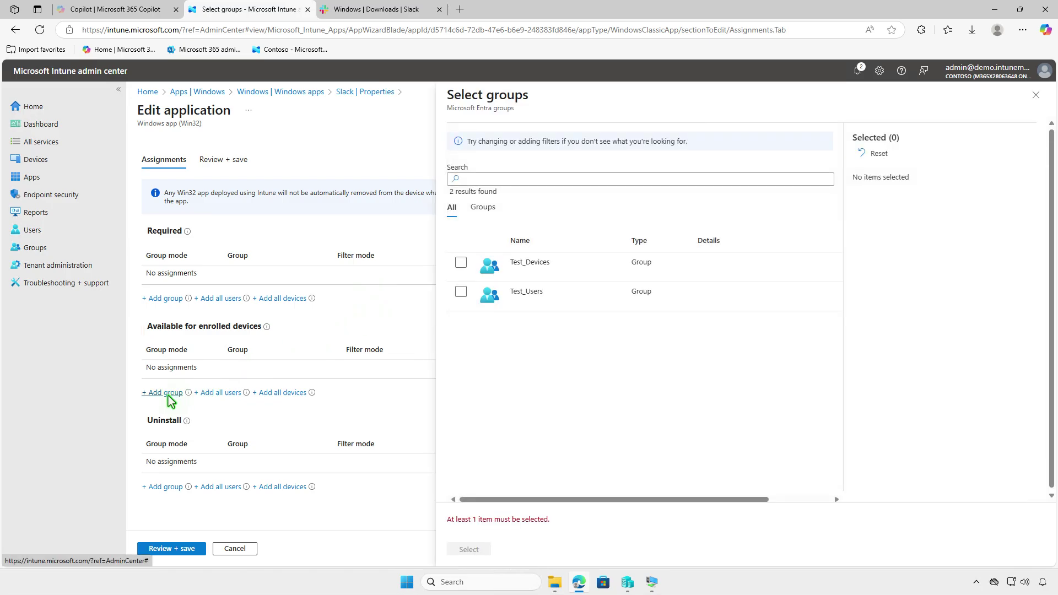
{"action": "left_click", "coordinate": [461, 293]}
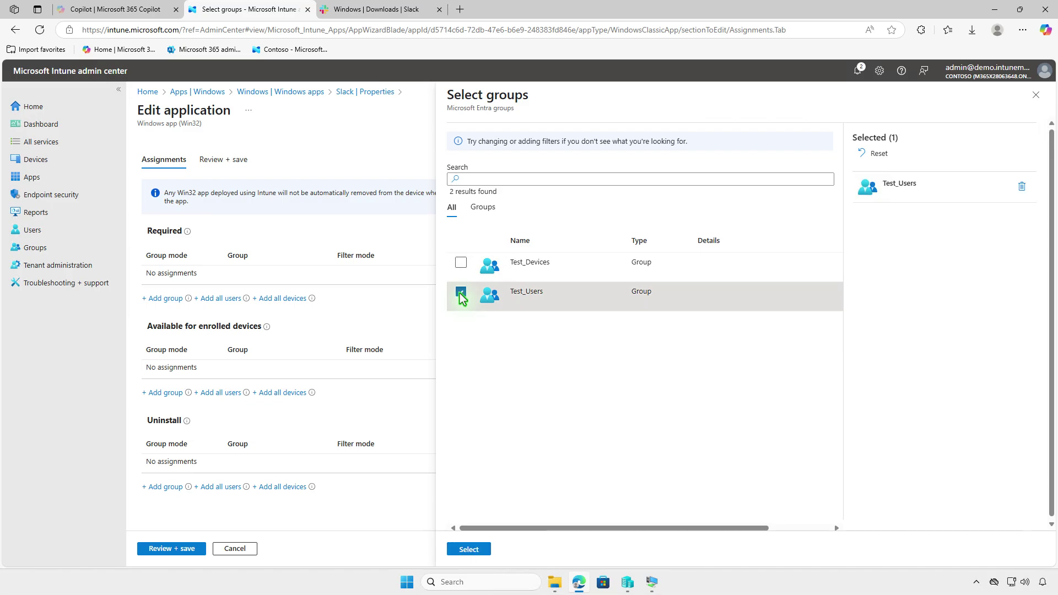
{"action": "left_click", "coordinate": [470, 550]}
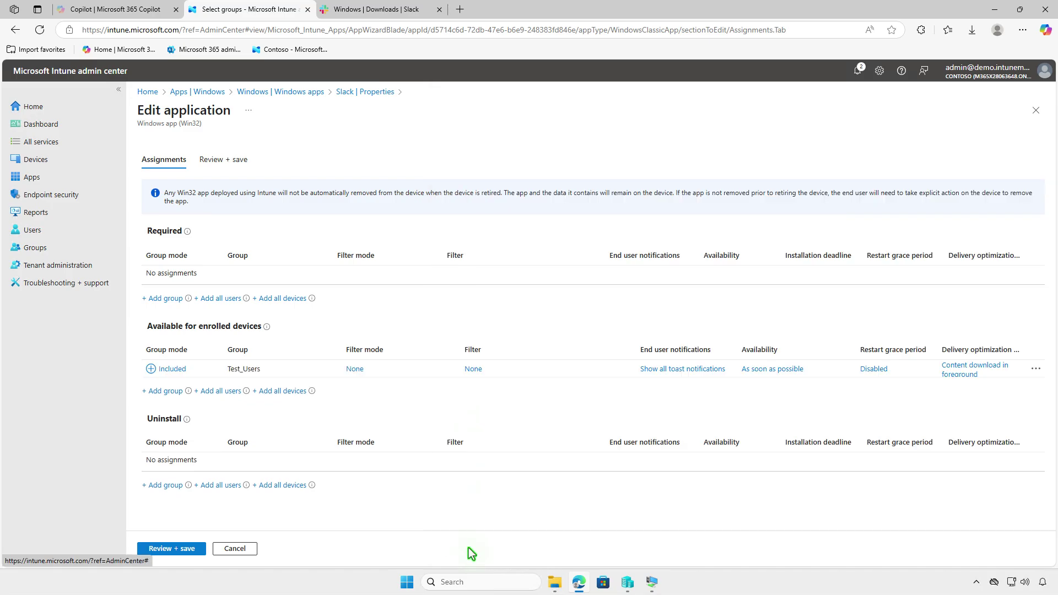
{"action": "left_click", "coordinate": [160, 548]}
{"action": "left_click", "coordinate": [159, 549]}
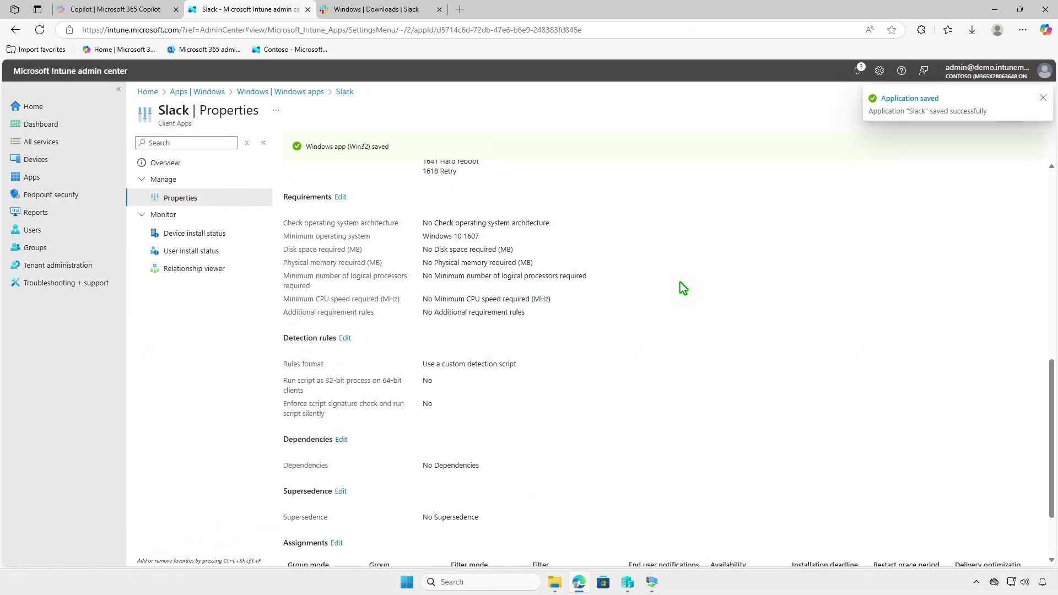
Step: Switch to the WIN10-CTL virtual machine, install Slack from Company Portal, and view the installation notification
{"action": "left_click", "coordinate": [995, 9]}
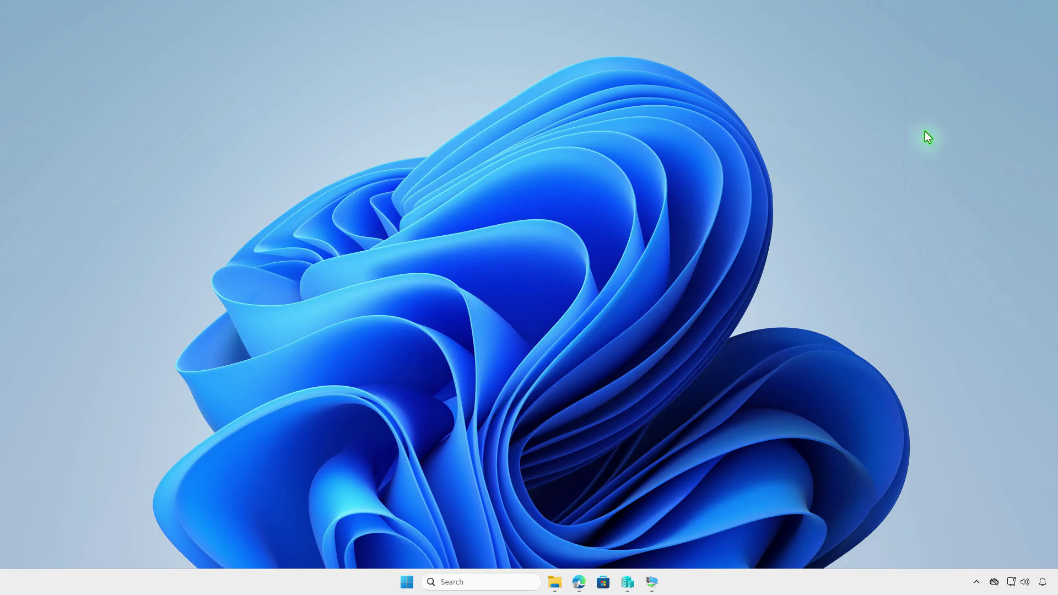
{"action": "left_click", "coordinate": [652, 584]}
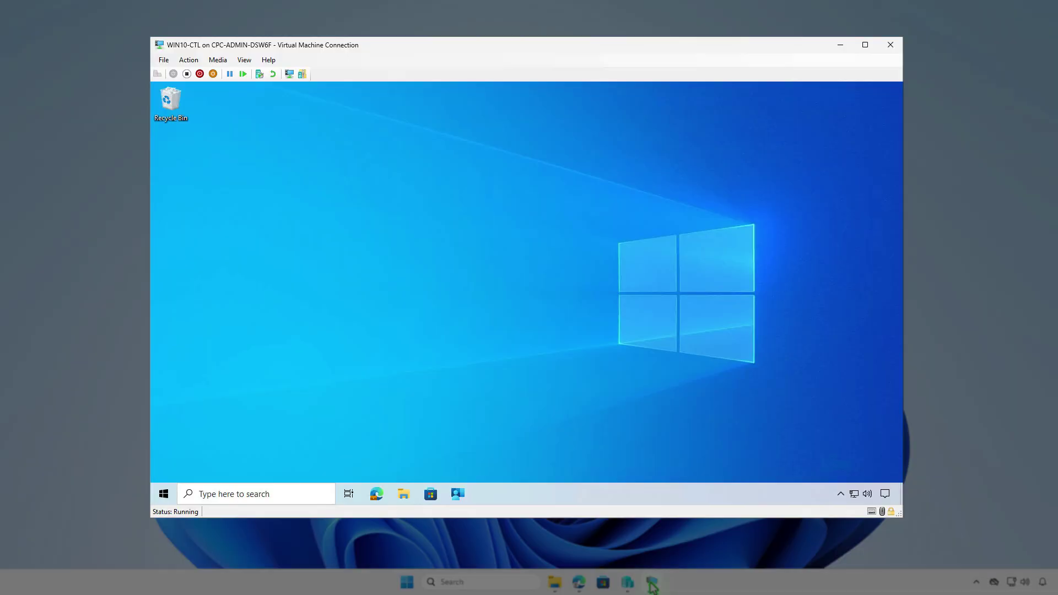
{"action": "left_click", "coordinate": [461, 495]}
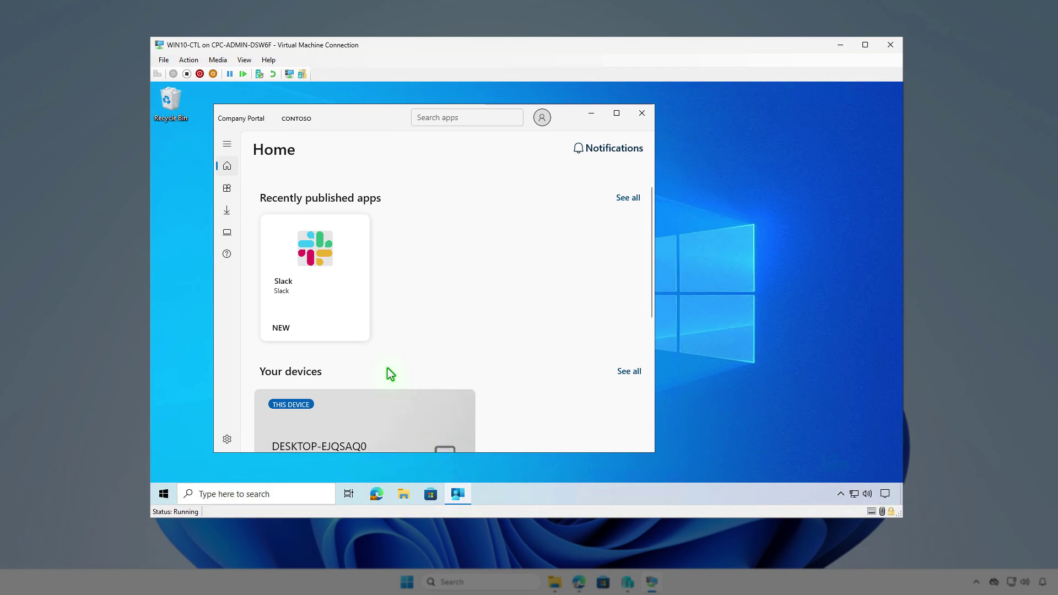
{"action": "left_click", "coordinate": [323, 257]}
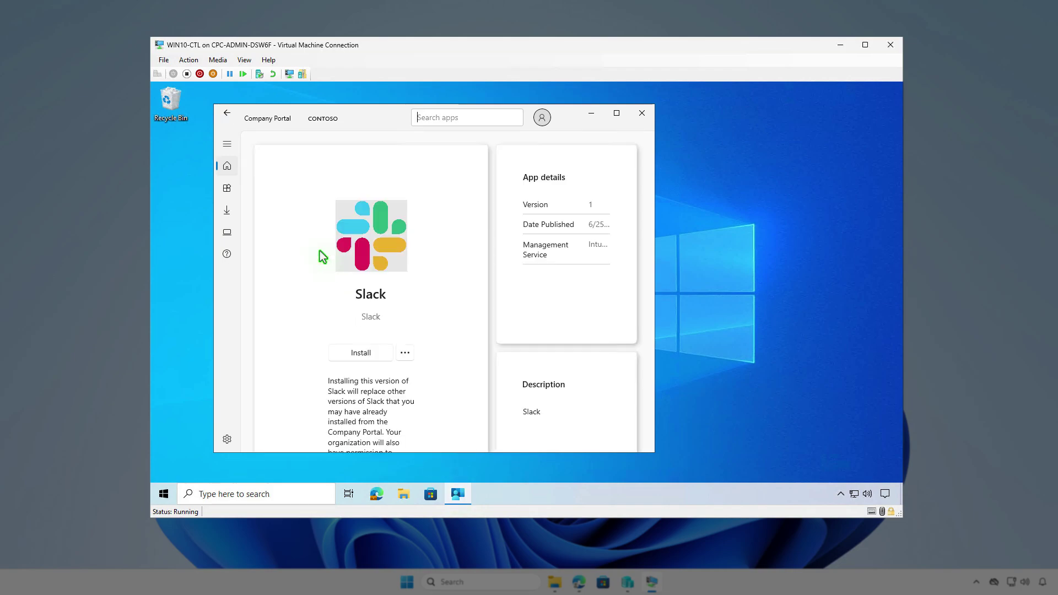
{"action": "left_click", "coordinate": [378, 354]}
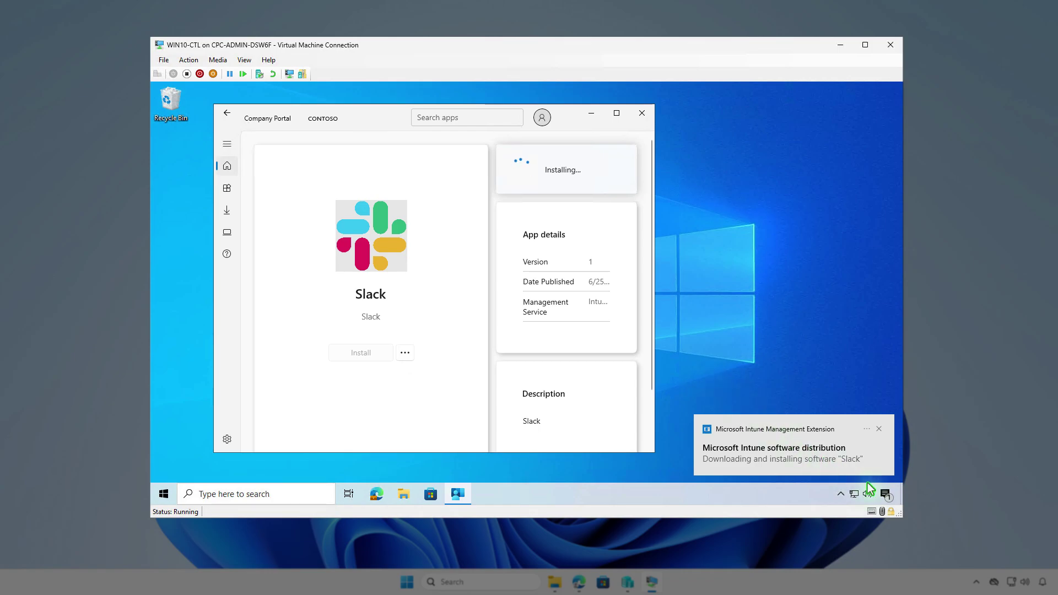
{"action": "left_click", "coordinate": [886, 494]}
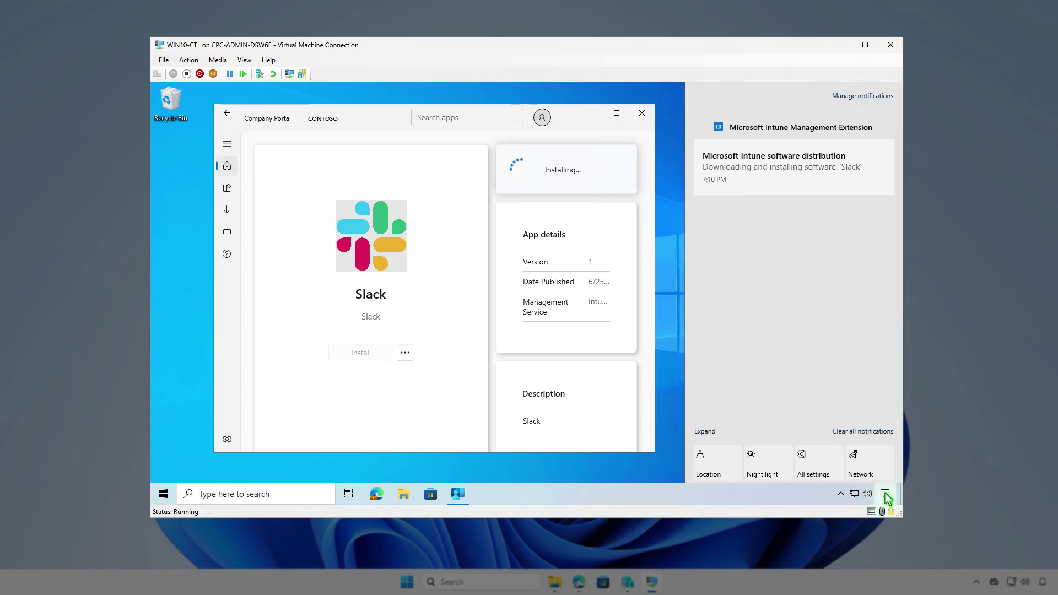